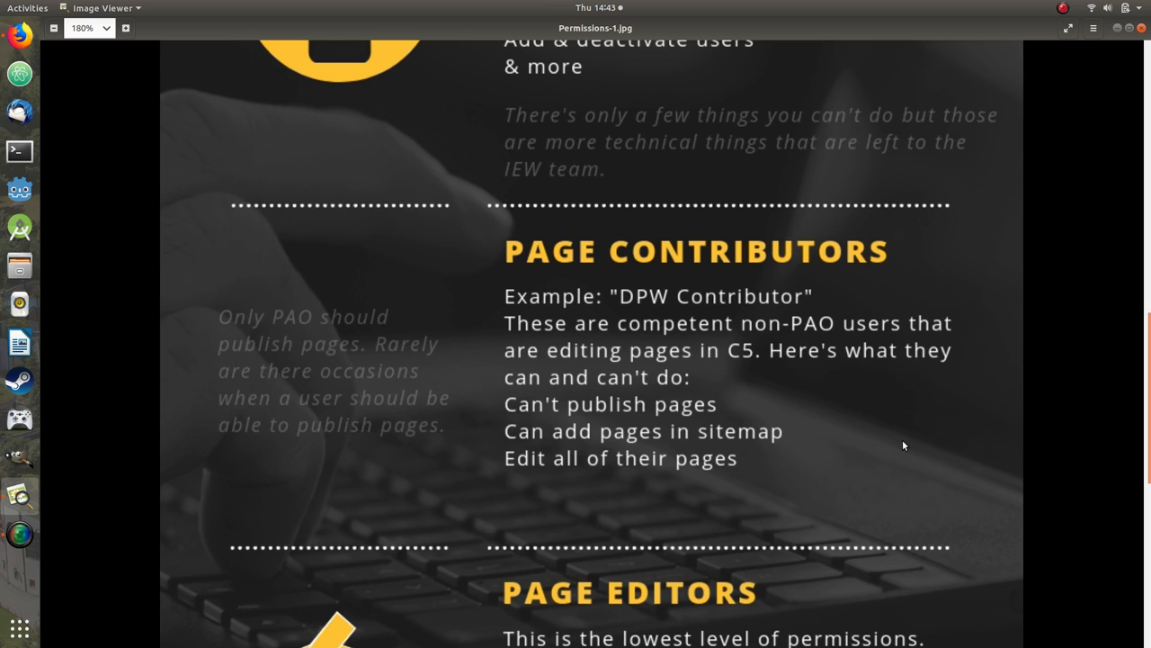
- Read the permissions infographic from the Page Contributors section through Page Editors to the closing note on area permissions
scroll(681, 480, "down", 1)
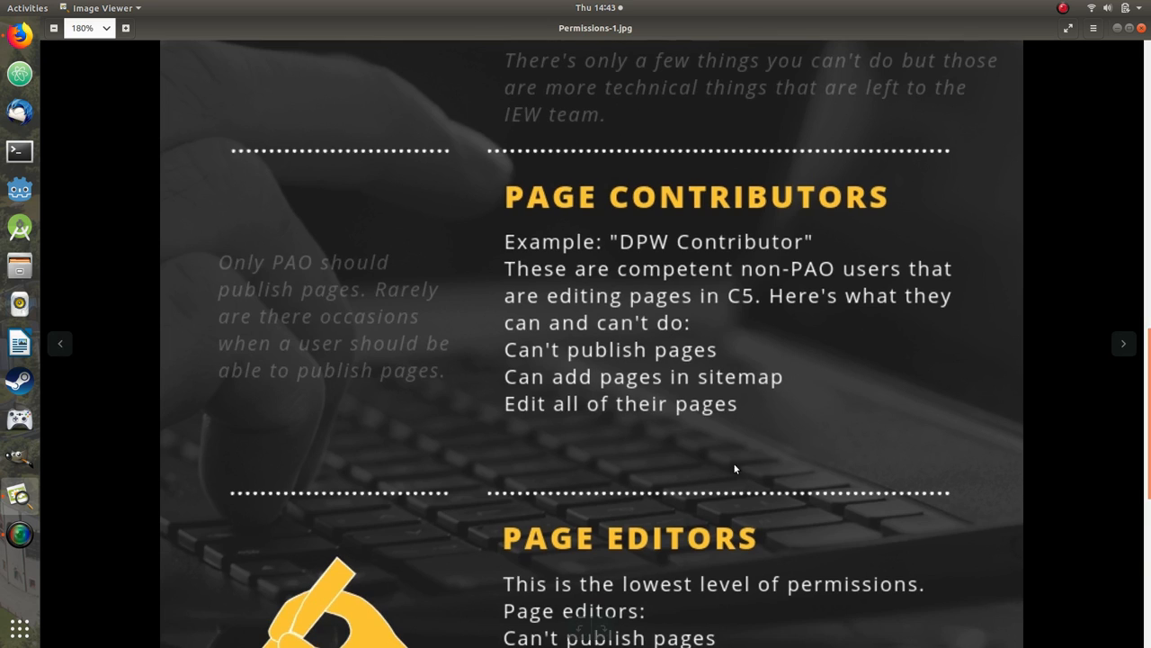
scroll(718, 459, "down", 5)
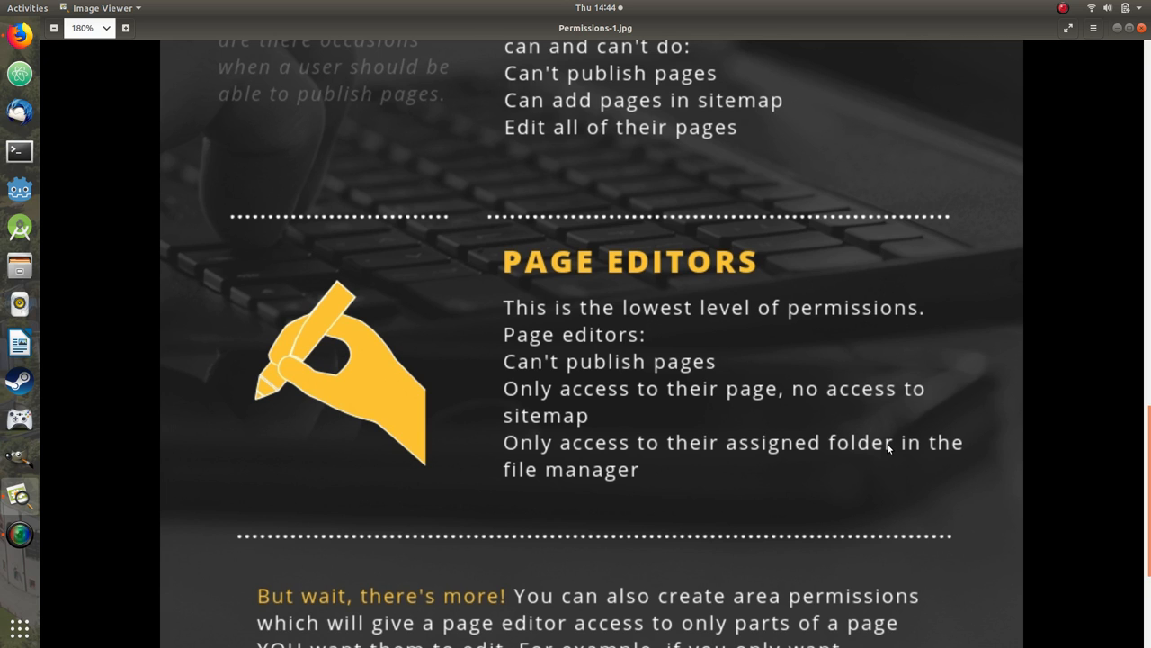
scroll(797, 329, "up", 3)
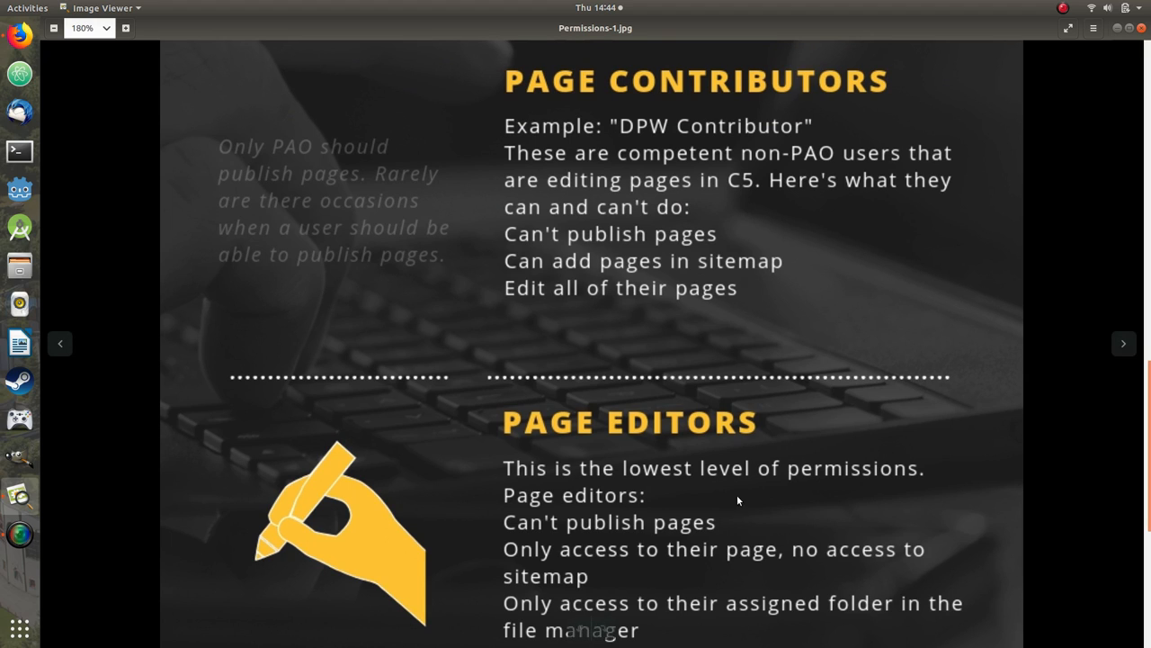
scroll(729, 501, "down", 3)
scroll(627, 405, "down", 1)
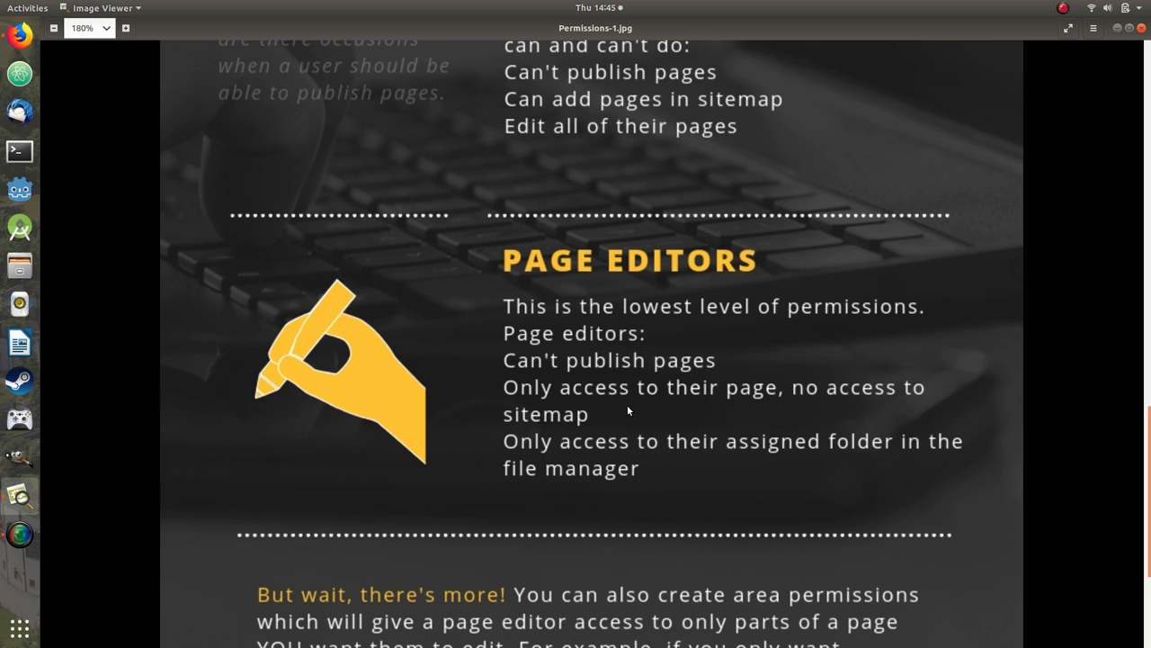
left_click_drag(778, 462, 767, 383)
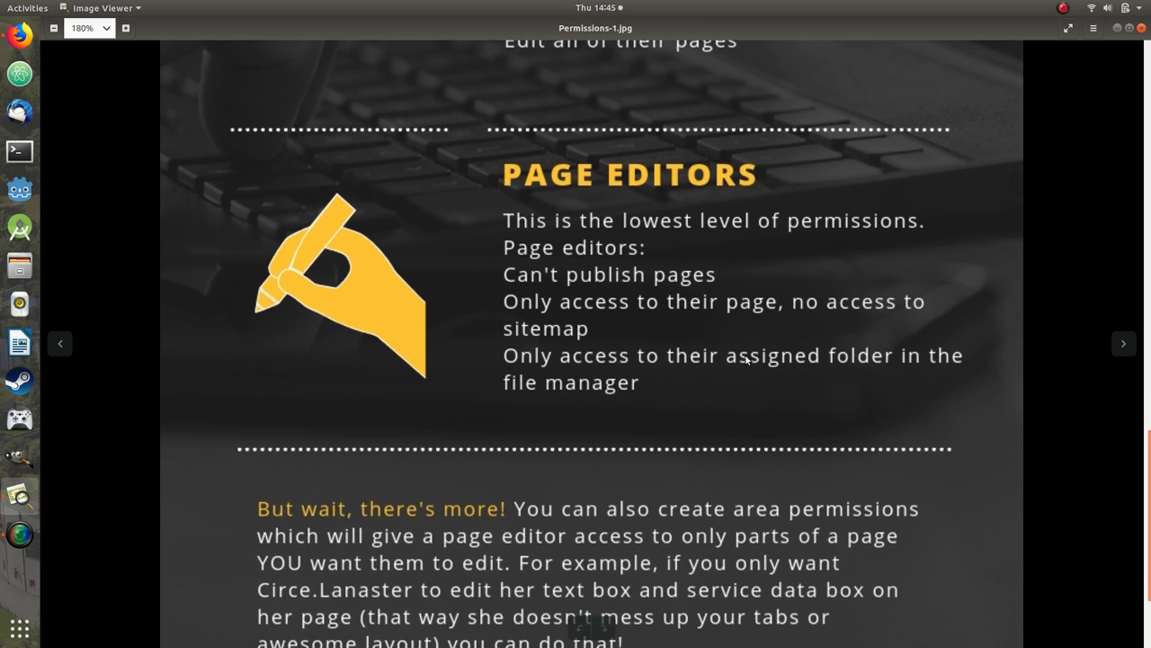
scroll(825, 396, "down", 4)
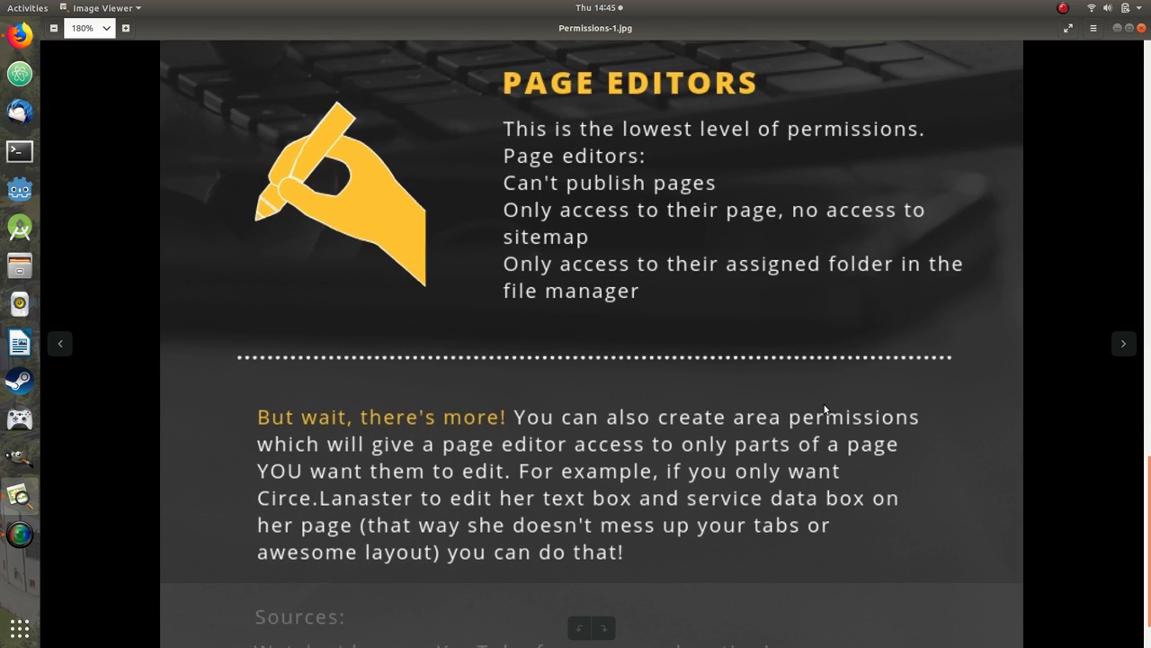
scroll(854, 439, "down", 1)
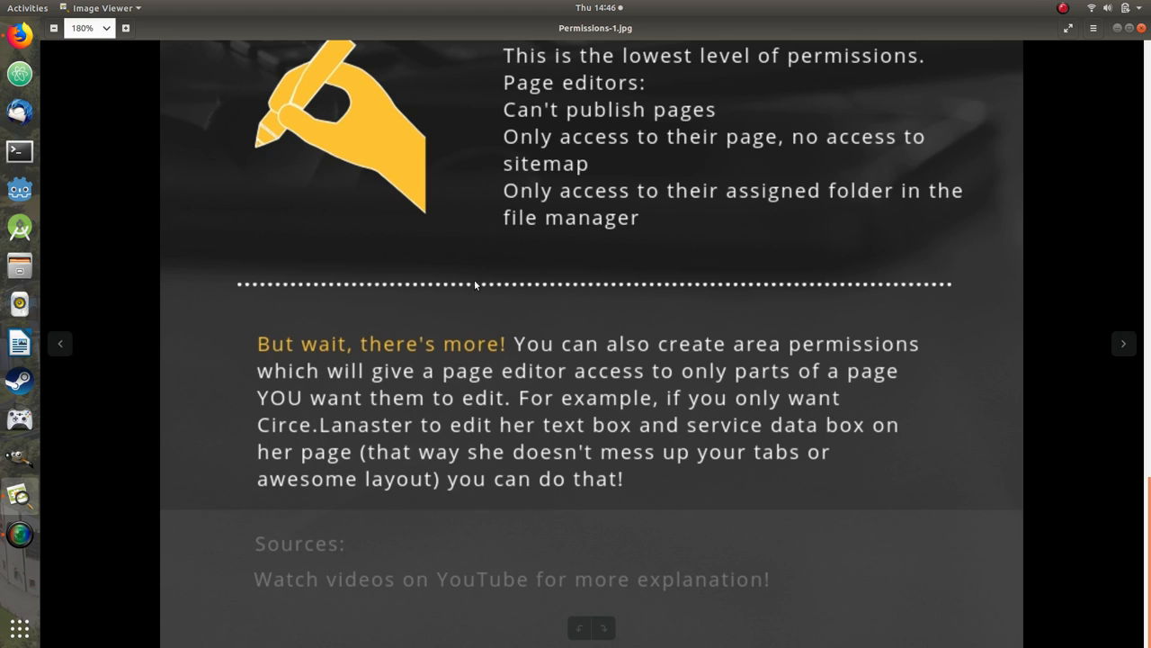
- Switch to Firefox and look through the full list of user groups on the User Groups page
left_click(1117, 28)
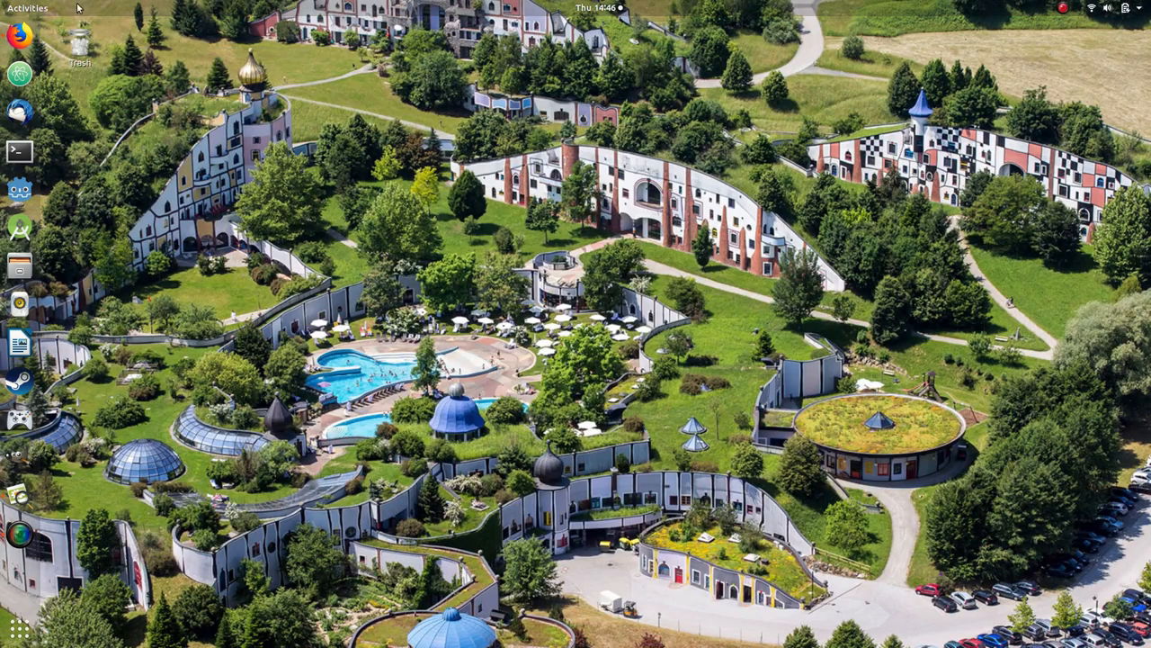
left_click(30, 34)
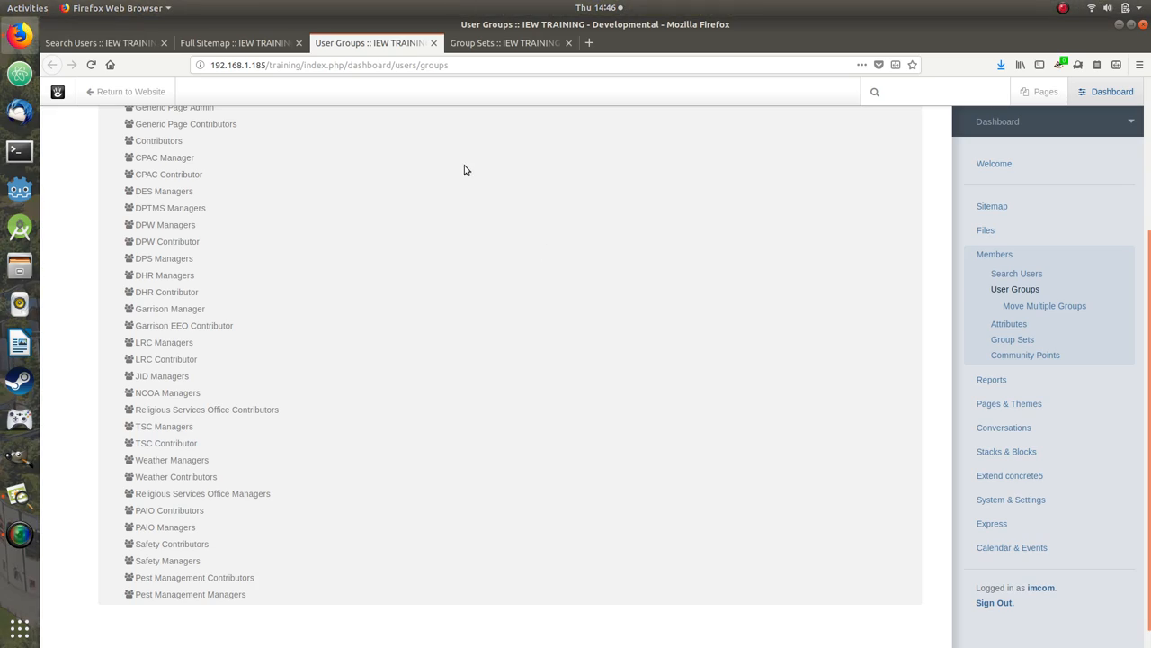
scroll(523, 342, "up", 1)
scroll(523, 341, "up", 2)
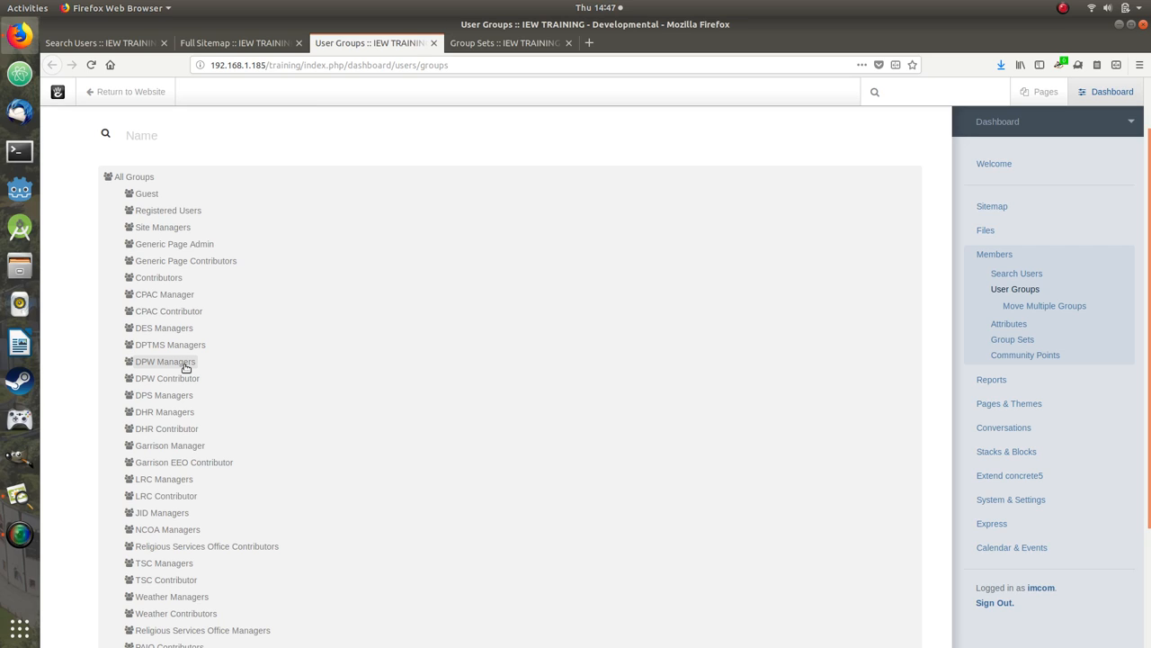
- Revisit the Site & Page Managers section of Permissions-1.jpg in Image Viewer, and return to the User Groups page in Firefox
left_click(22, 535)
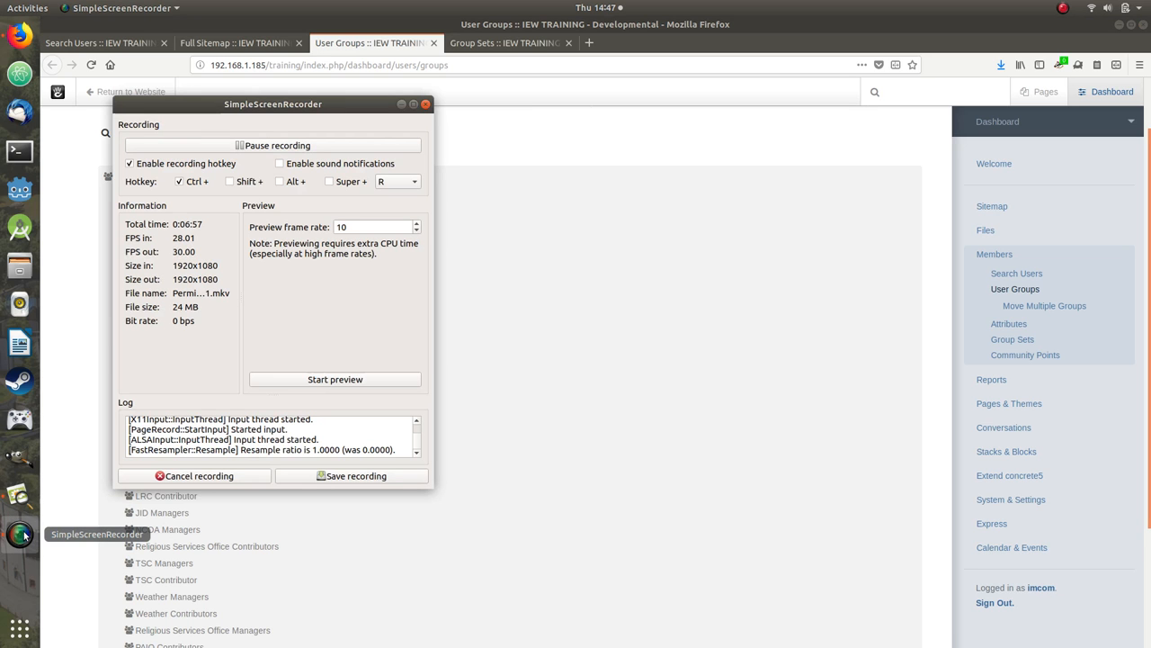
left_click(20, 495)
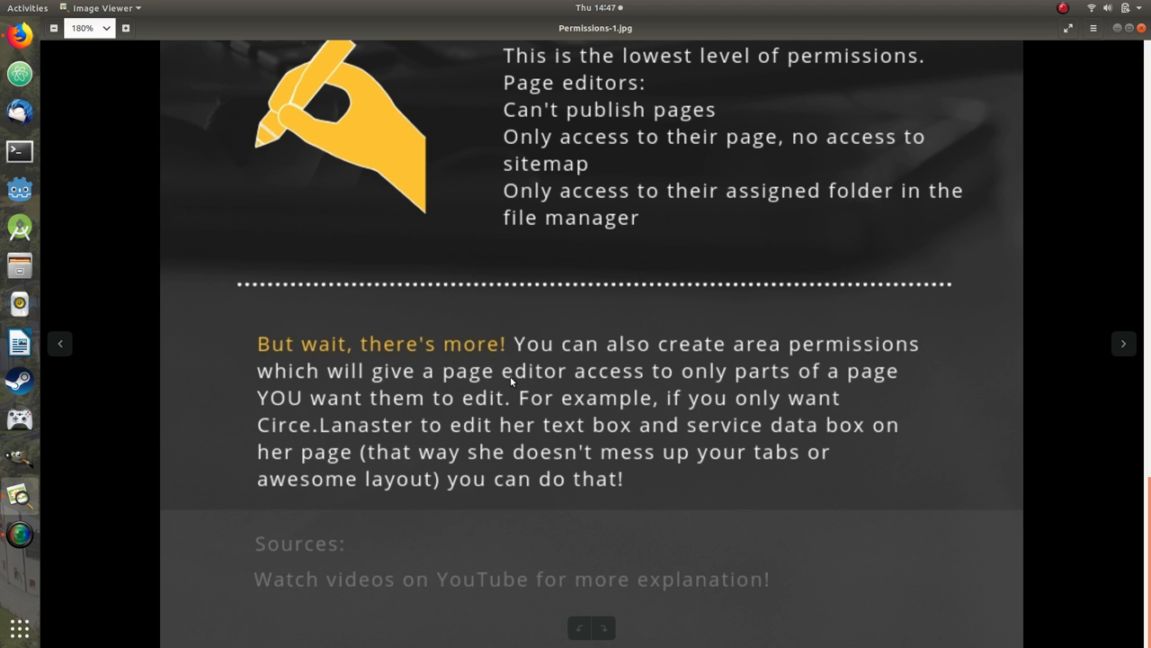
scroll(553, 301, "down", 2)
scroll(737, 393, "up", 4)
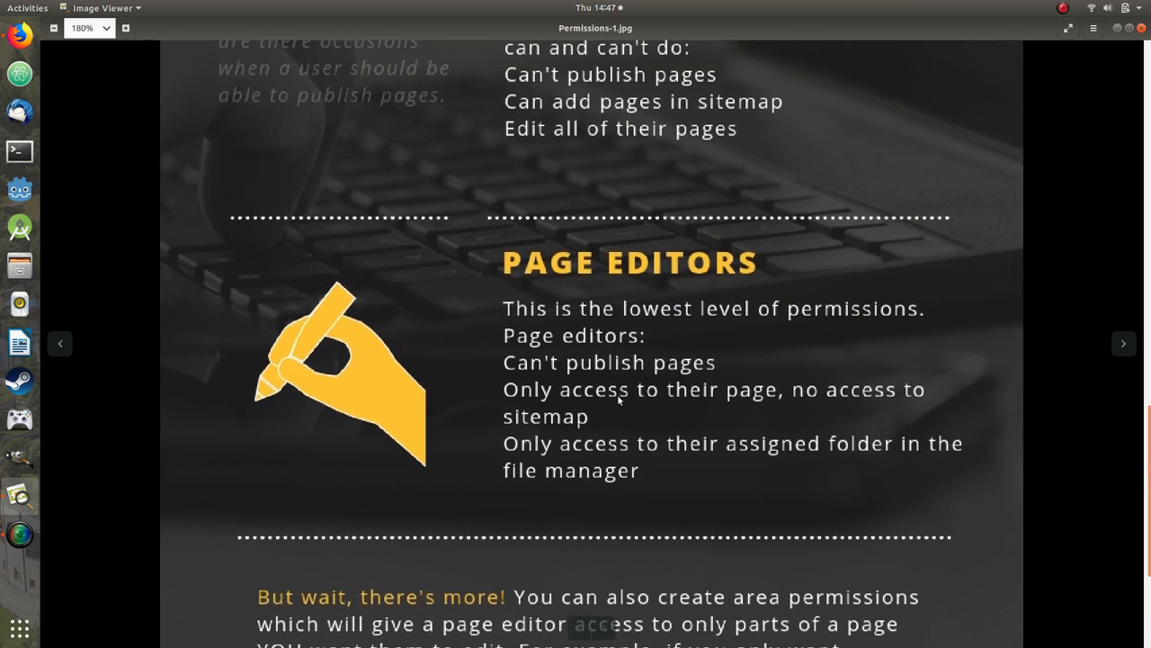
scroll(738, 393, "up", 3)
scroll(679, 250, "up", 3)
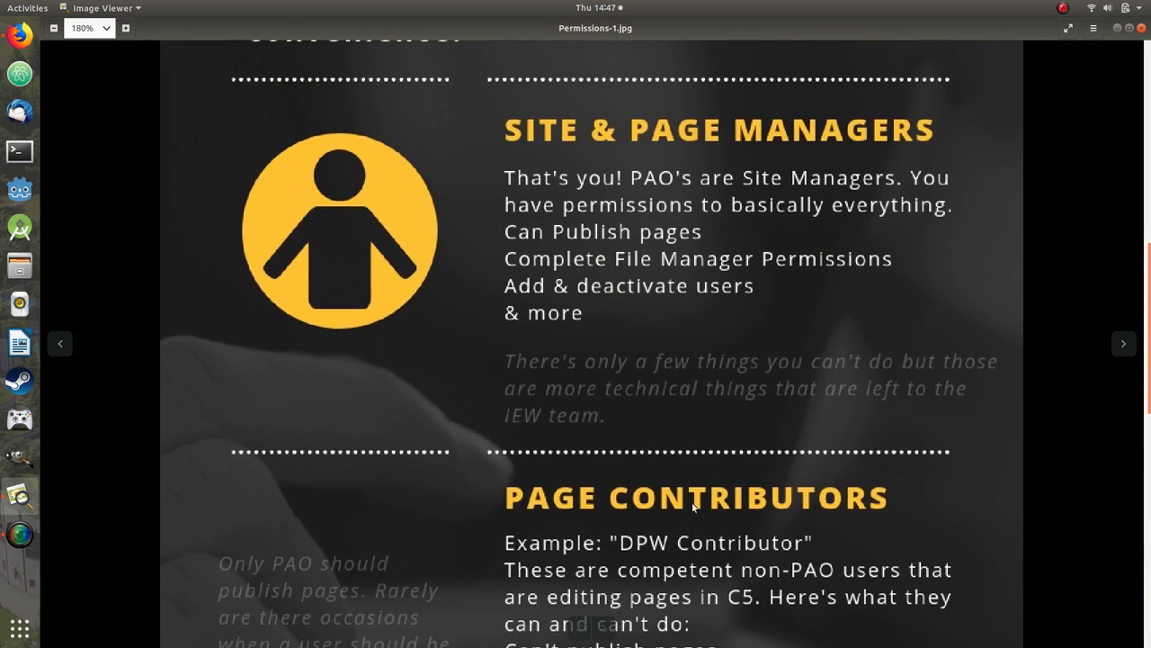
left_click(1117, 30)
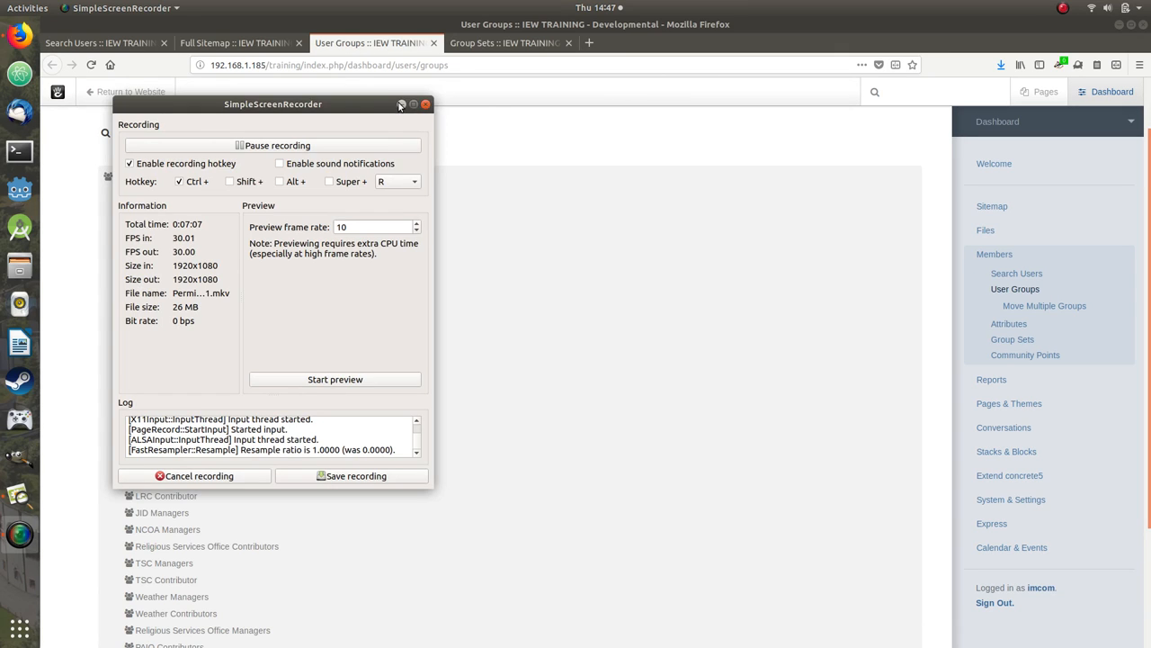
left_click(401, 104)
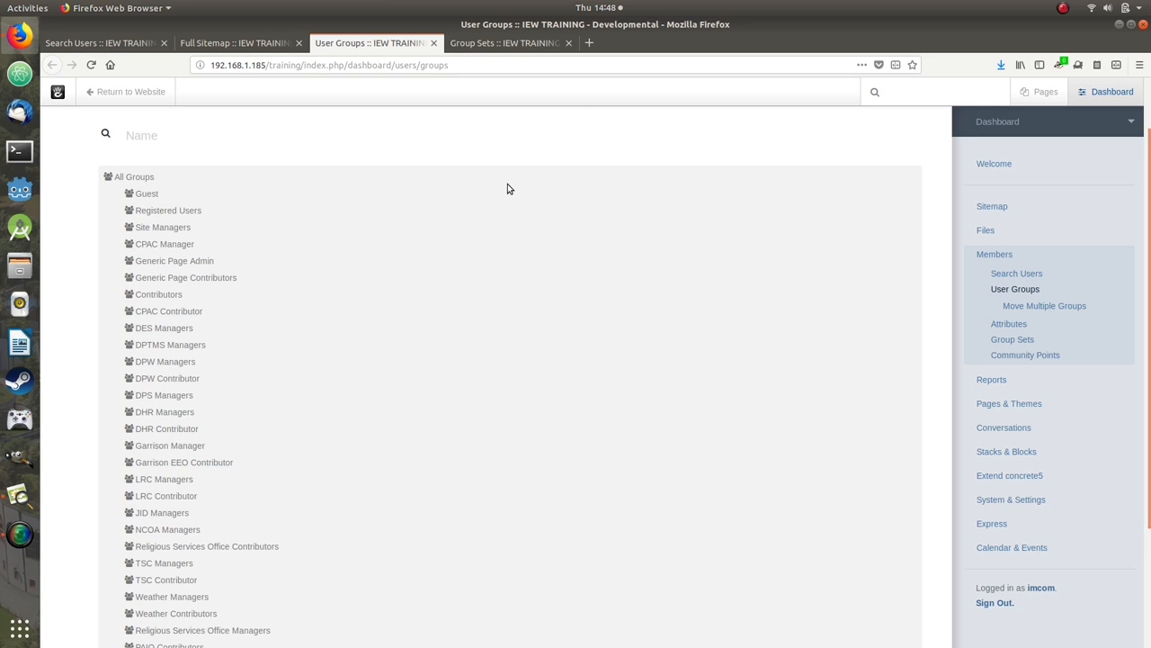
- In the full sitemap, open the View Page in Sitemap permission of the page "A page like zen"
left_click(126, 45)
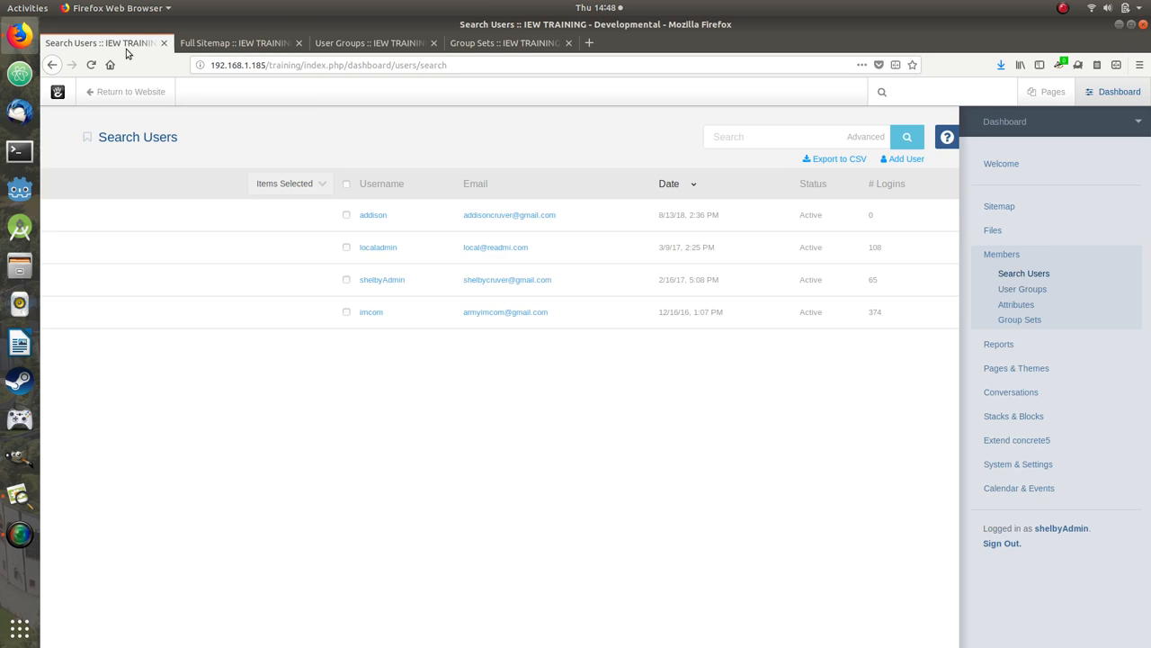
left_click(245, 45)
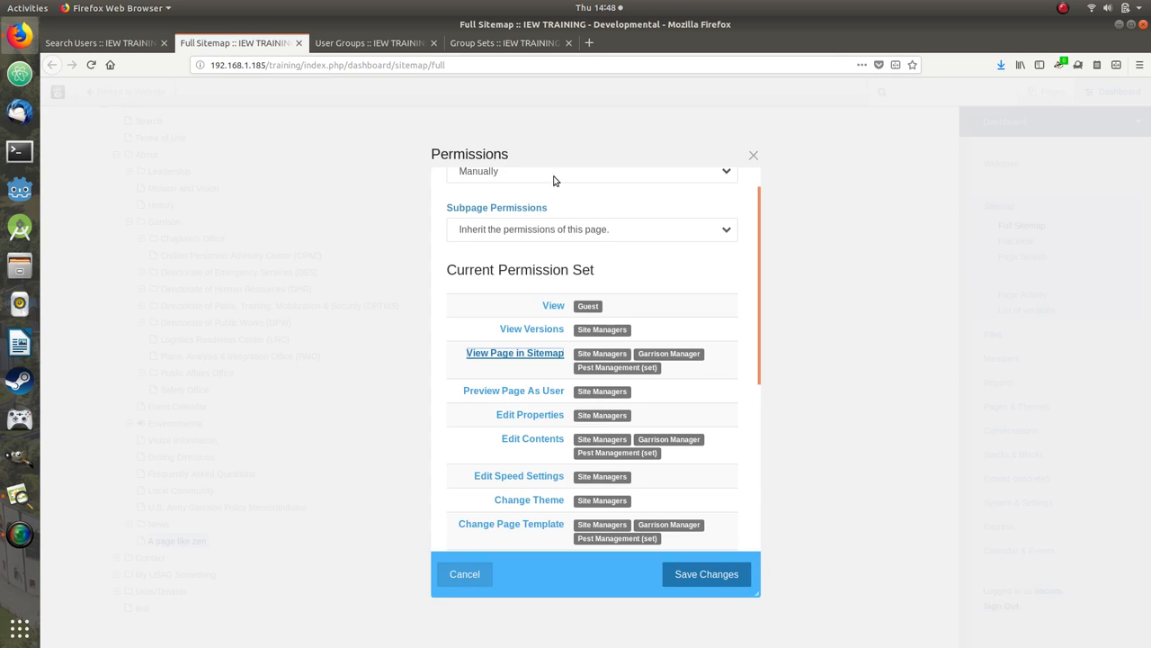
left_click(753, 157)
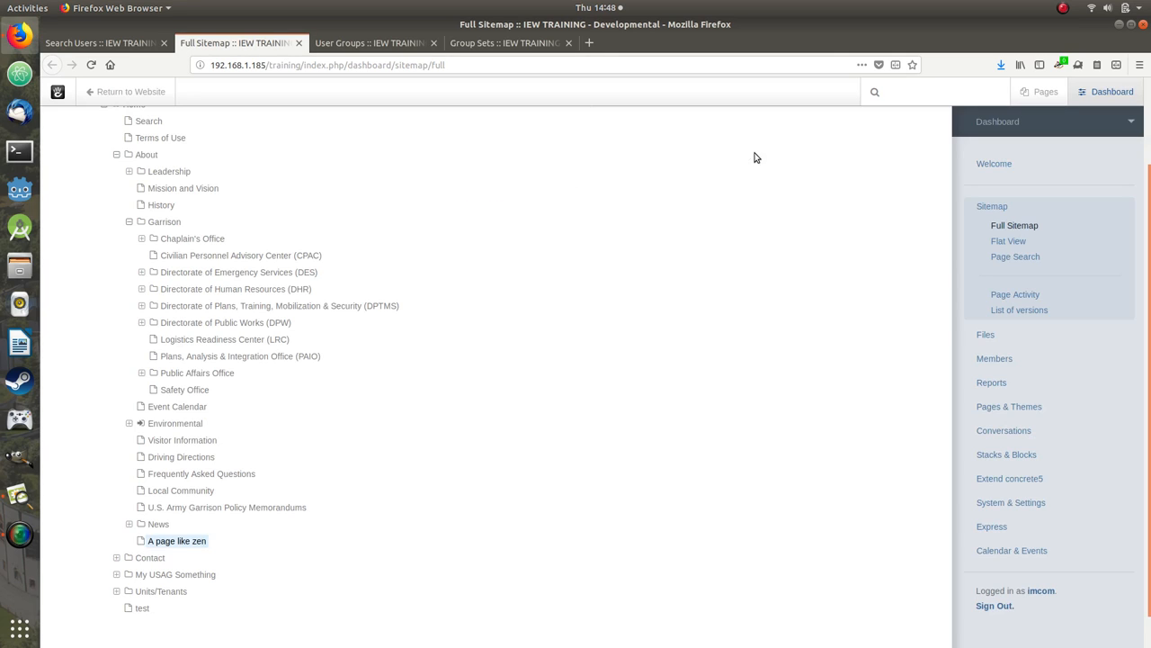
left_click(188, 543)
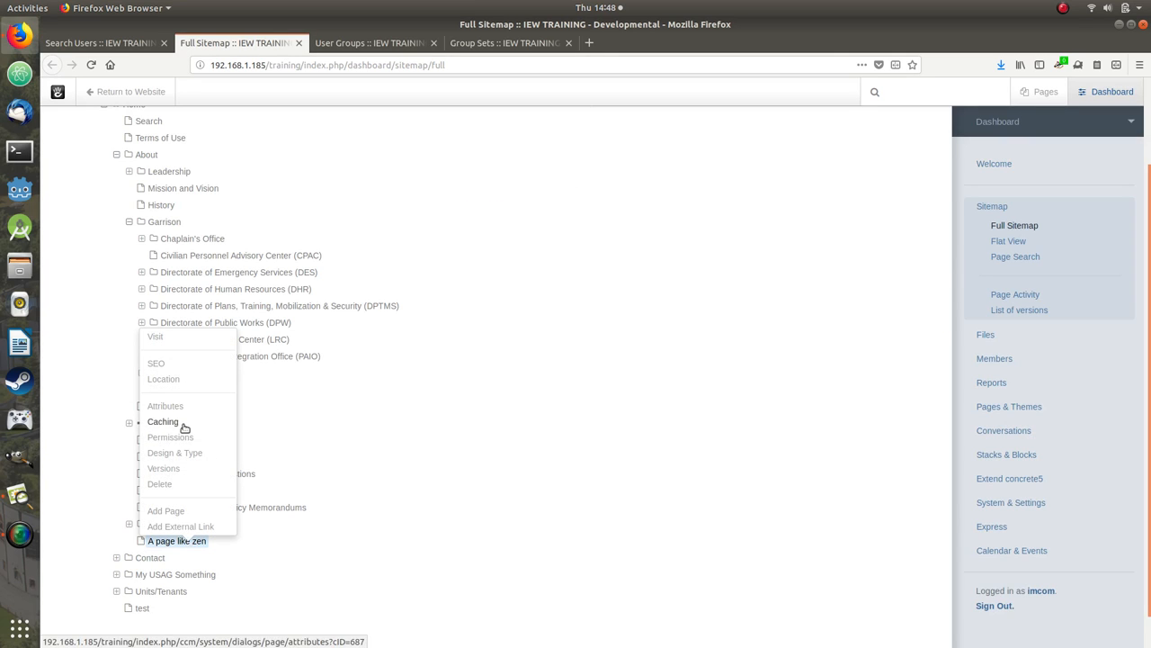
left_click(187, 437)
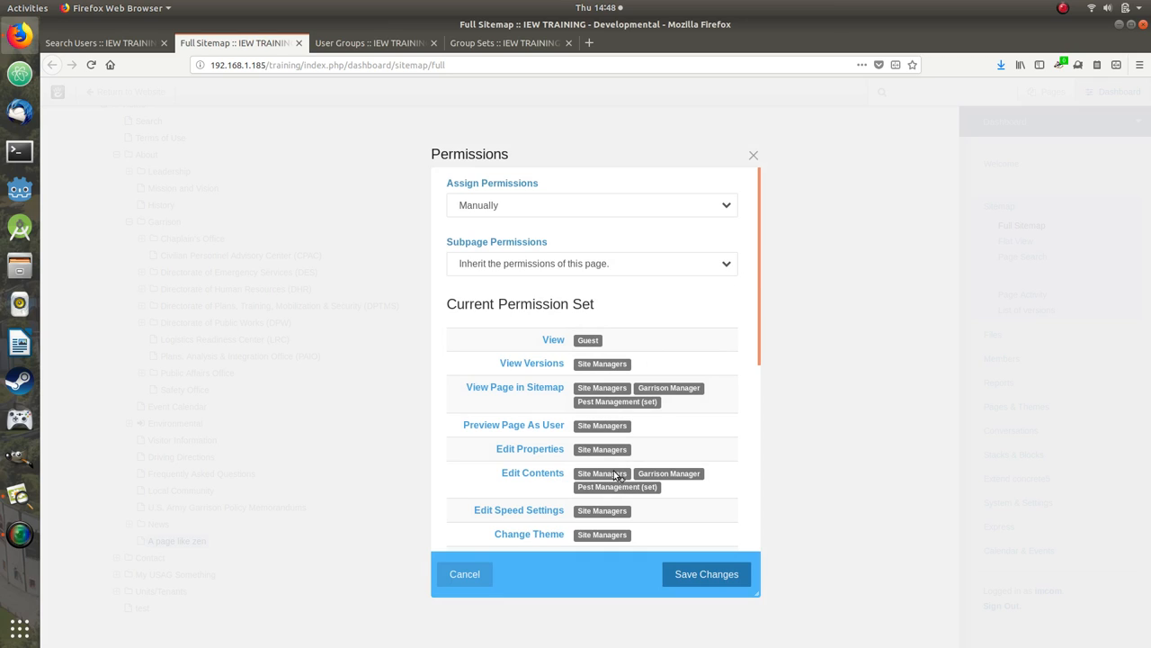
left_click(521, 392)
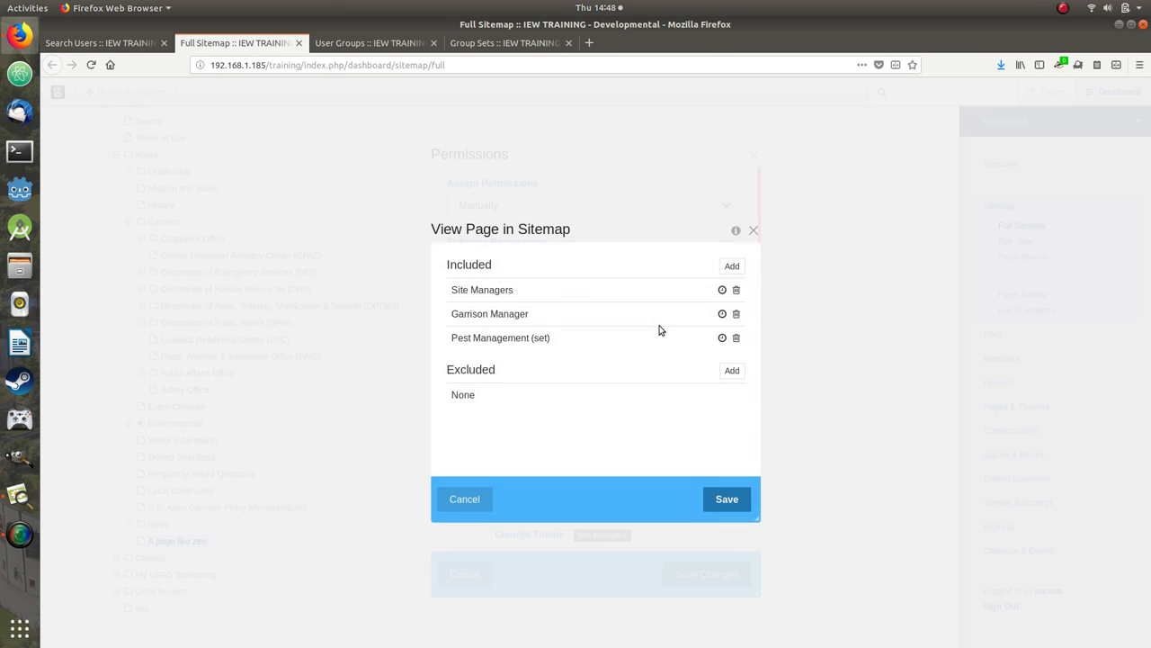
- Try adding the DPW Managers group to the included access list, and close the permission dialogs without saving
left_click(732, 268)
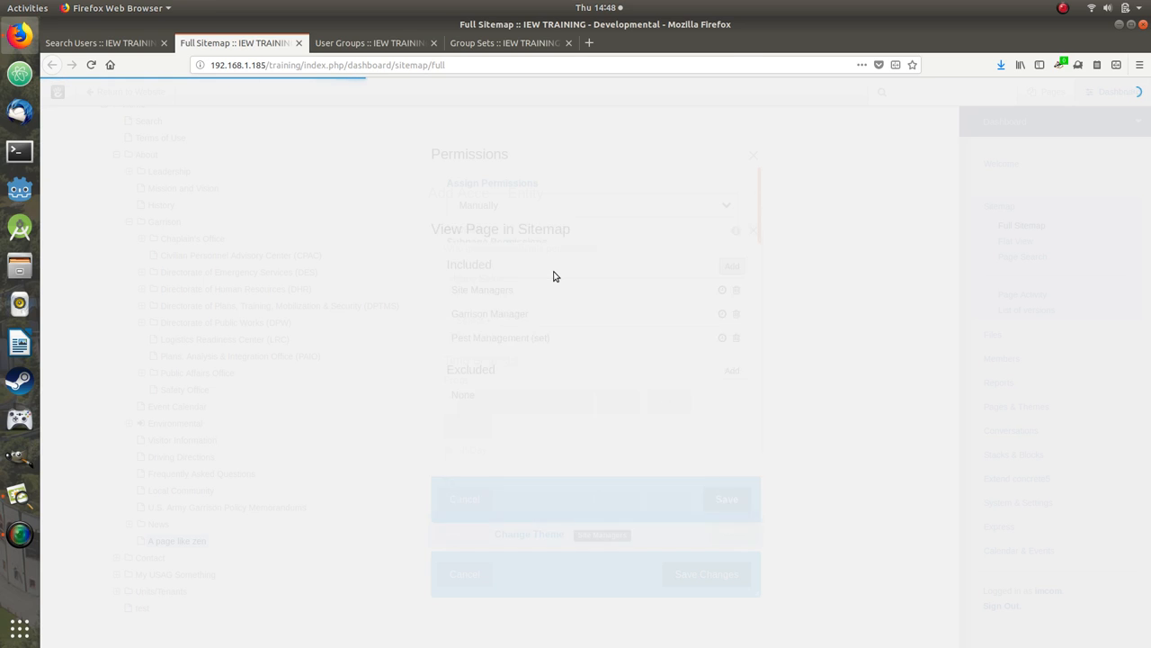
left_click(493, 321)
left_click(476, 348)
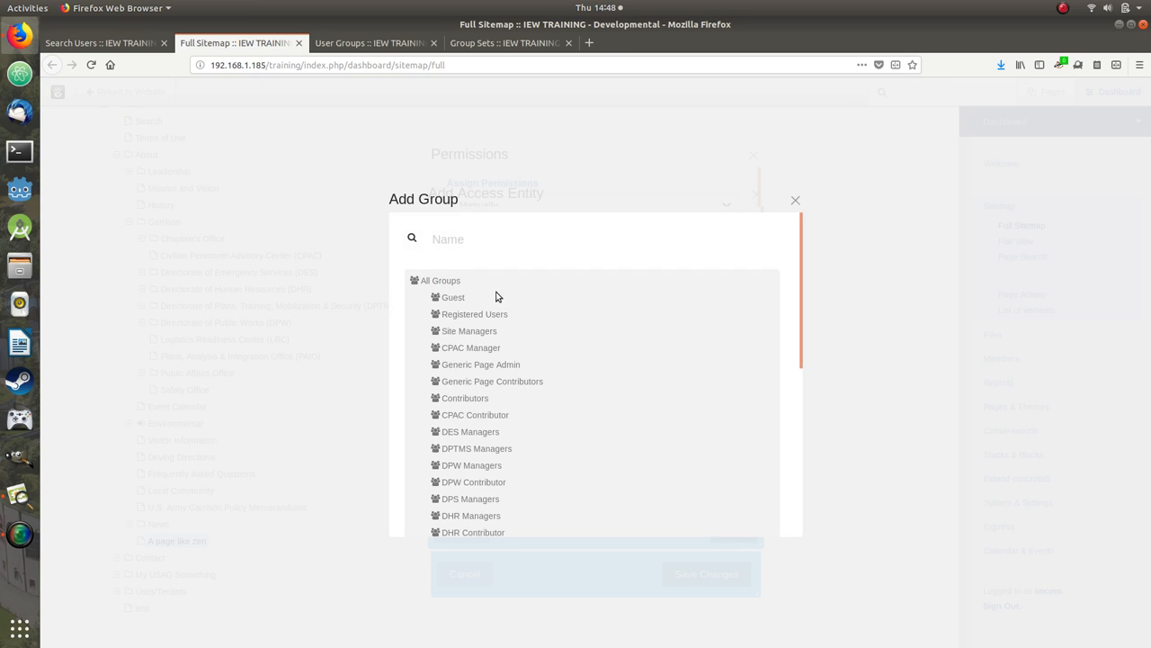
left_click(476, 475)
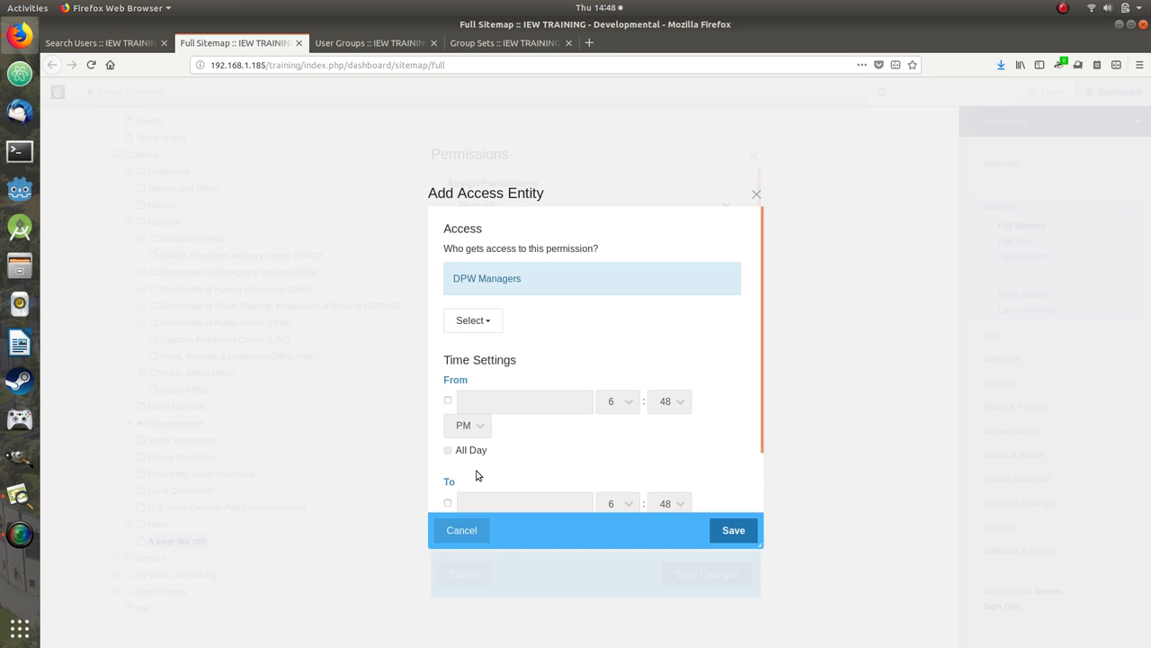
left_click(724, 530)
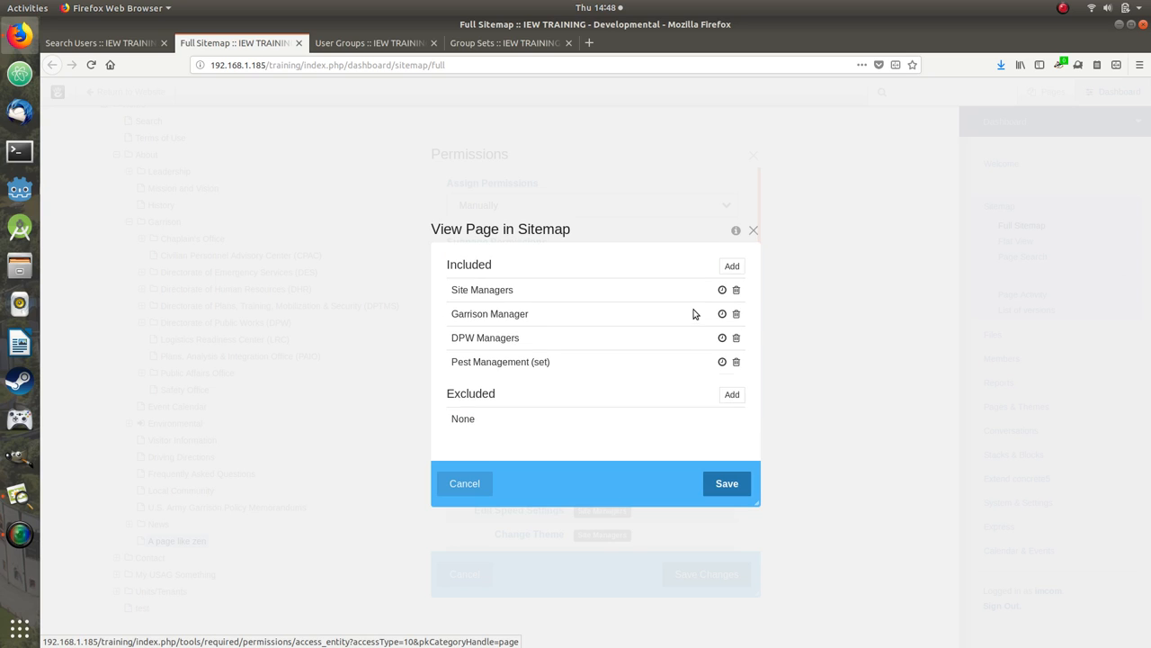
left_click(754, 231)
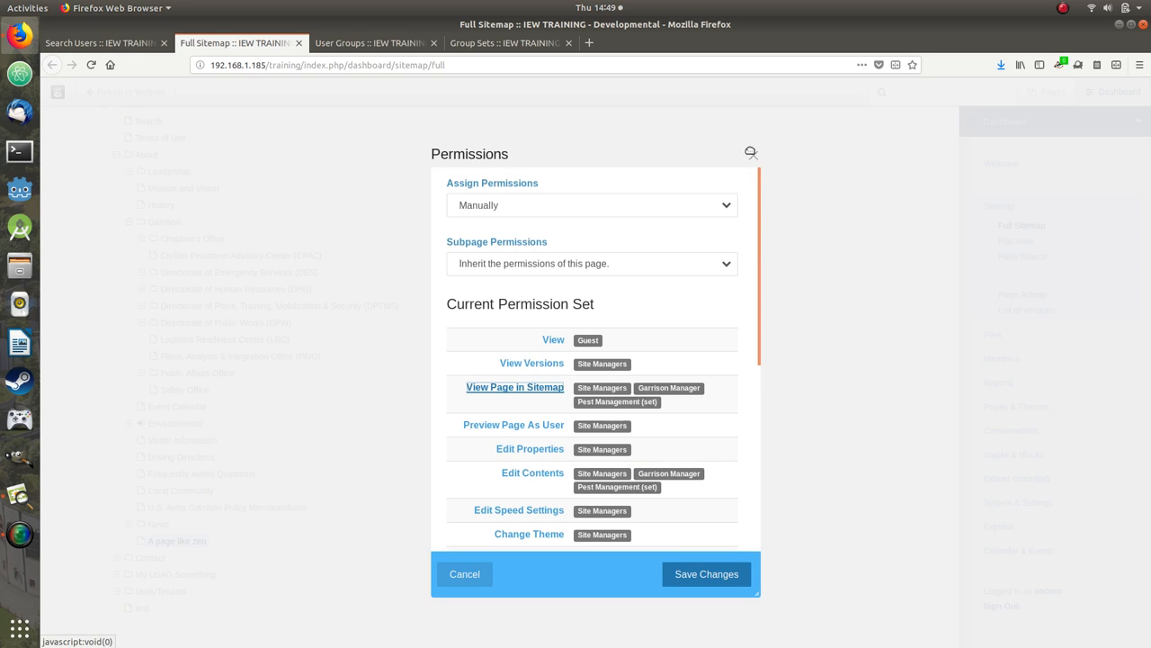
left_click(753, 153)
- Open the DPW (set) entry among the group sets and review which groups are assigned to it
left_click(527, 44)
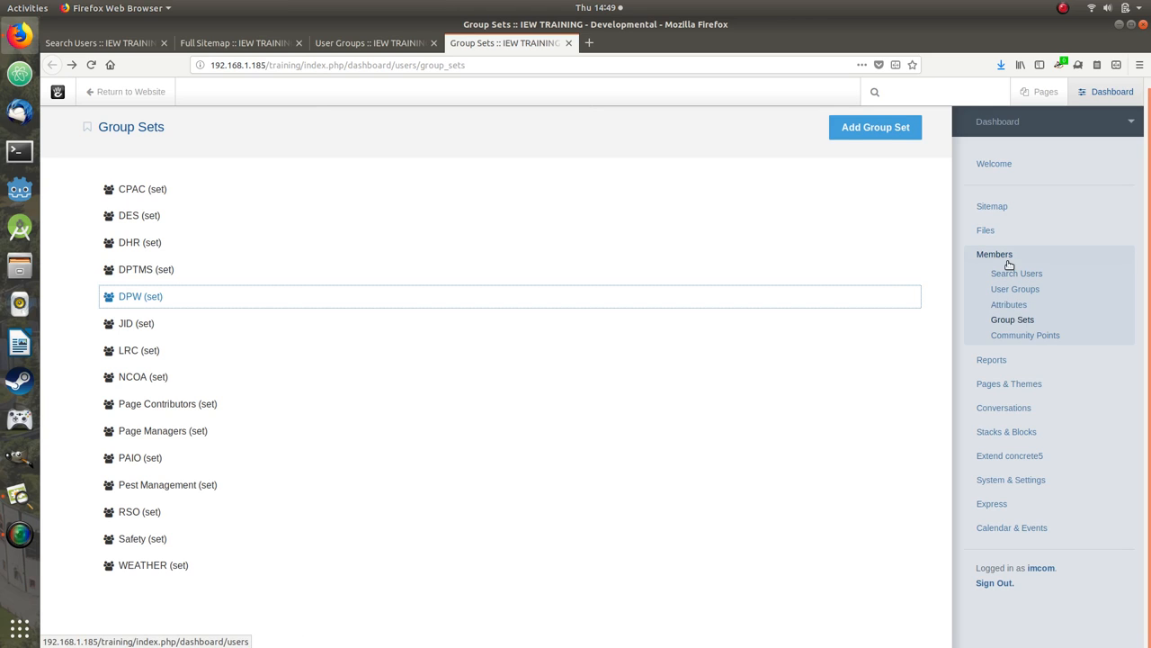
left_click(127, 43)
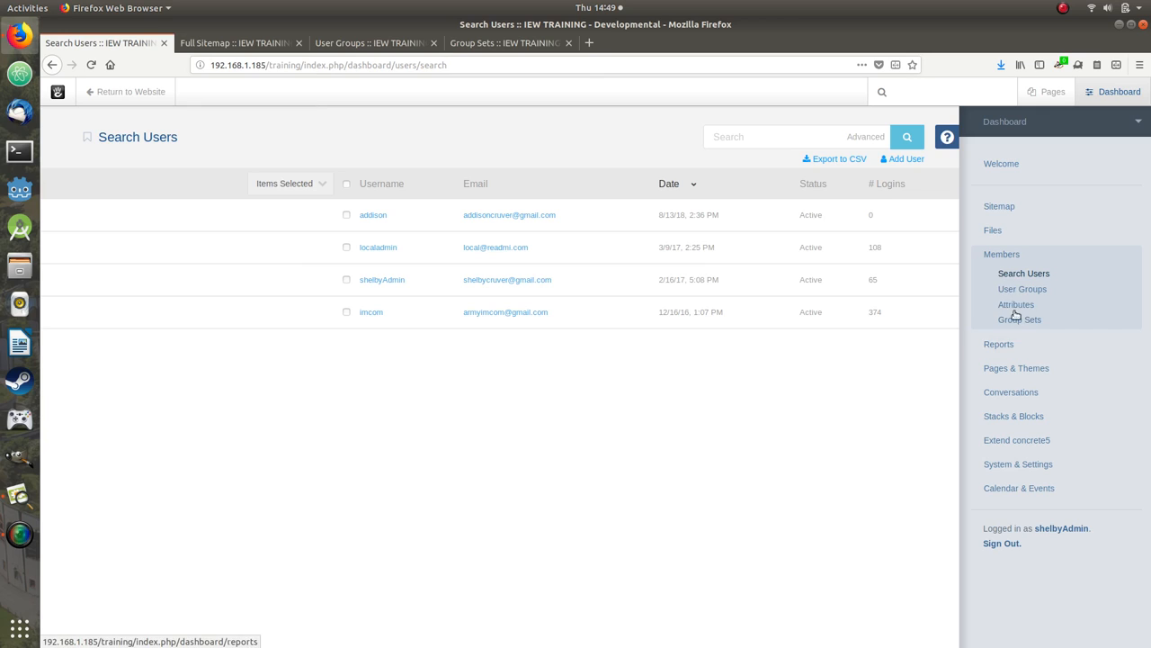
left_click(474, 47)
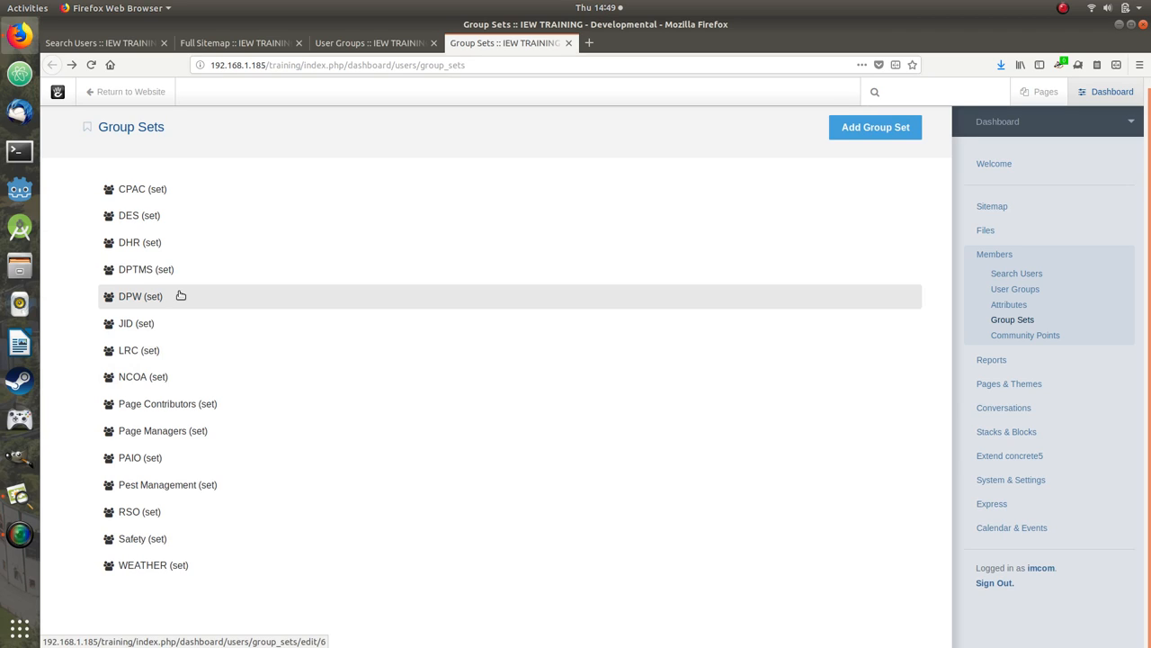
left_click(171, 297)
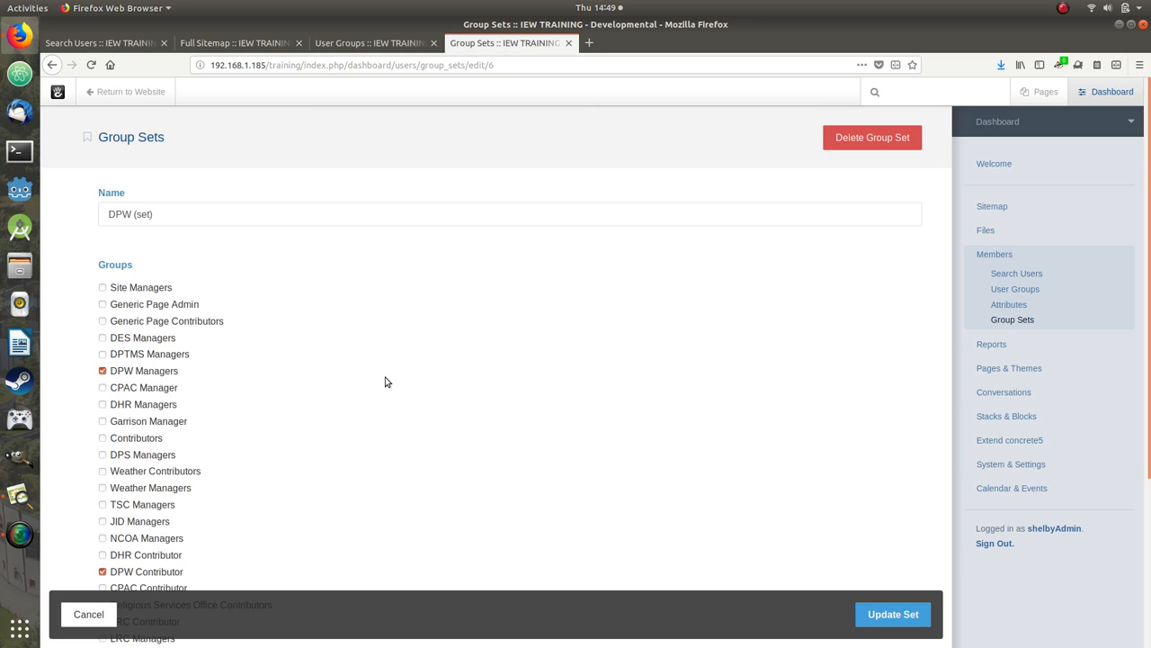
scroll(170, 376, "down", 1)
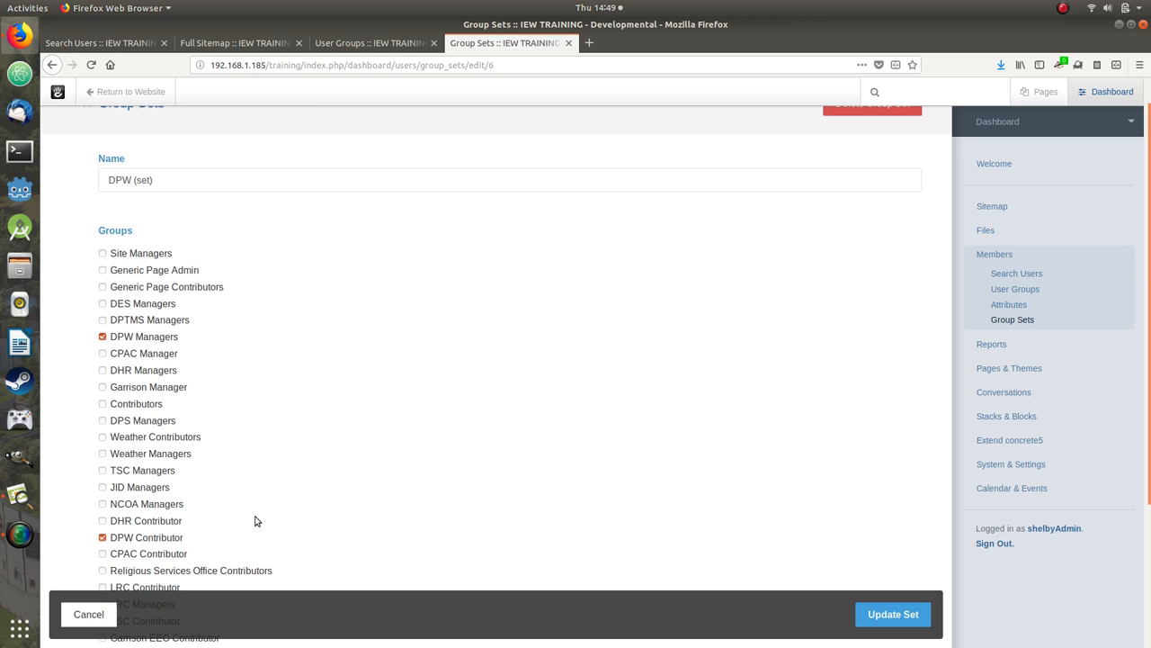
scroll(353, 501, "down", 3)
scroll(354, 501, "up", 4)
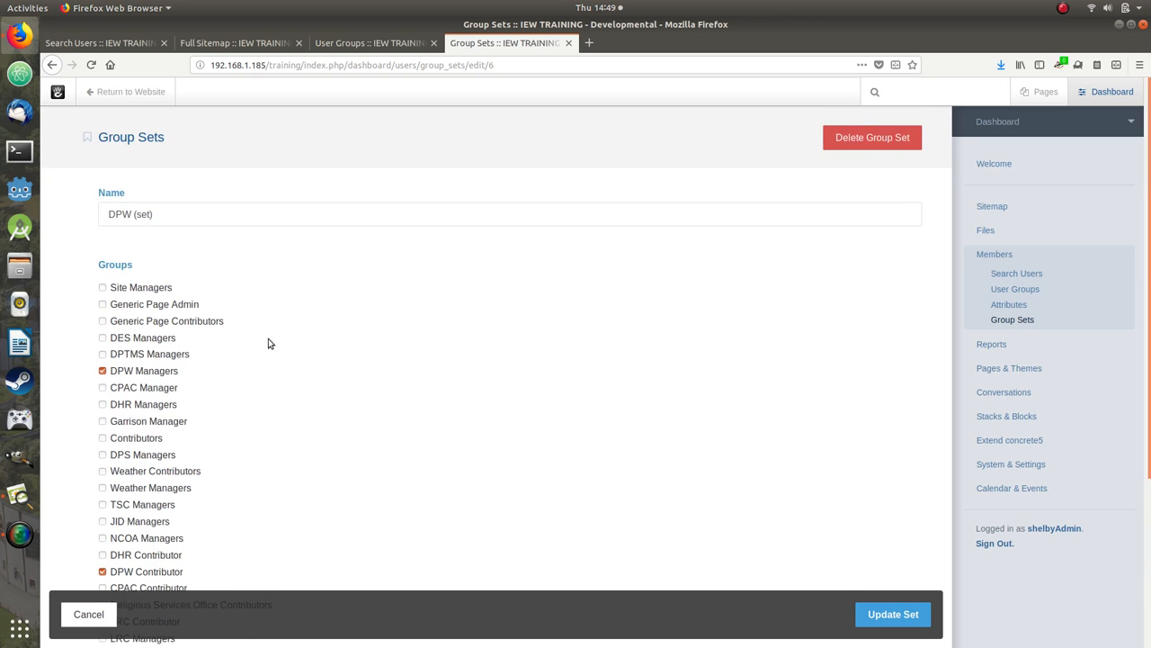
scroll(310, 510, "down", 6)
scroll(309, 511, "up", 4)
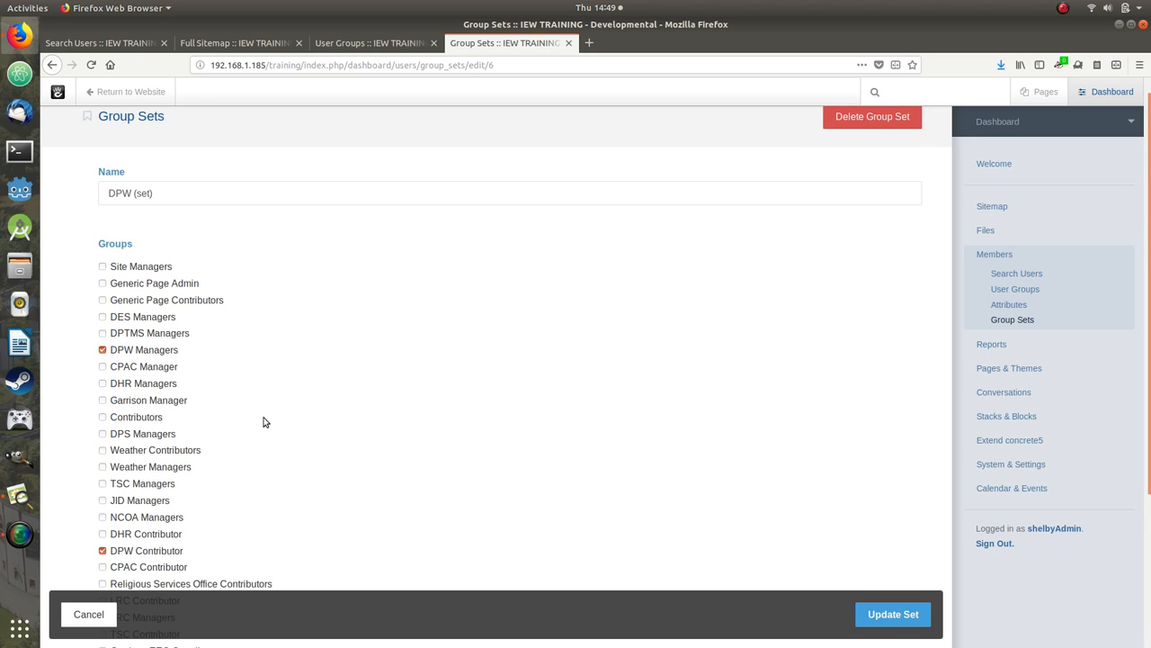
scroll(573, 475, "up", 1)
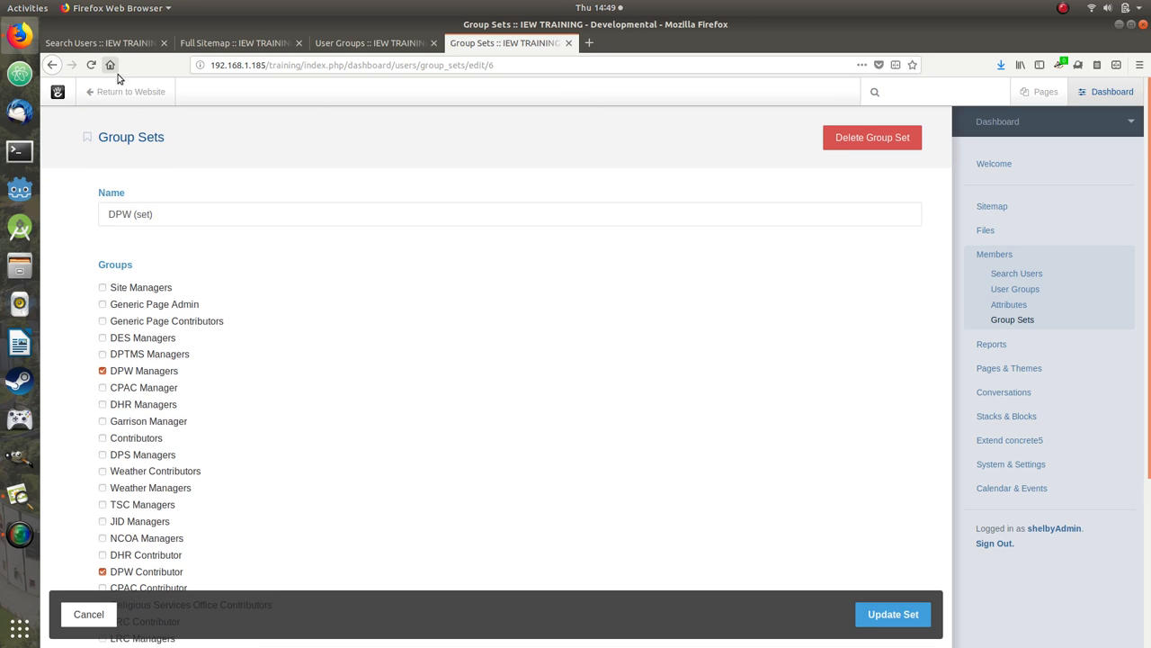
- Leave the DPW (set) group set and reopen the View Page in Sitemap permission of "A page like zen" in the full sitemap
left_click(52, 66)
left_click(194, 45)
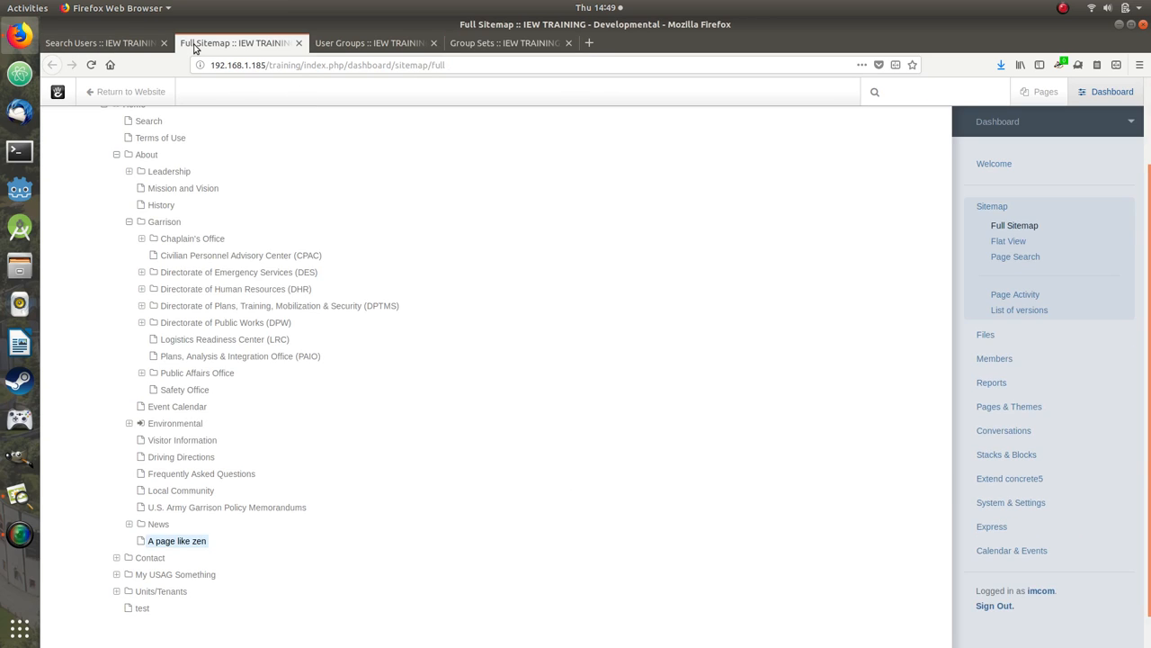
left_click(197, 542)
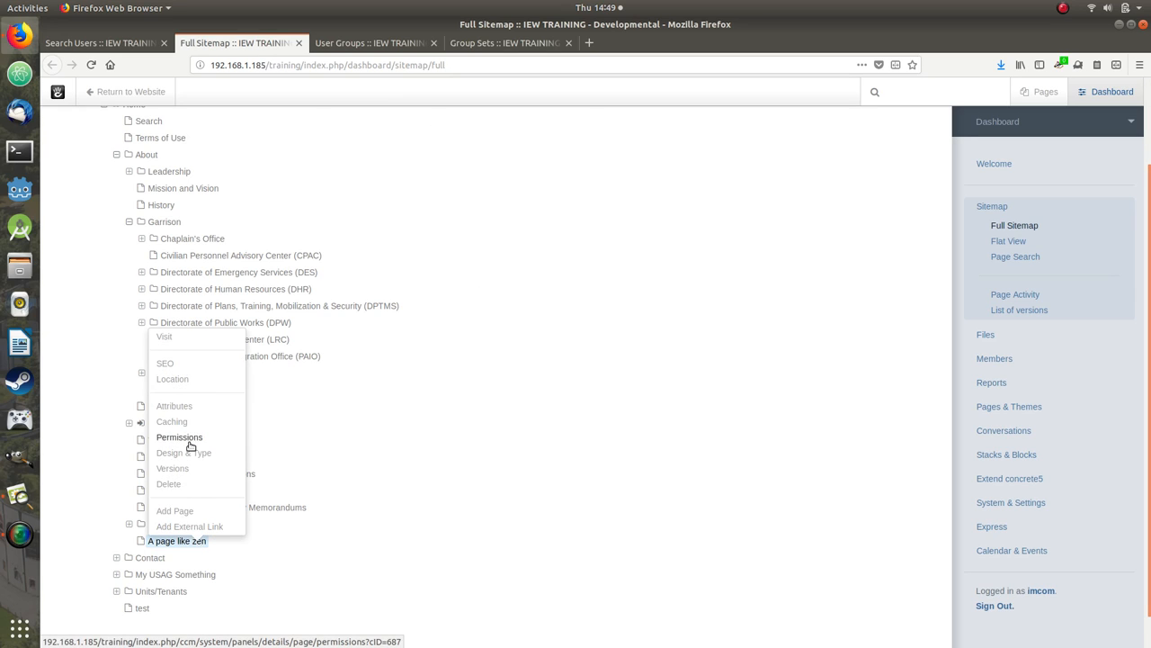
left_click(190, 444)
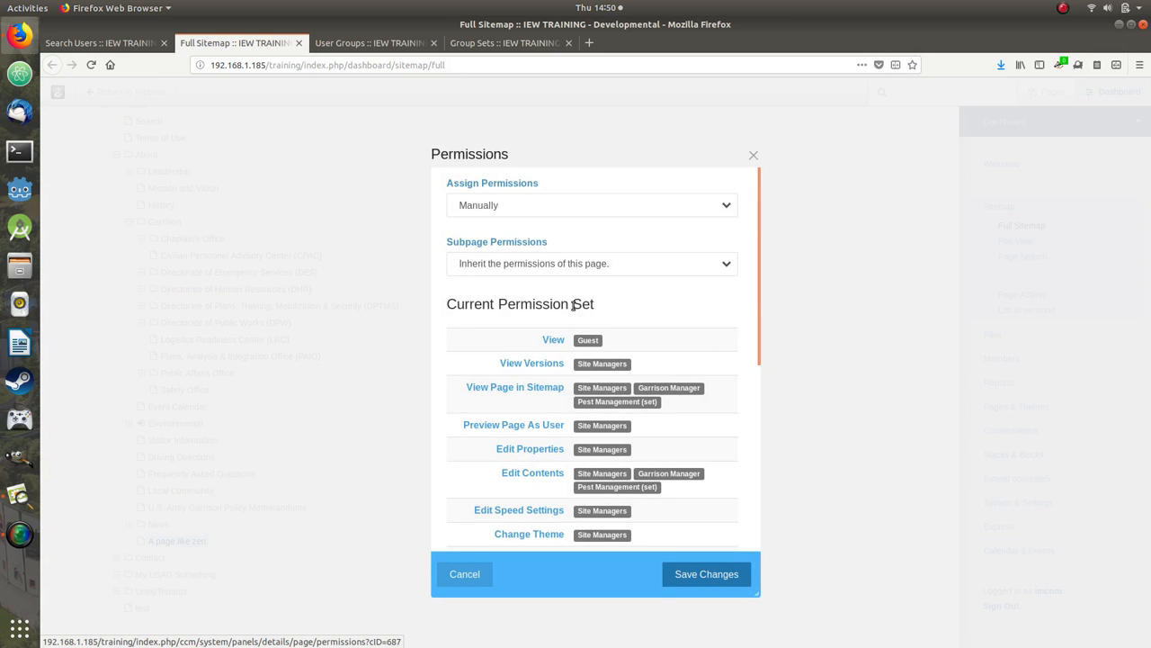
left_click(549, 388)
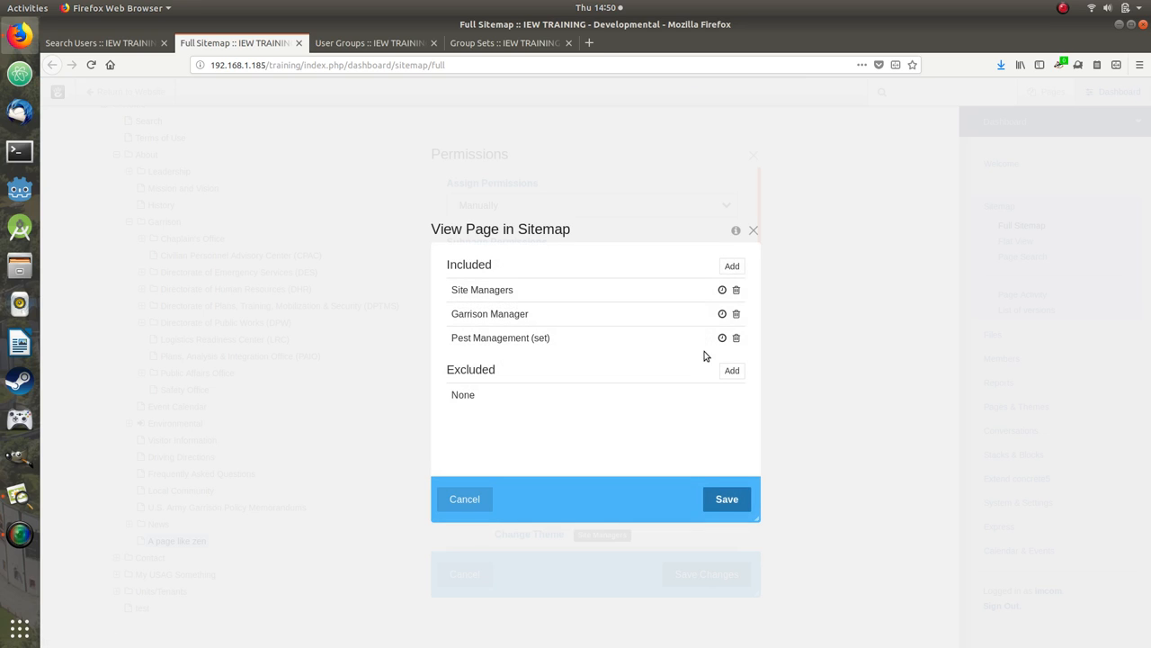
- Add the DPW (set) group set to the included access list of View Page in Sitemap and save the permission
left_click(732, 268)
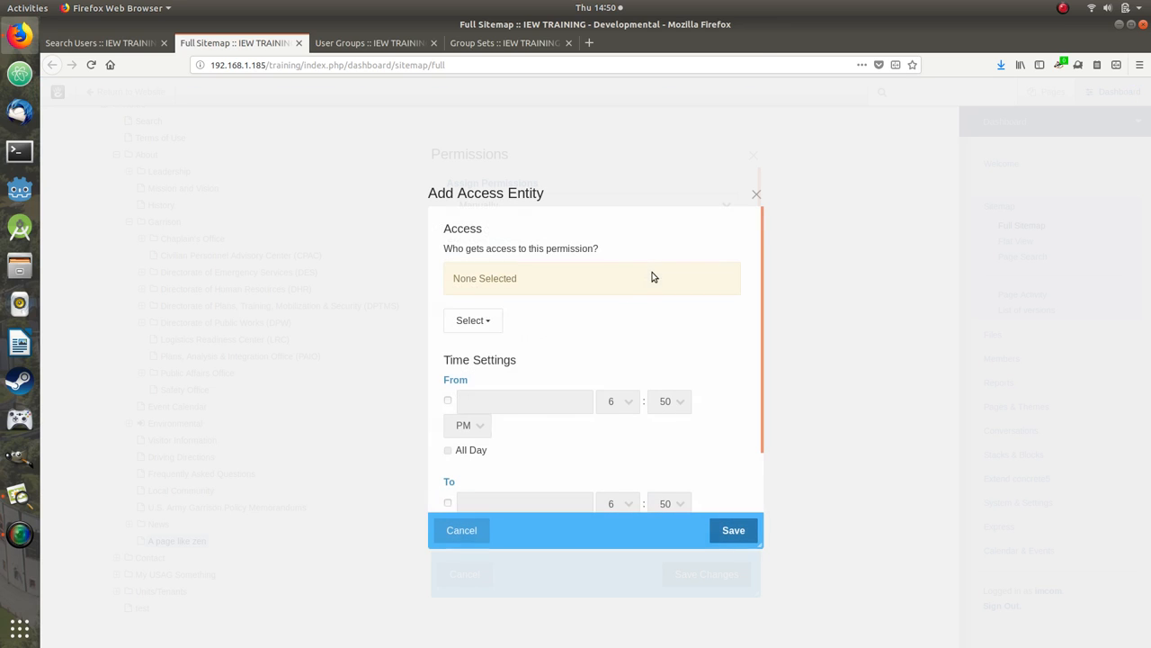
left_click(485, 321)
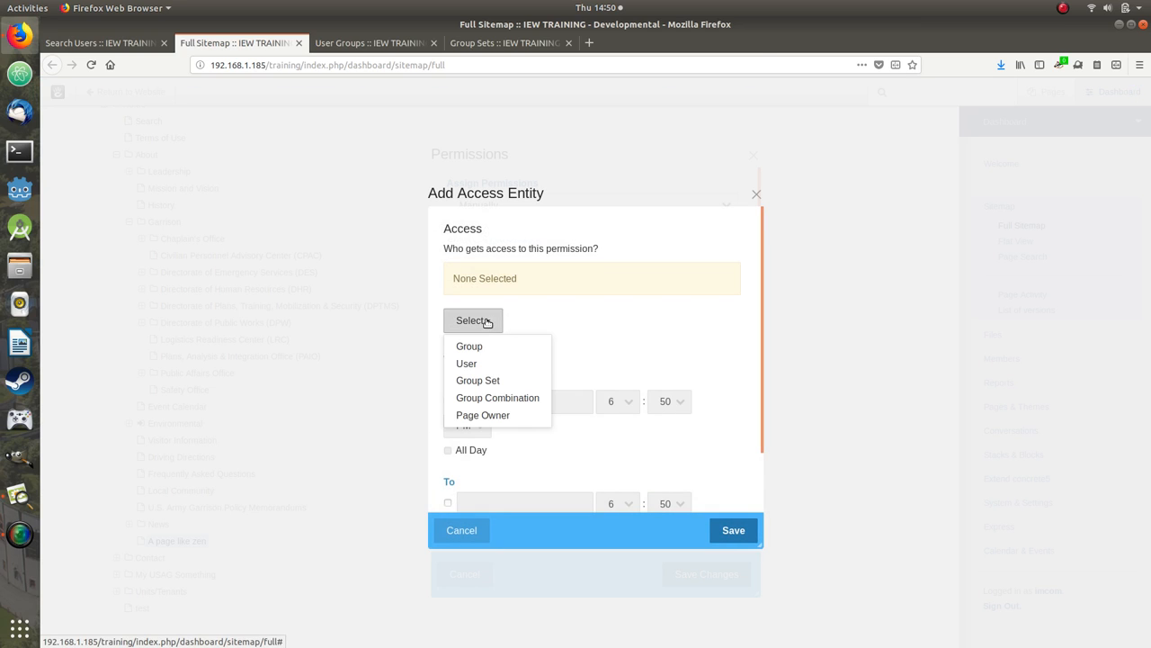
left_click(494, 381)
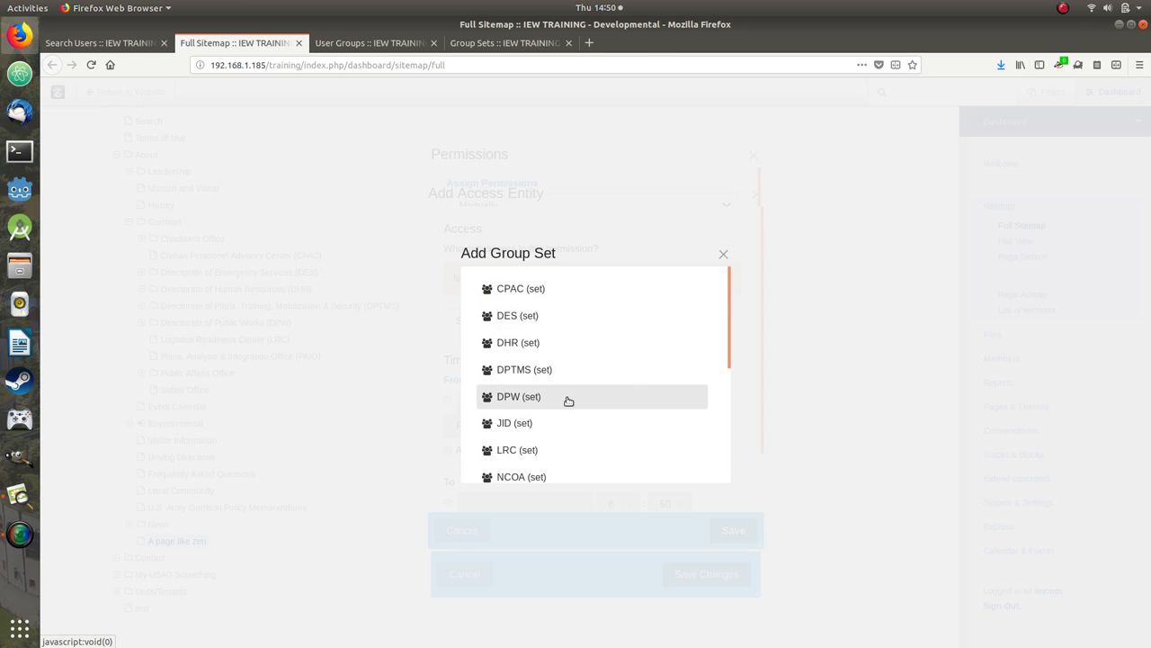
left_click(518, 397)
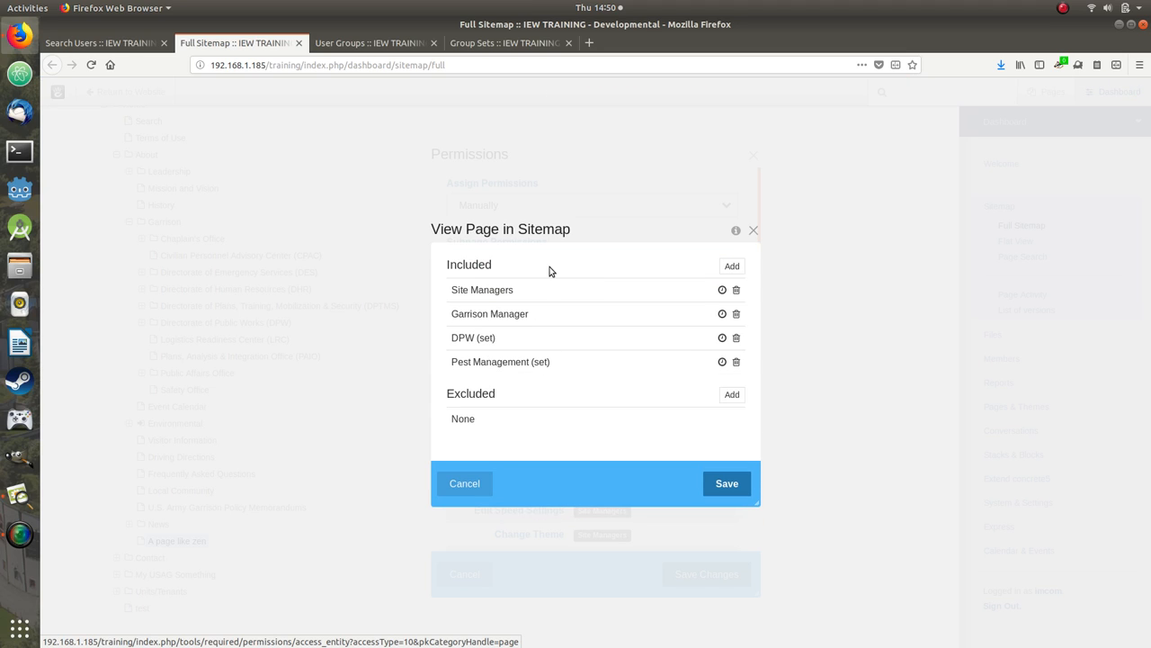
left_click(726, 484)
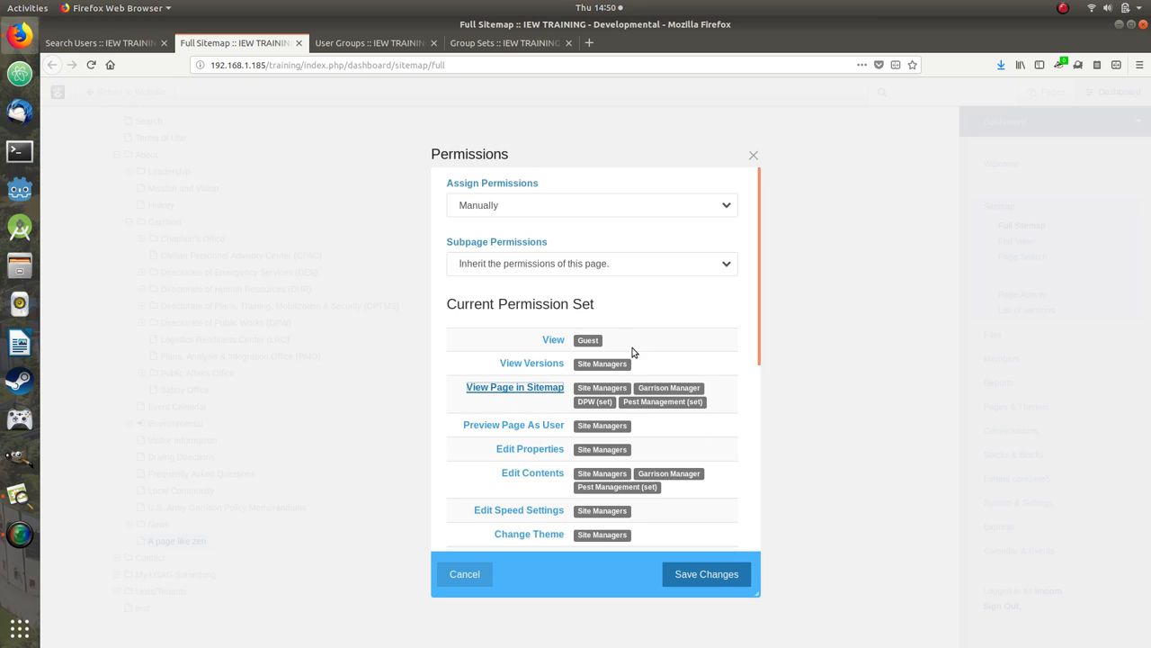
- Add the DPW Managers group to the included access list of the View Versions permission and save it
scroll(538, 409, "down", 2)
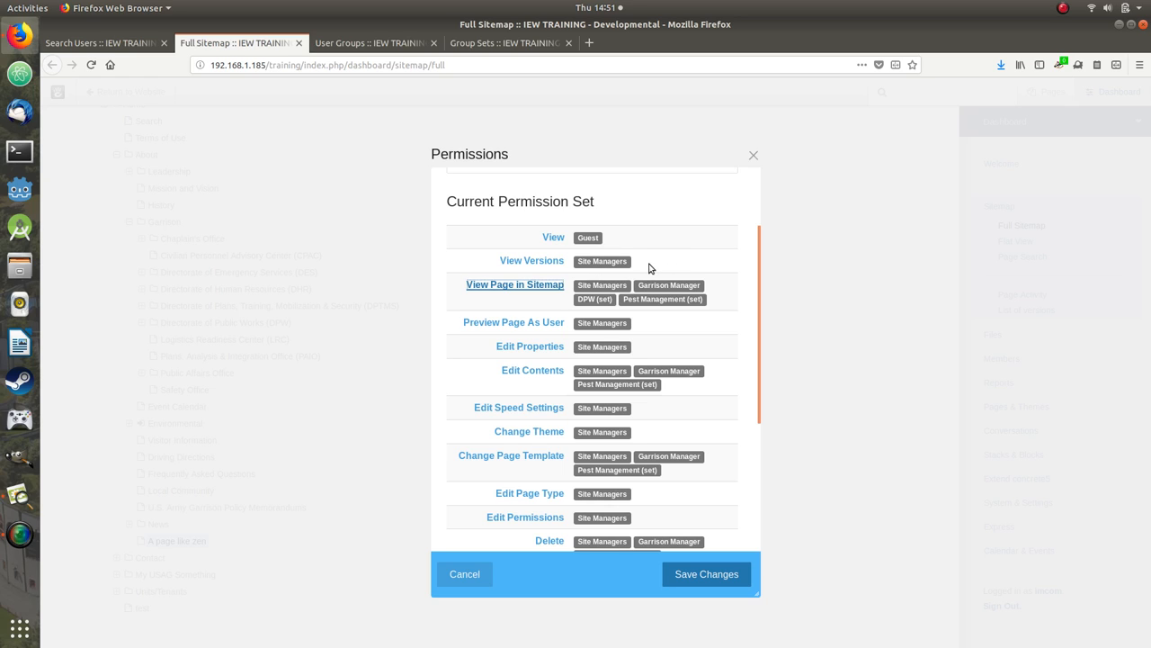
left_click(544, 263)
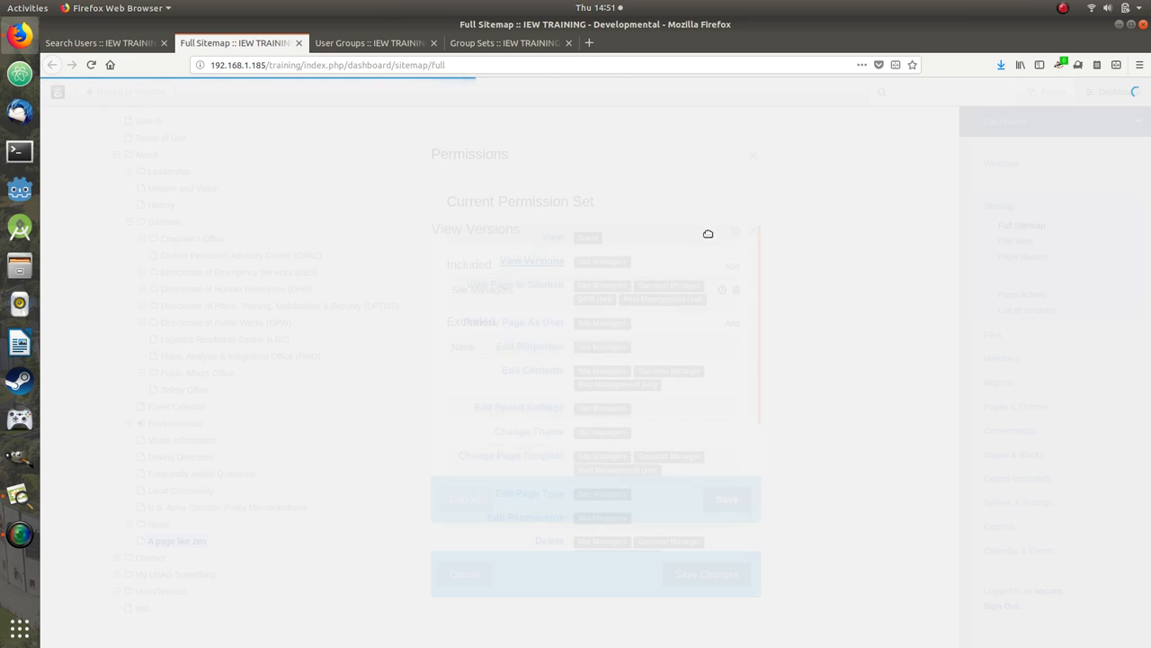
left_click(728, 277)
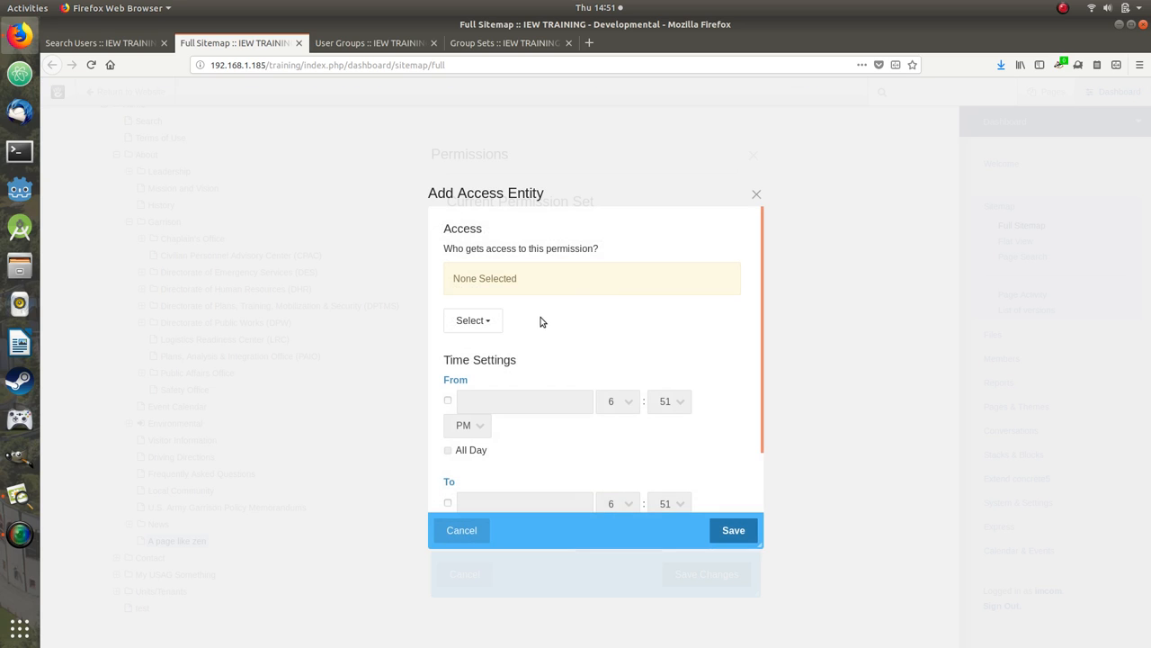
left_click(494, 324)
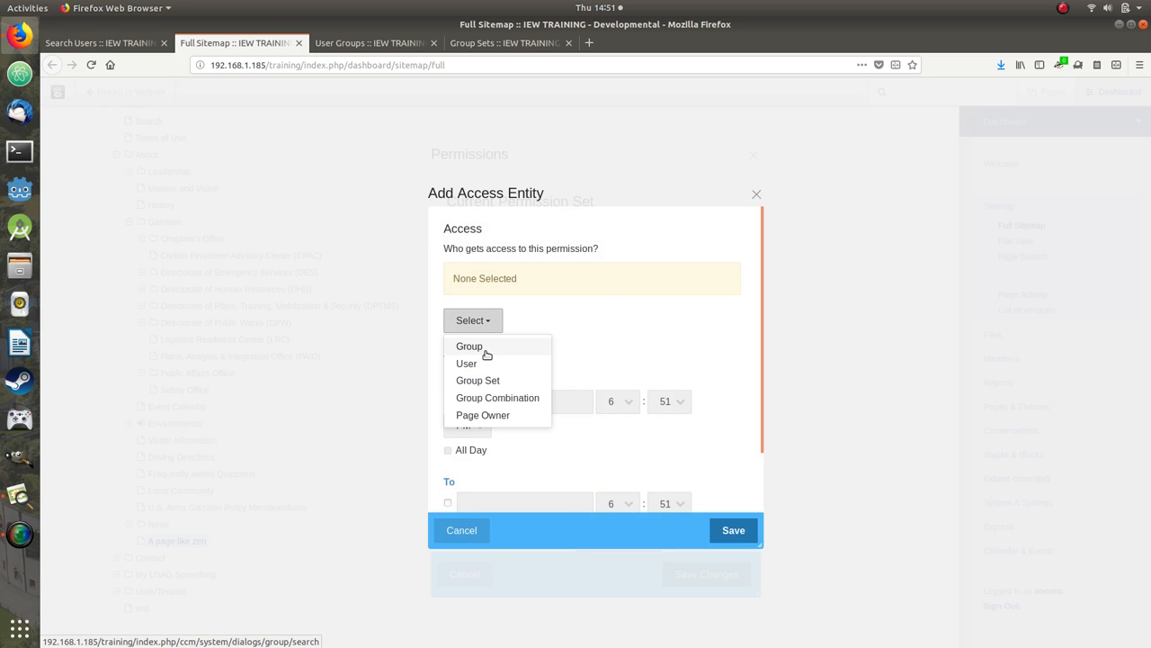
left_click(489, 348)
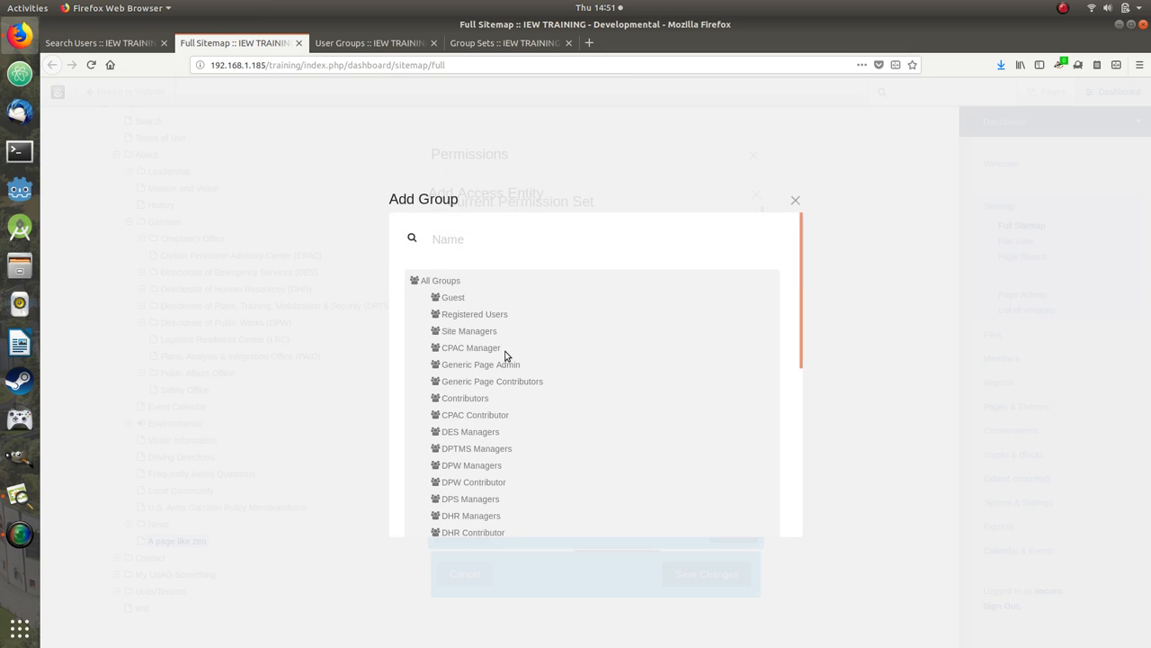
scroll(504, 360, "down", 1)
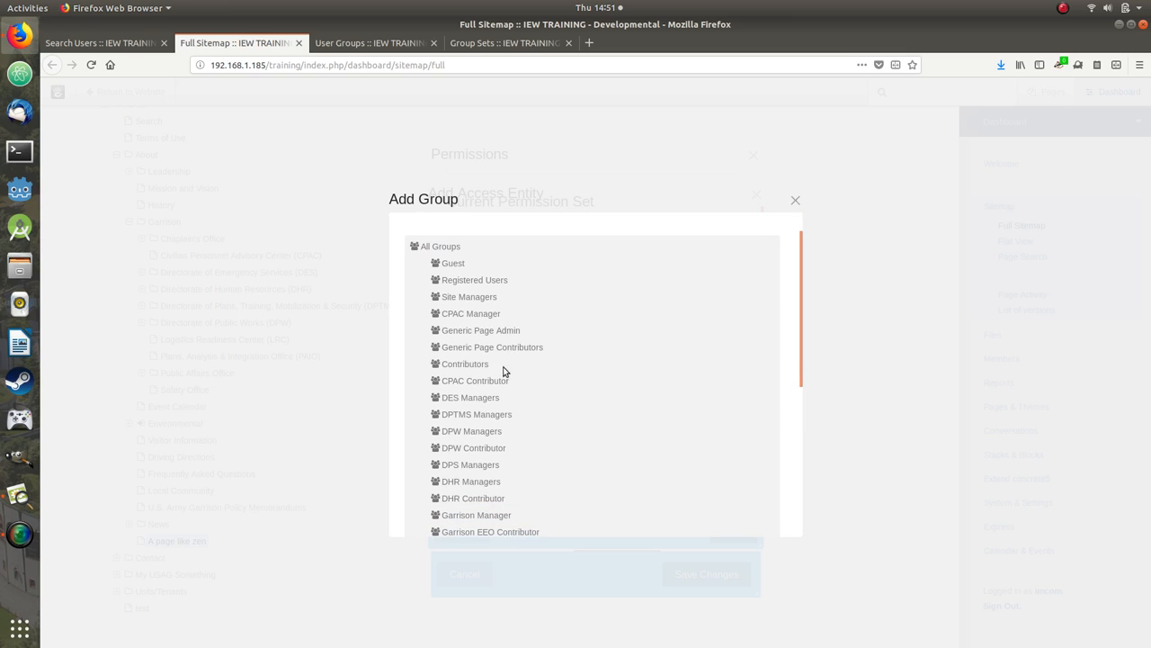
left_click(488, 429)
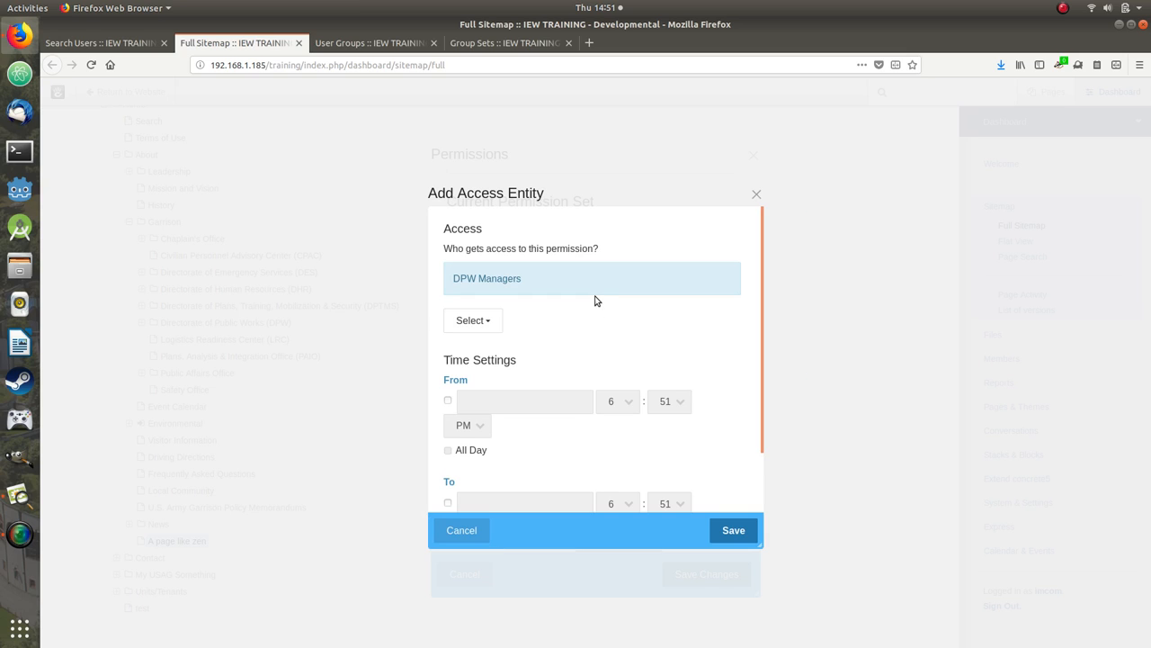
left_click(725, 530)
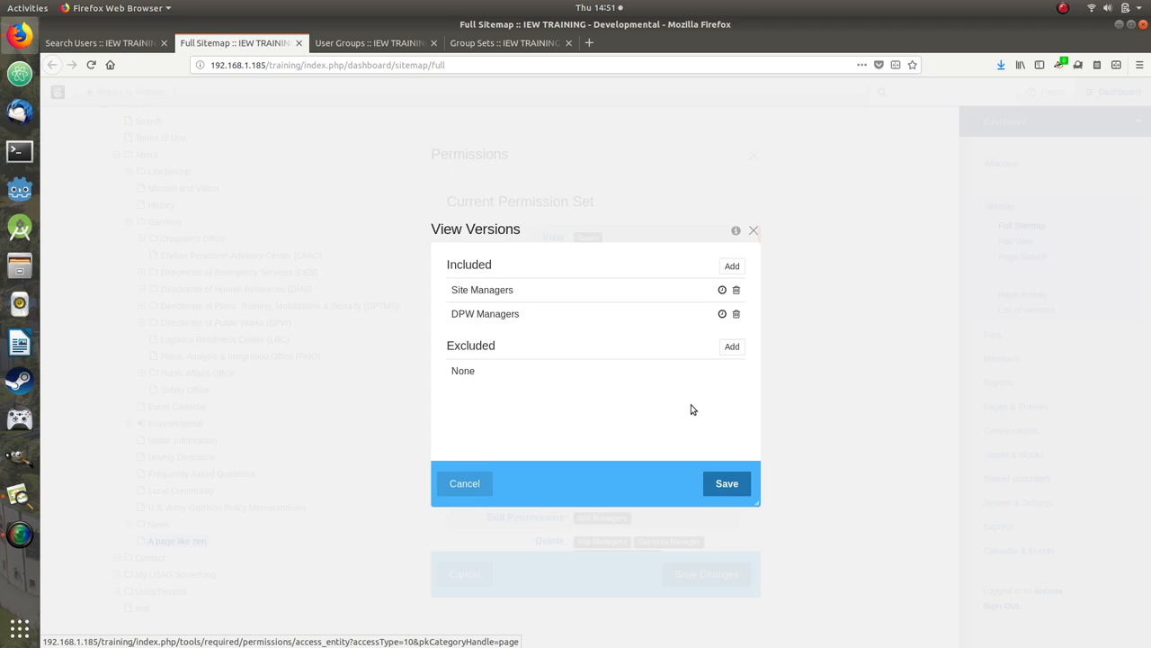
left_click(727, 483)
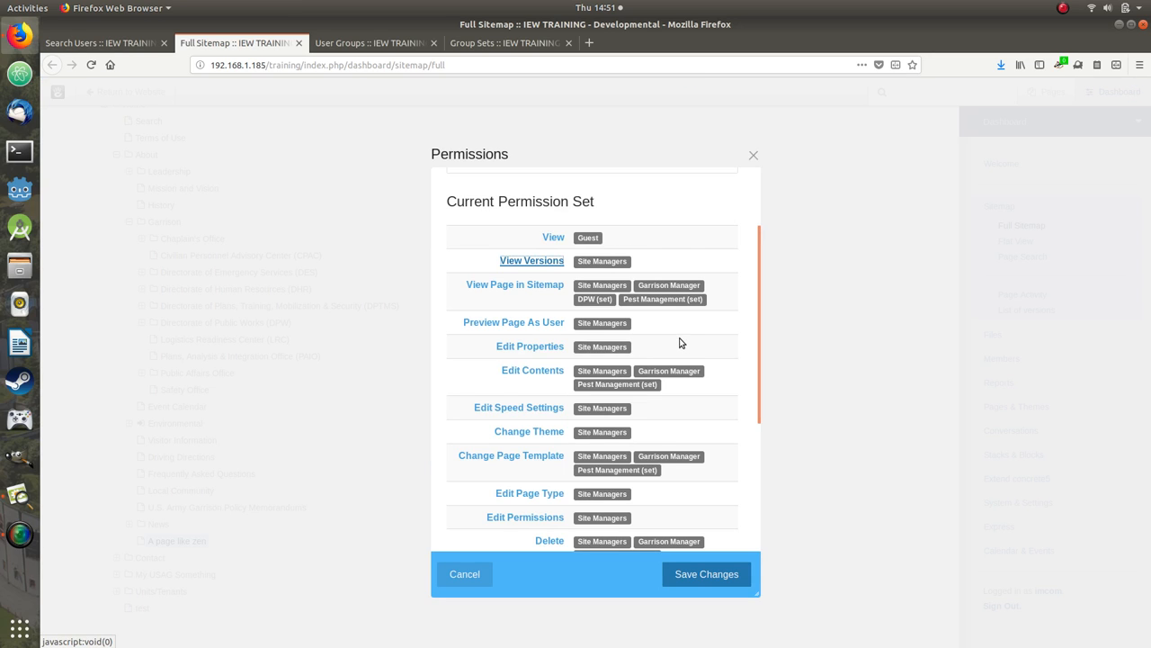
- Open the page's View permission and remove Guest from its included access list
scroll(721, 472, "down", 2)
scroll(720, 473, "down", 1)
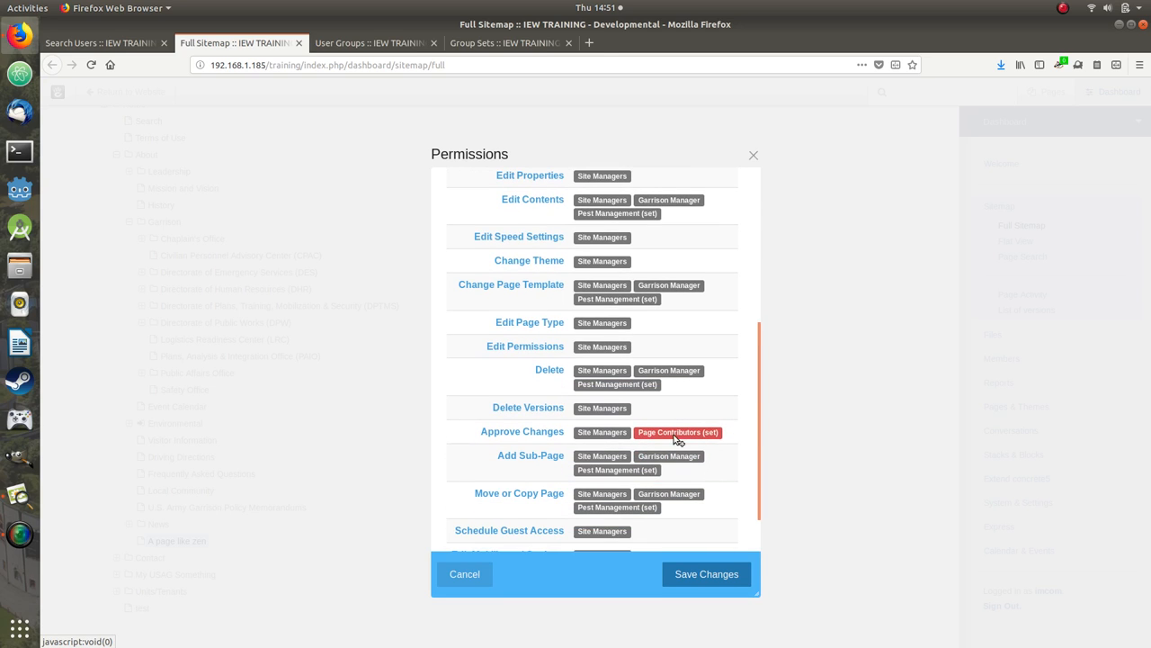
scroll(688, 439, "up", 4)
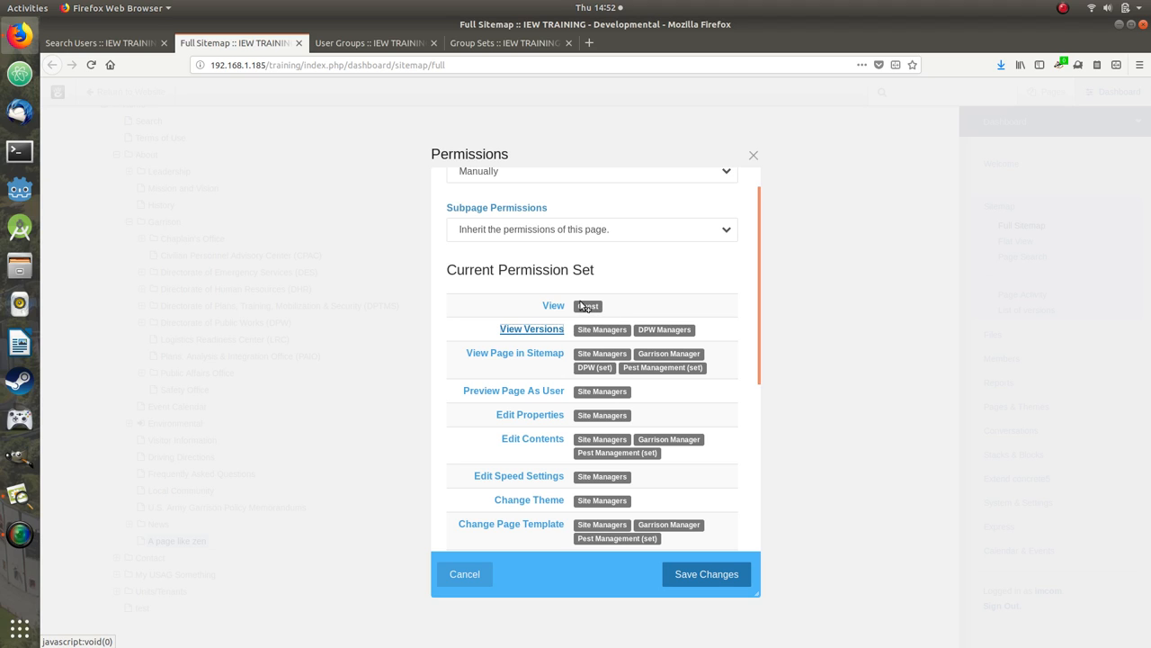
left_click(553, 307)
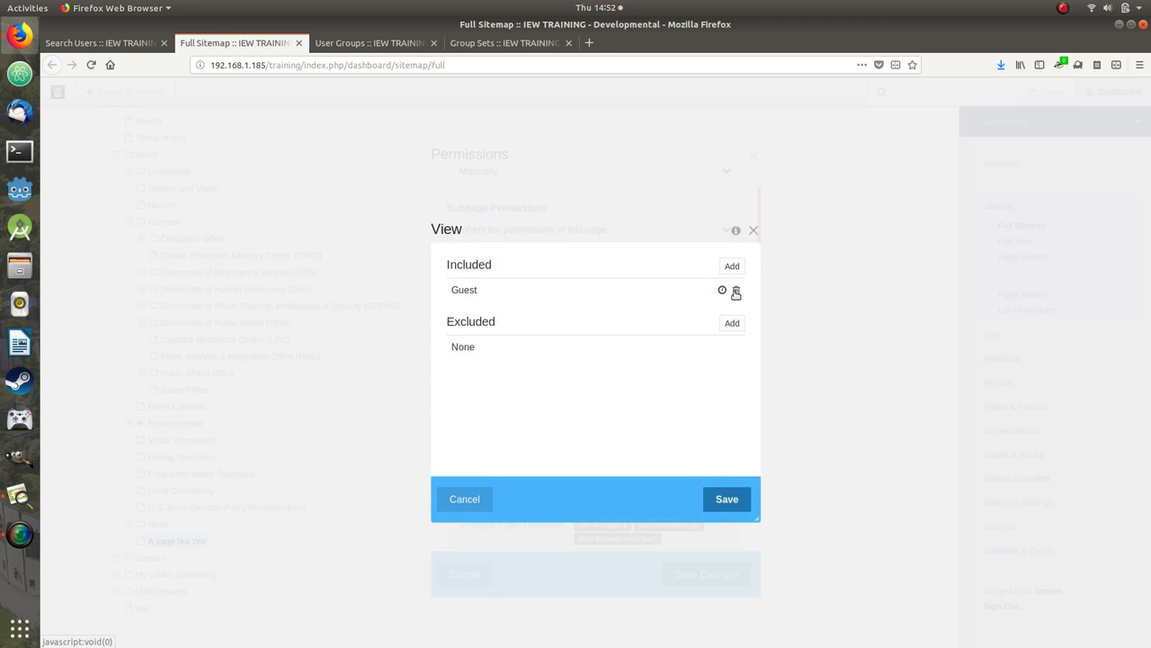
left_click(736, 291)
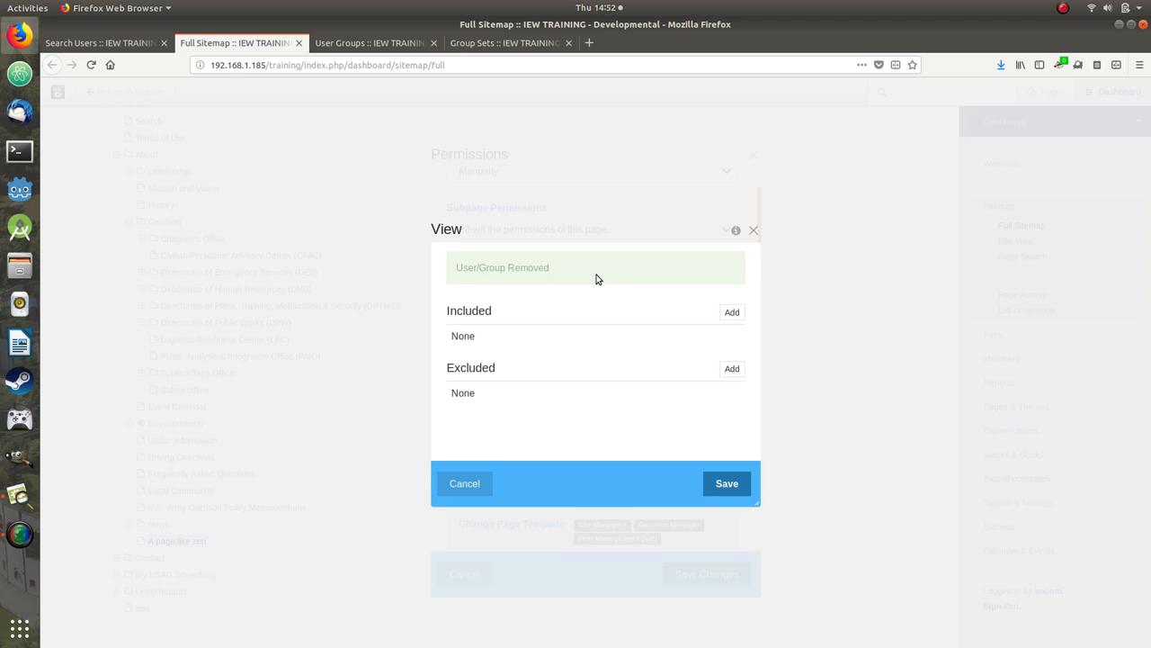
- Add the Guest group to the excluded access list of the View permission and save it
left_click(732, 324)
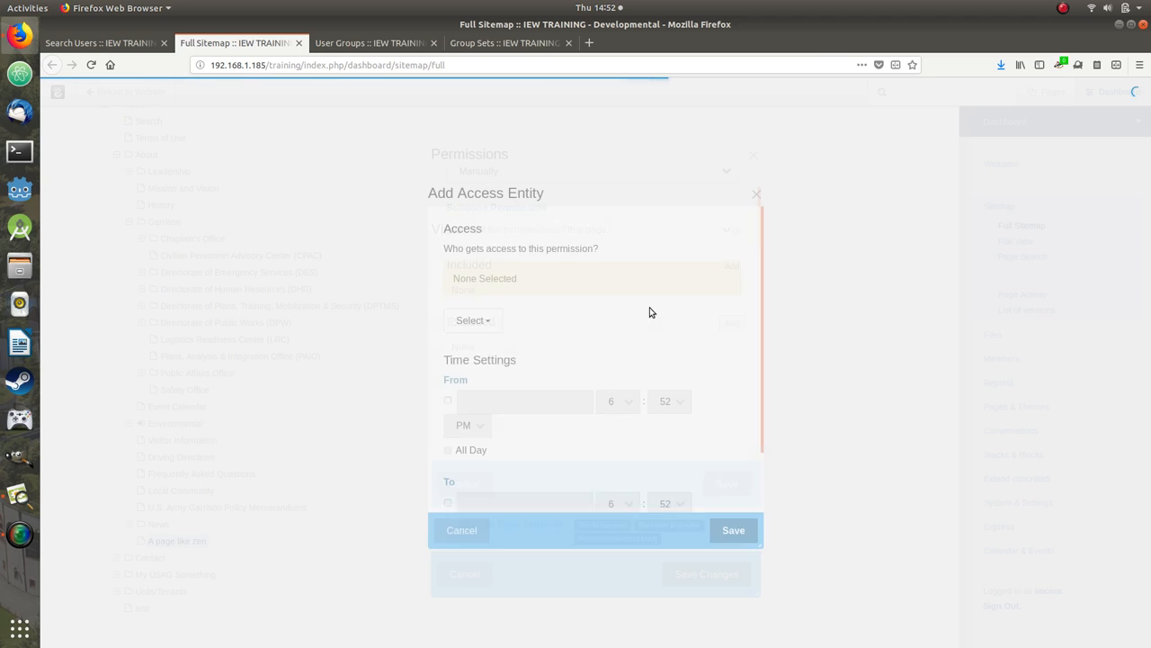
left_click(491, 326)
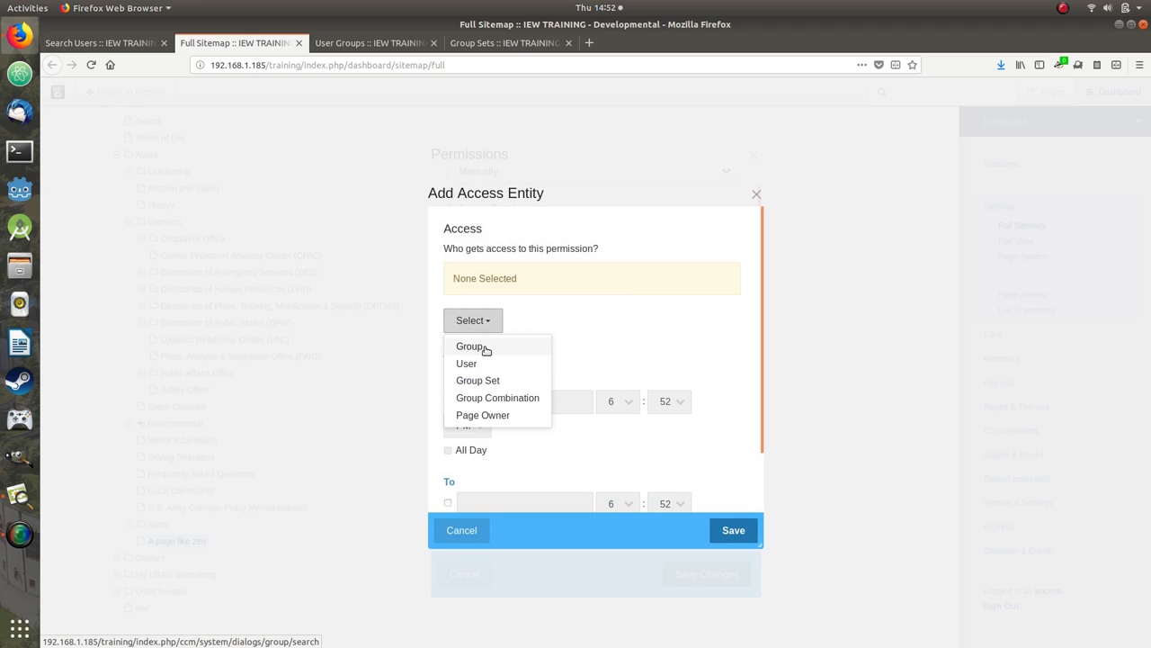
left_click(486, 348)
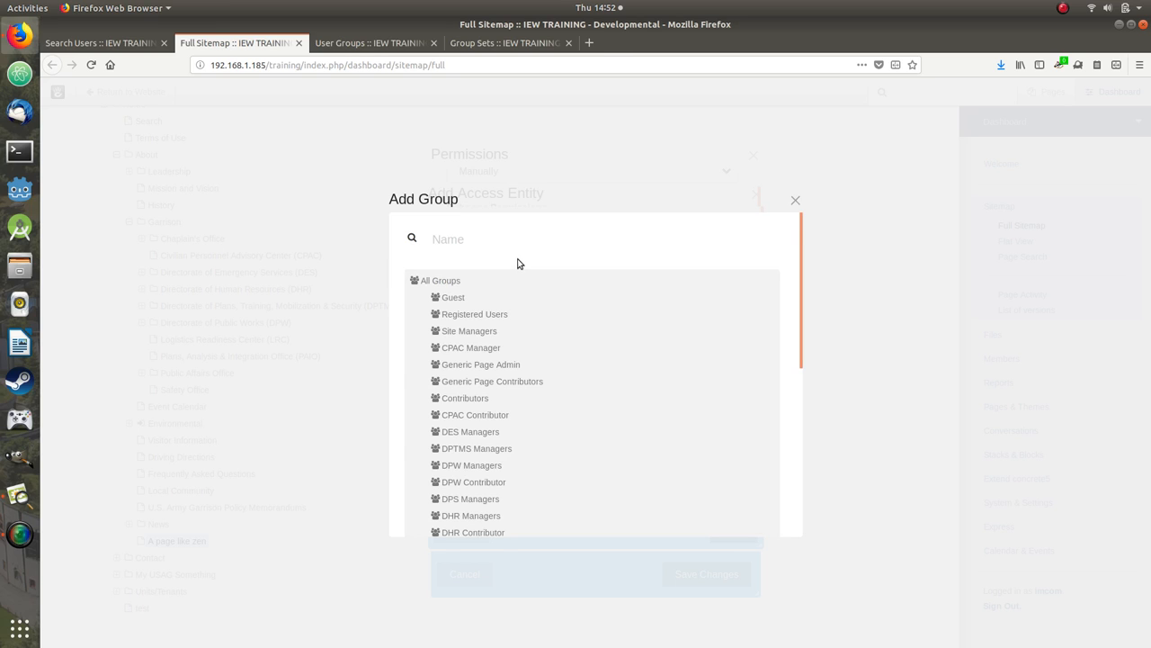
left_click(459, 298)
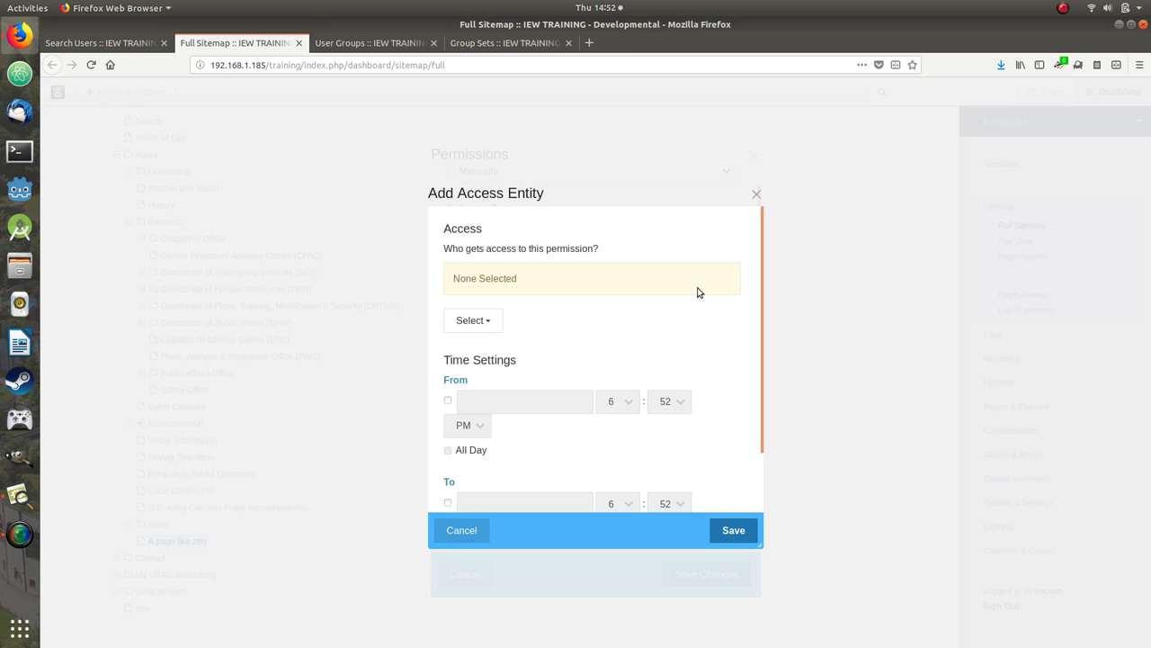
left_click(730, 531)
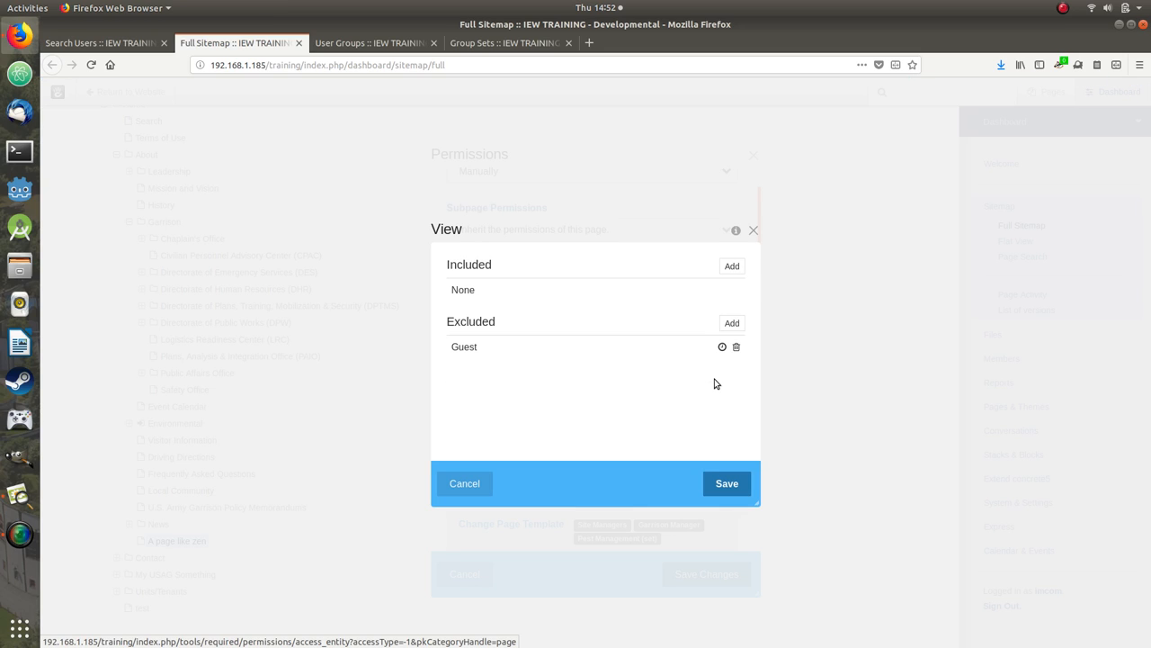
left_click(735, 489)
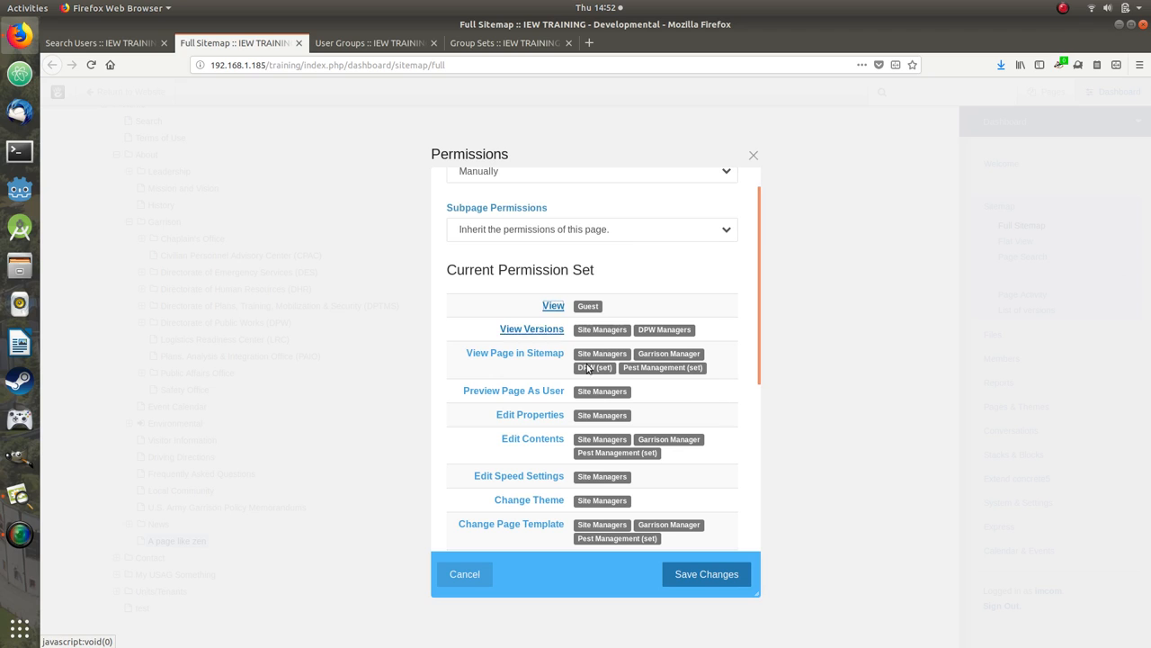
- Review the groups and group sets assigned to each permission in the page's current permission set
scroll(709, 480, "down", 1)
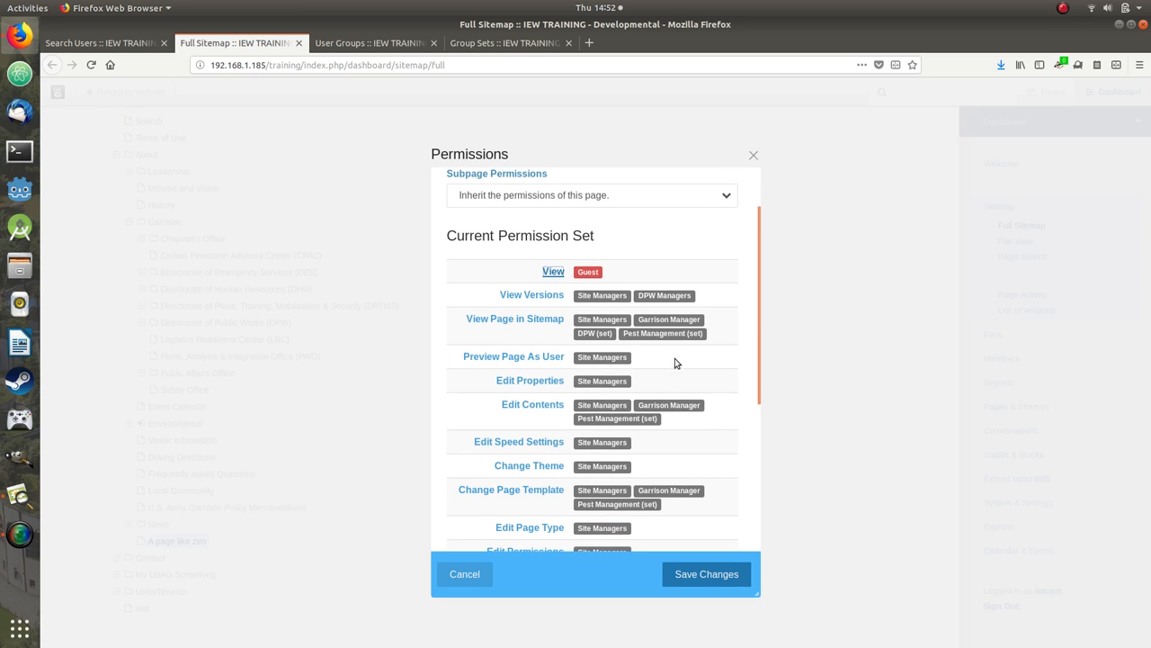
scroll(684, 422, "down", 1)
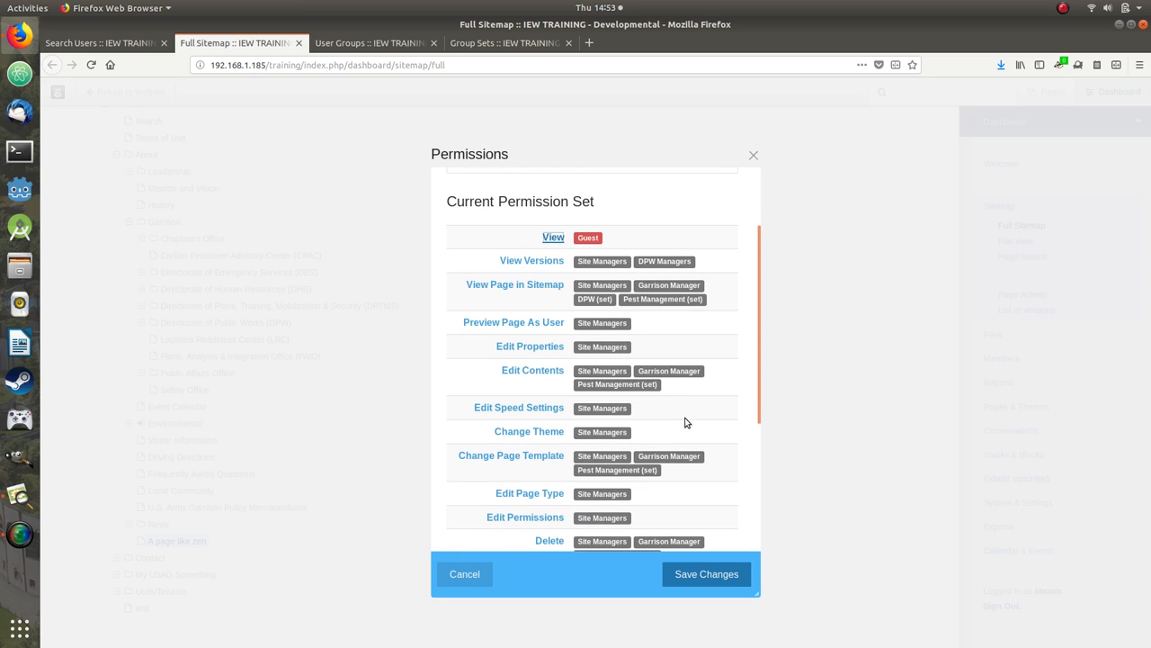
scroll(684, 422, "down", 1)
scroll(684, 421, "up", 2)
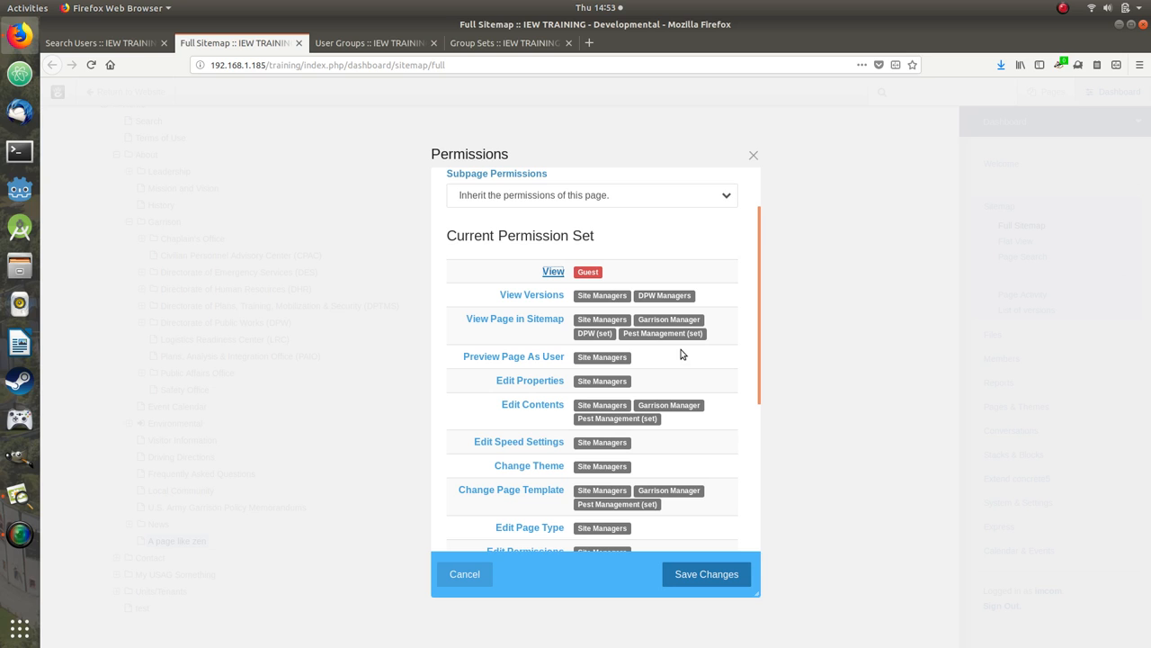
scroll(681, 354, "down", 3)
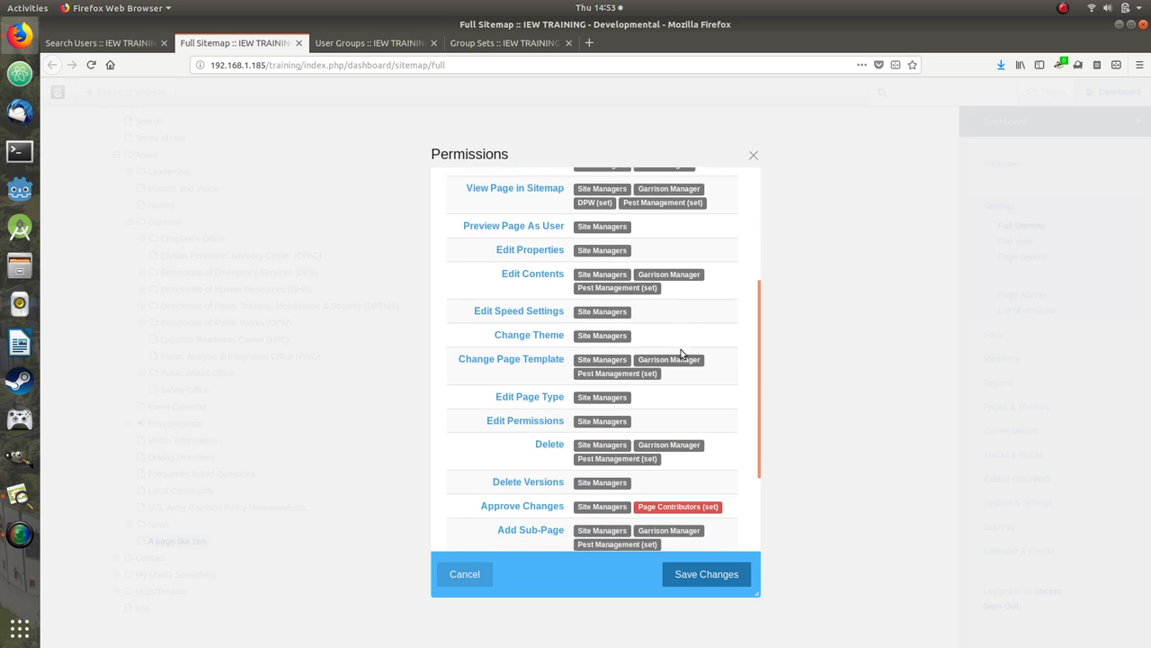
scroll(683, 353, "up", 2)
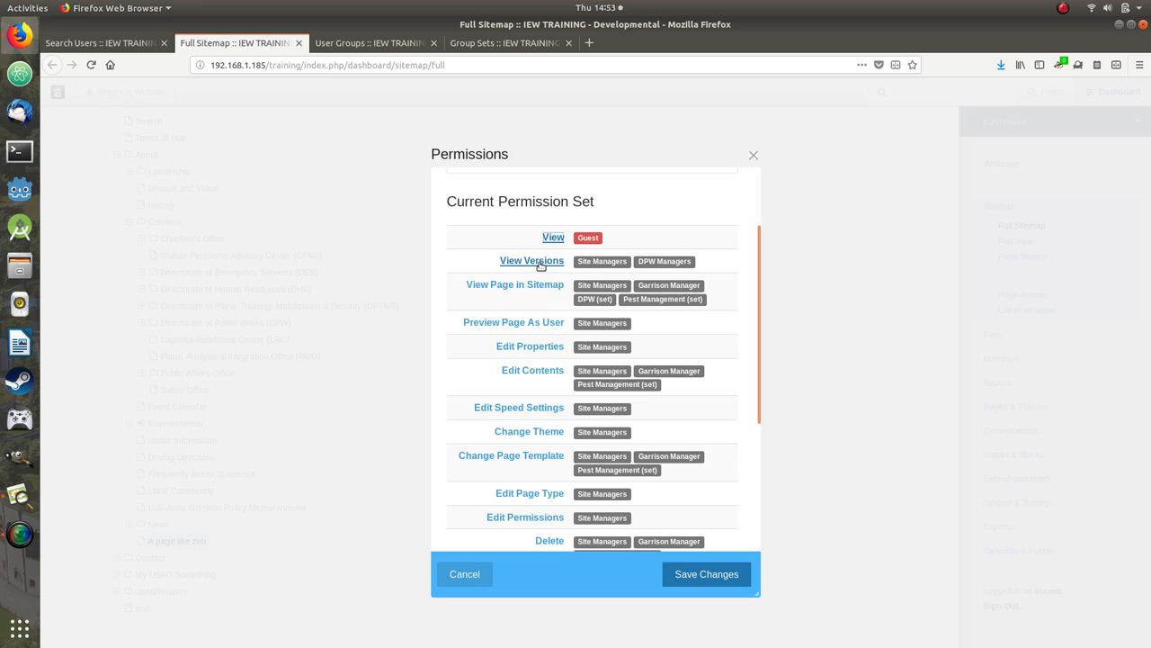
- Add an individual user to the included access list of View Page in Sitemap and save the permission
left_click(548, 286)
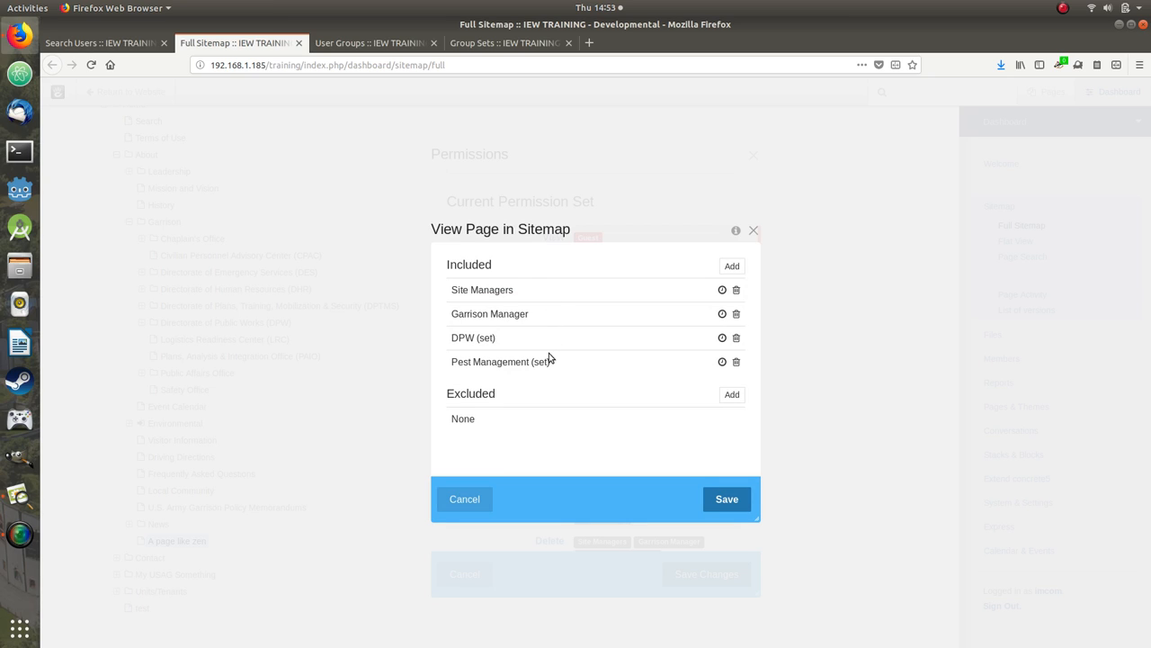
left_click(732, 267)
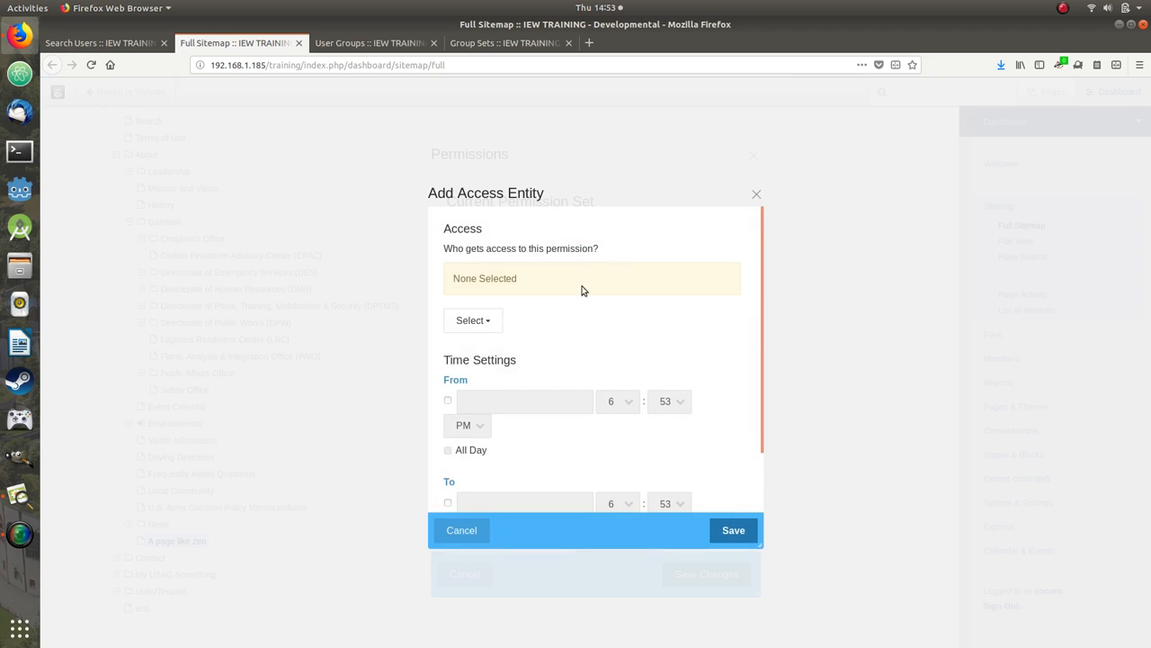
left_click(493, 324)
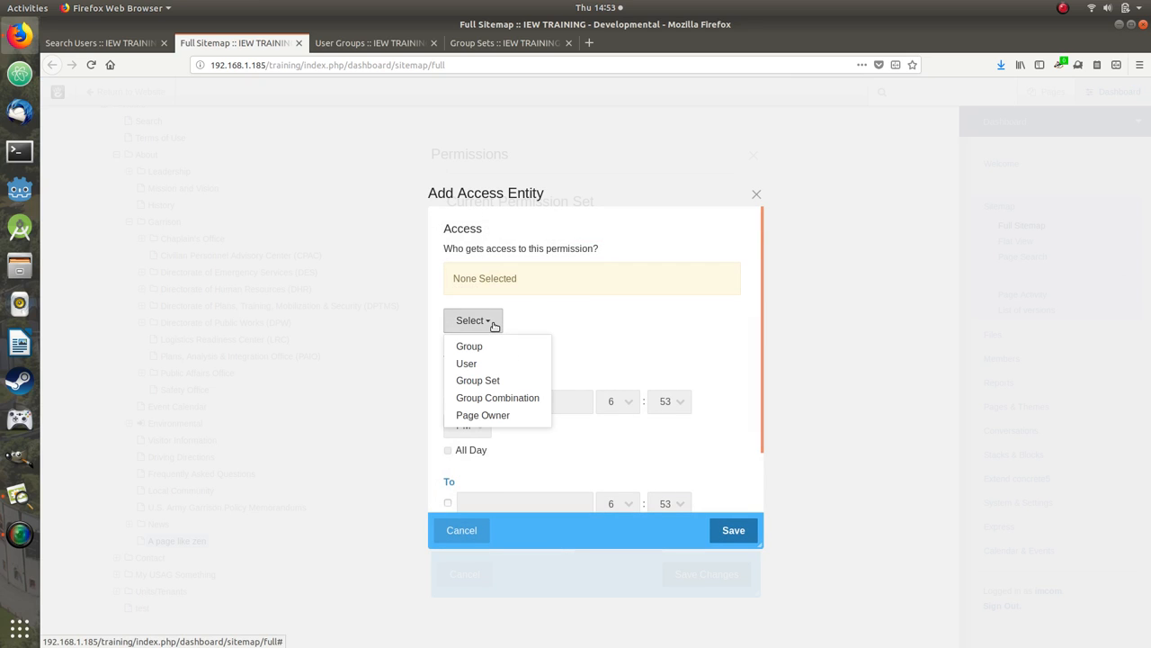
left_click(477, 365)
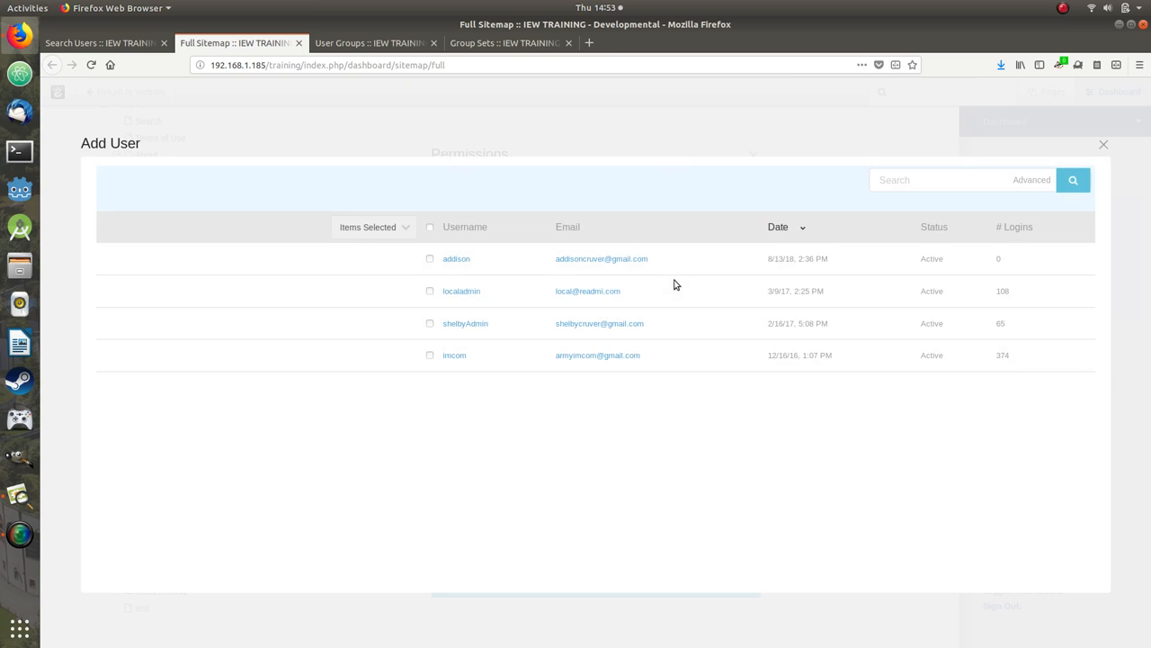
left_click(455, 259)
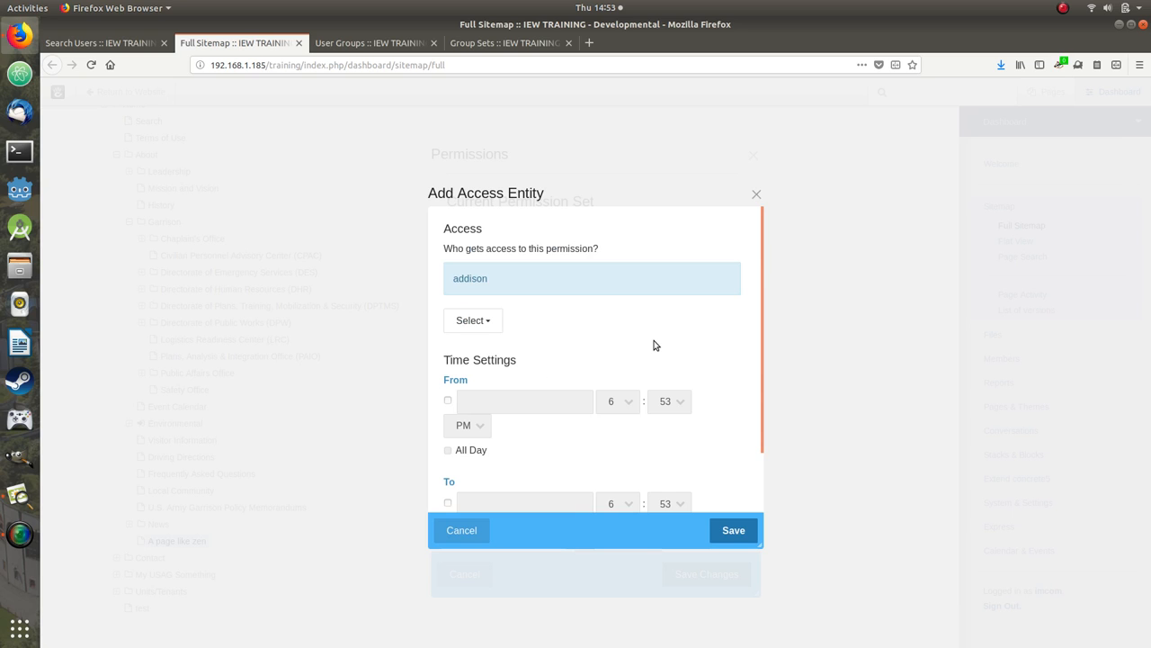
left_click(742, 538)
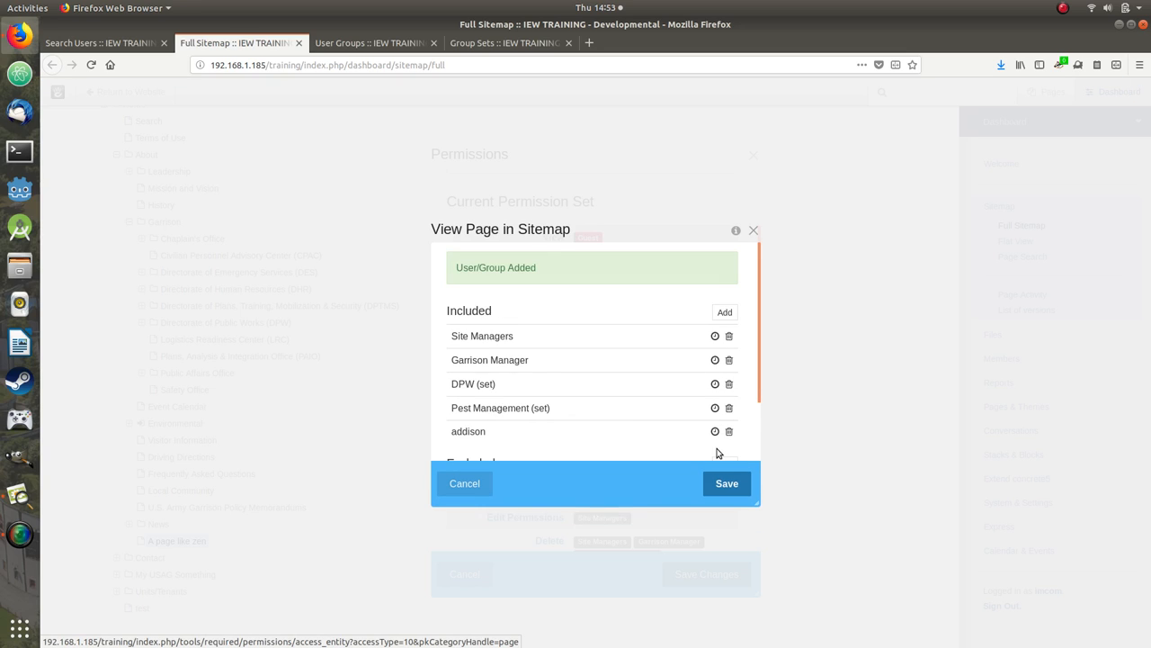
left_click(721, 484)
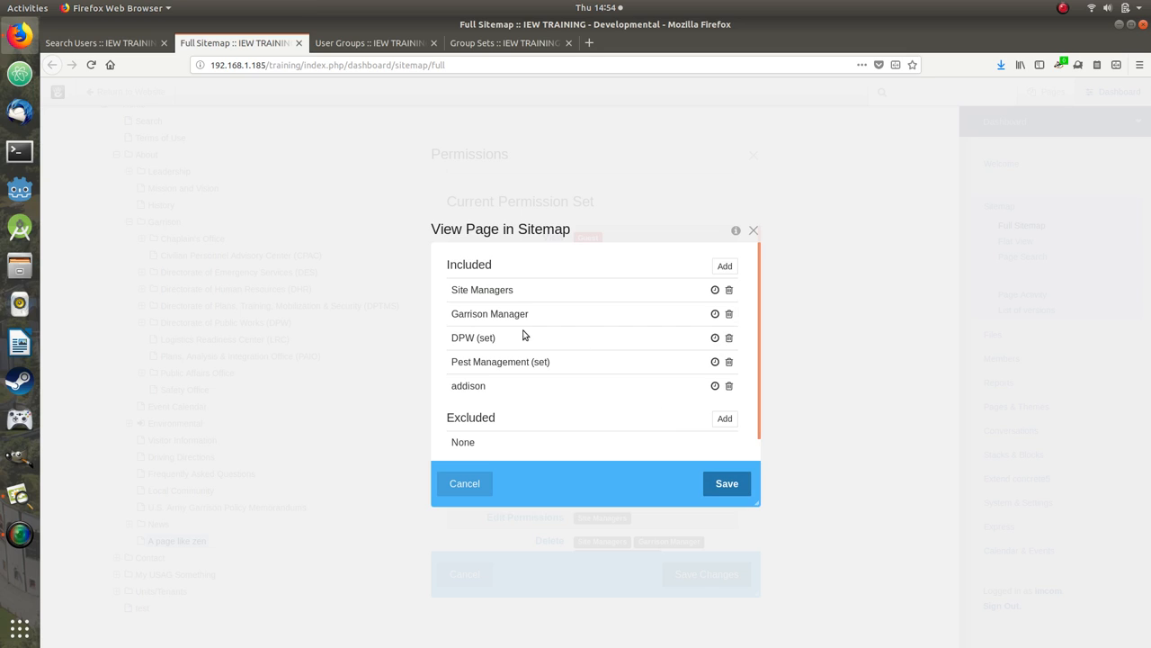
- Remove DPW (set) from the included list of View Page in Sitemap and check the time settings for Site Managers
left_click(729, 342)
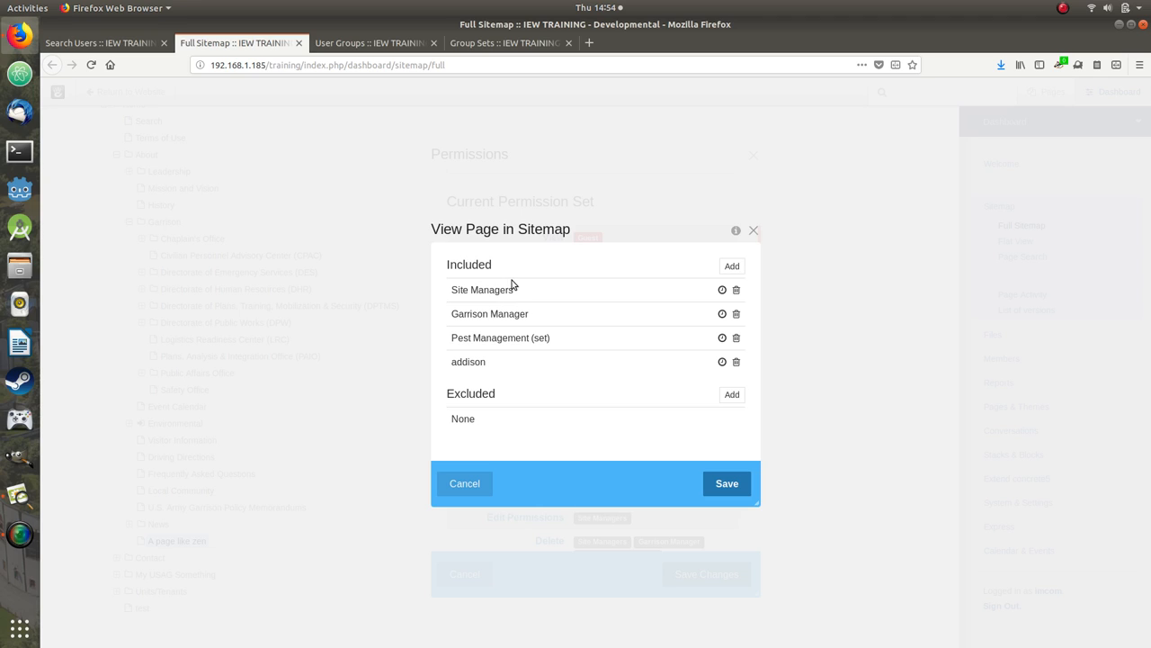
left_click(723, 289)
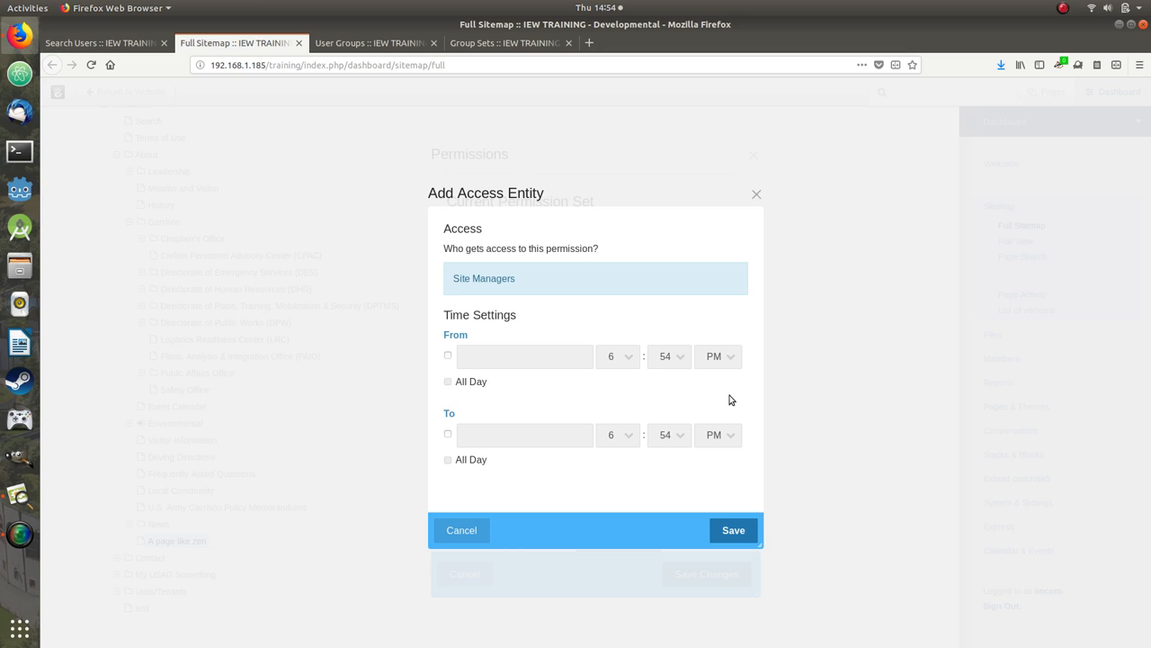
left_click(756, 196)
- Enable a start date for the individual user's access and set it to 10/11/18
left_click(448, 356)
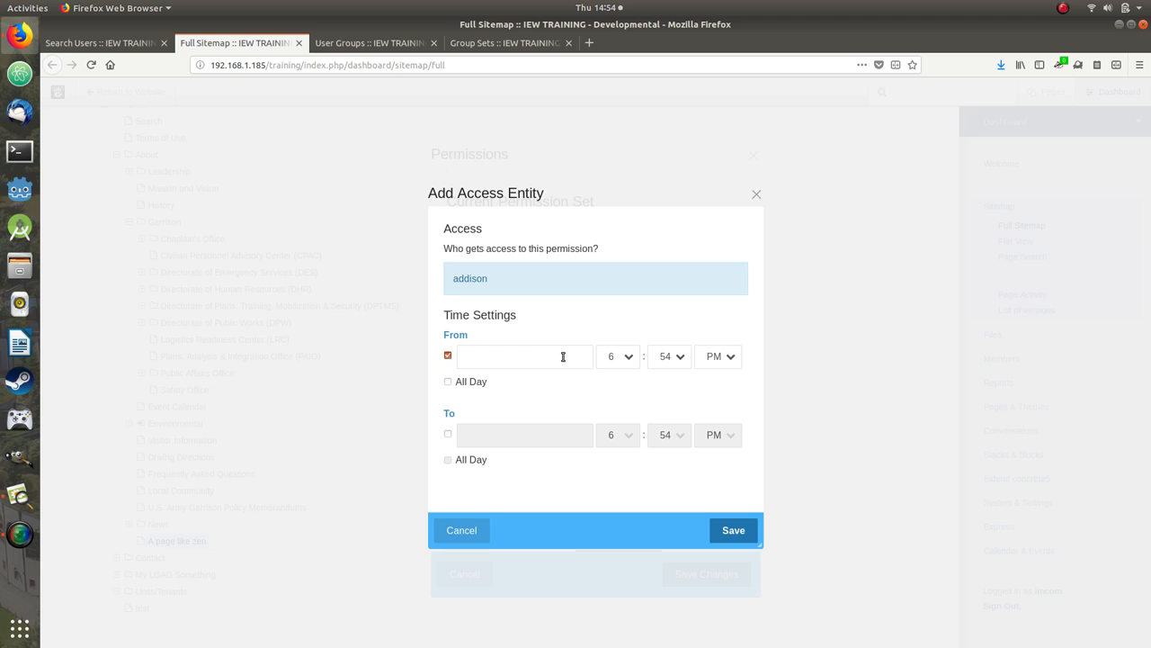
left_click(493, 359)
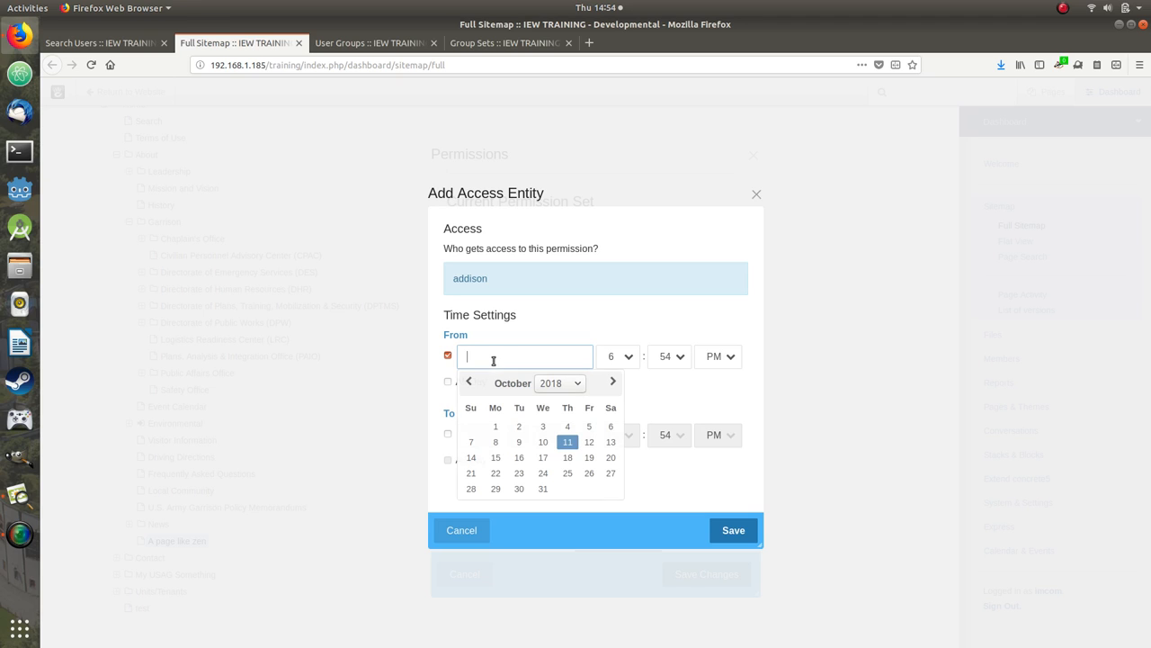
left_click(567, 442)
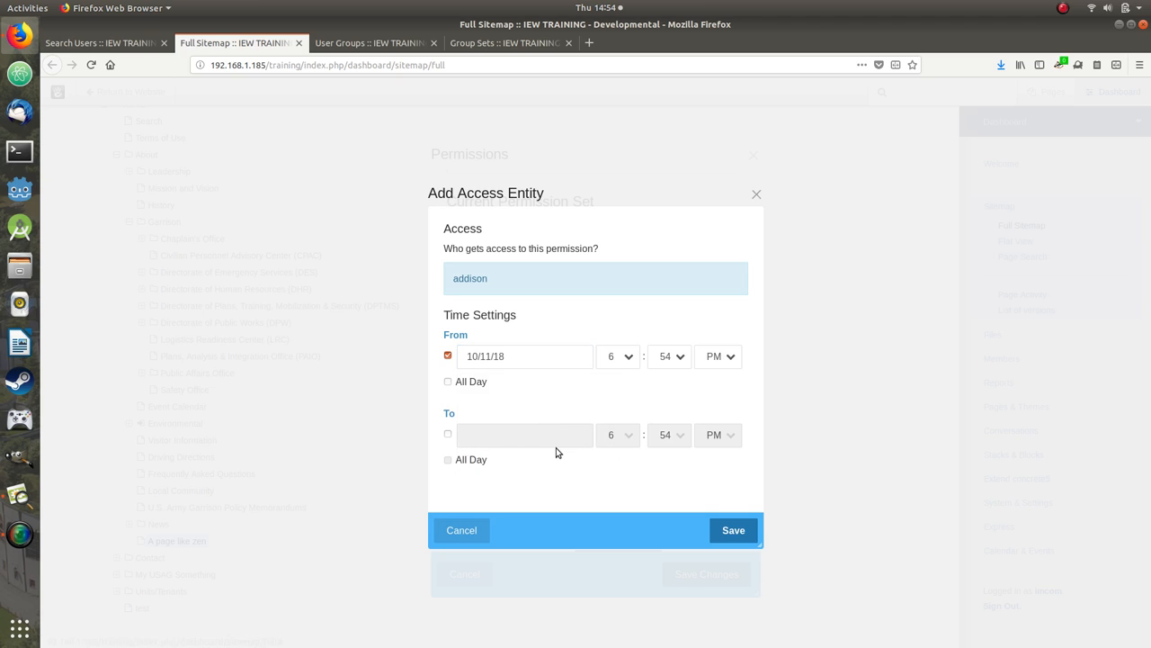
- Enable an end date for the individual user's access and set it to 10/25/19
left_click(449, 436)
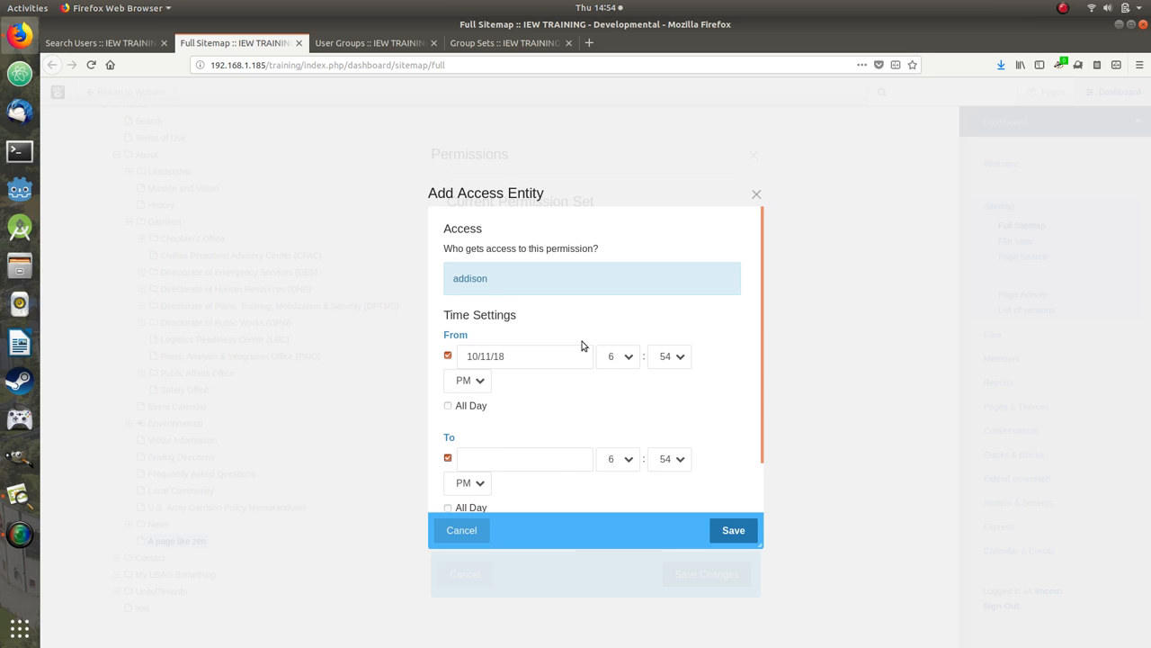
left_click(557, 460)
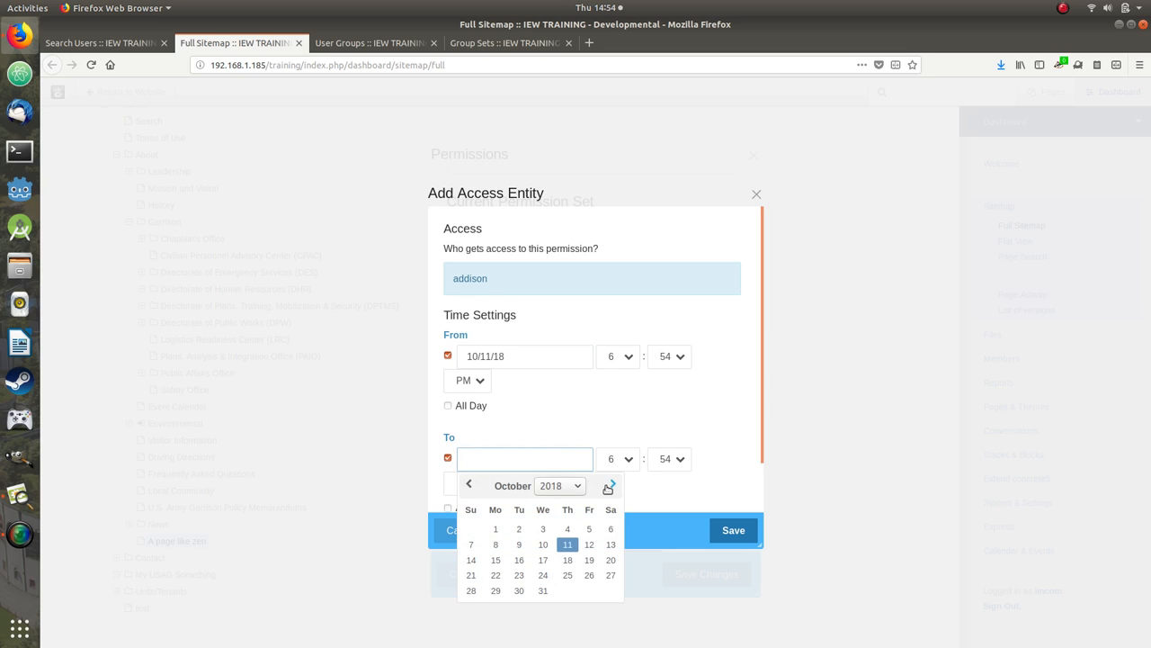
left_click(610, 486)
left_click(610, 487)
left_click(609, 487)
left_click(609, 487)
left_click(610, 487)
left_click(610, 487)
left_click(609, 487)
left_click(610, 487)
left_click(610, 486)
left_click(610, 486)
left_click(610, 487)
left_click(610, 486)
left_click(589, 575)
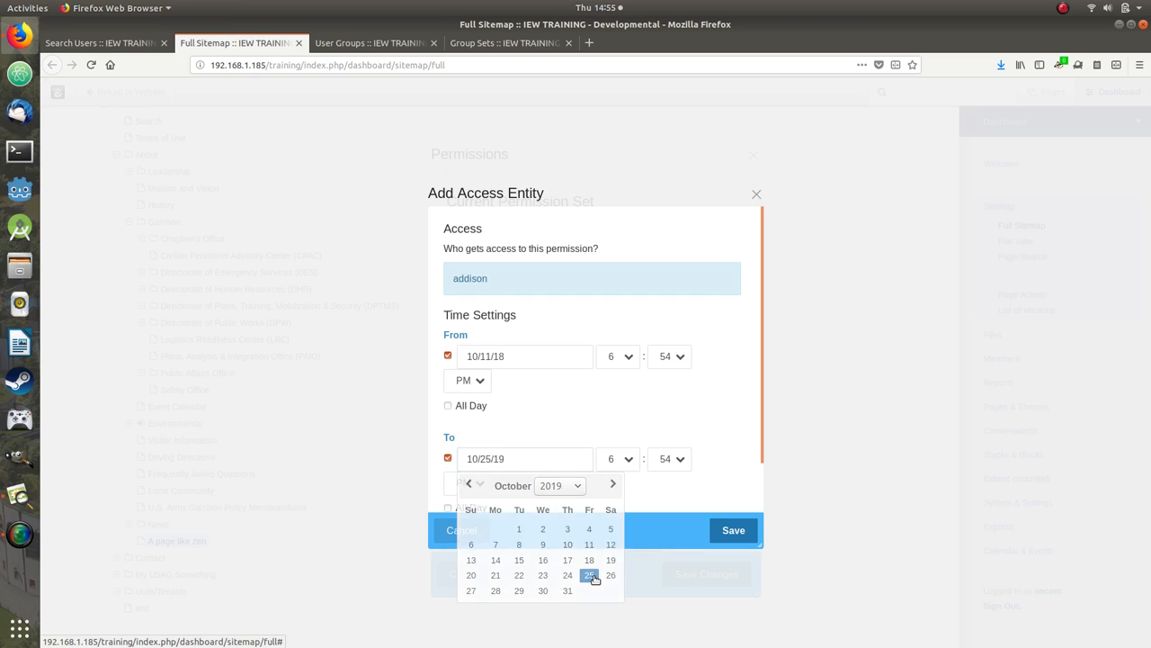
left_click(628, 359)
left_click(674, 426)
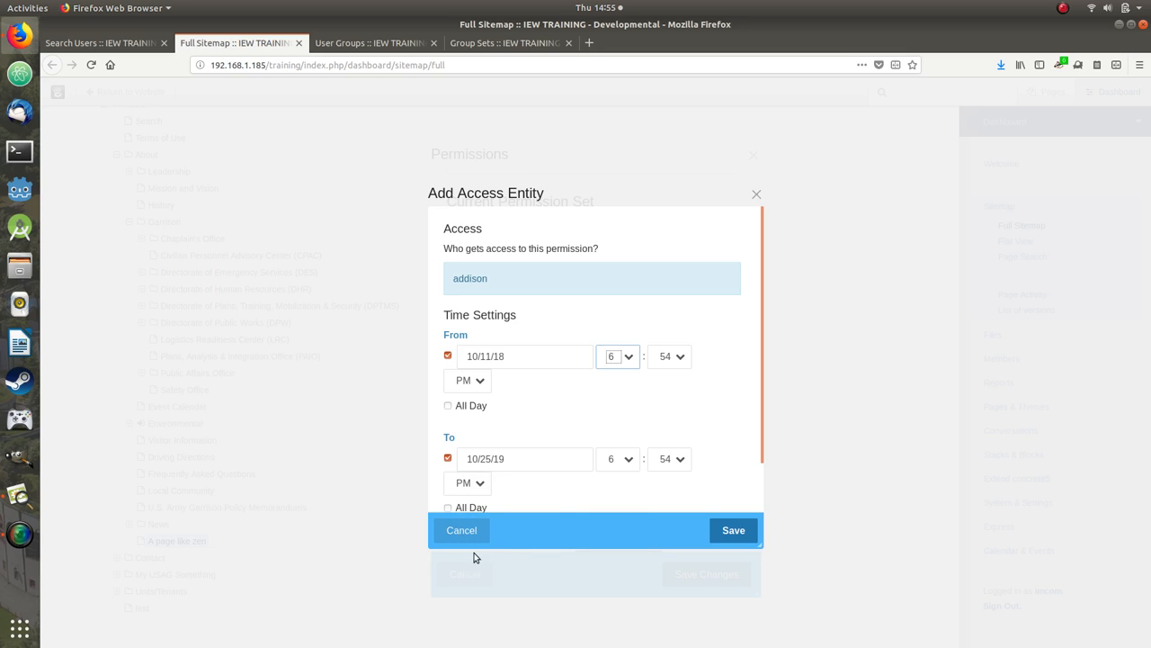
- Enable repeating for the user's timed access and set its start date to 10/8/18
scroll(648, 424, "down", 1)
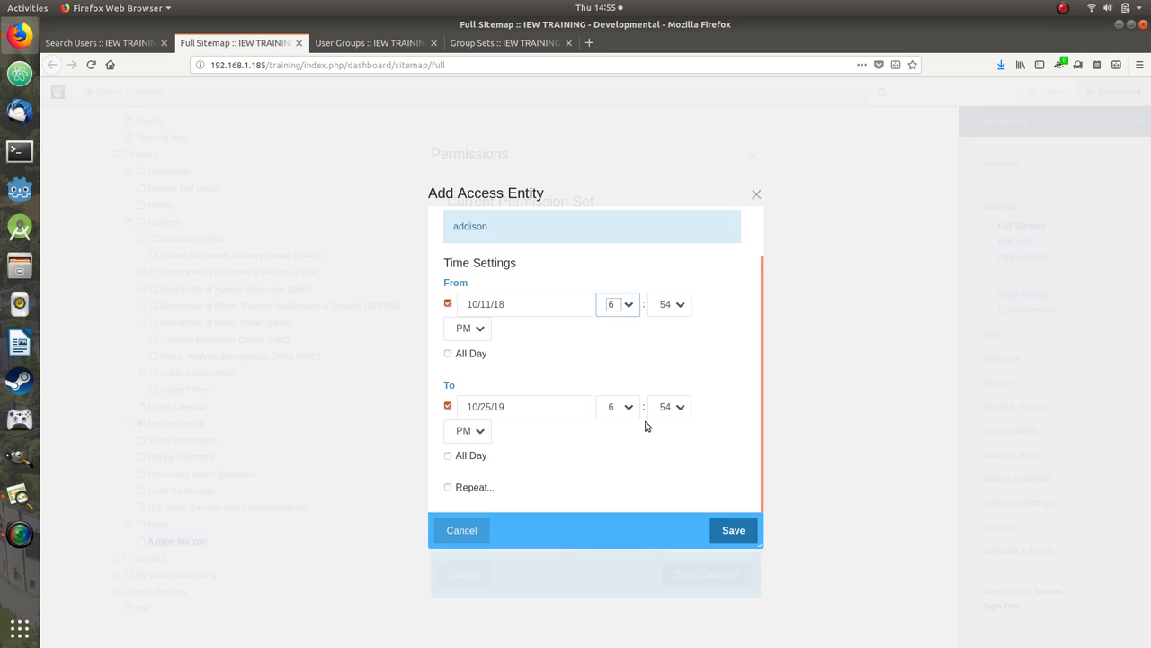
left_click(449, 487)
left_click(550, 409)
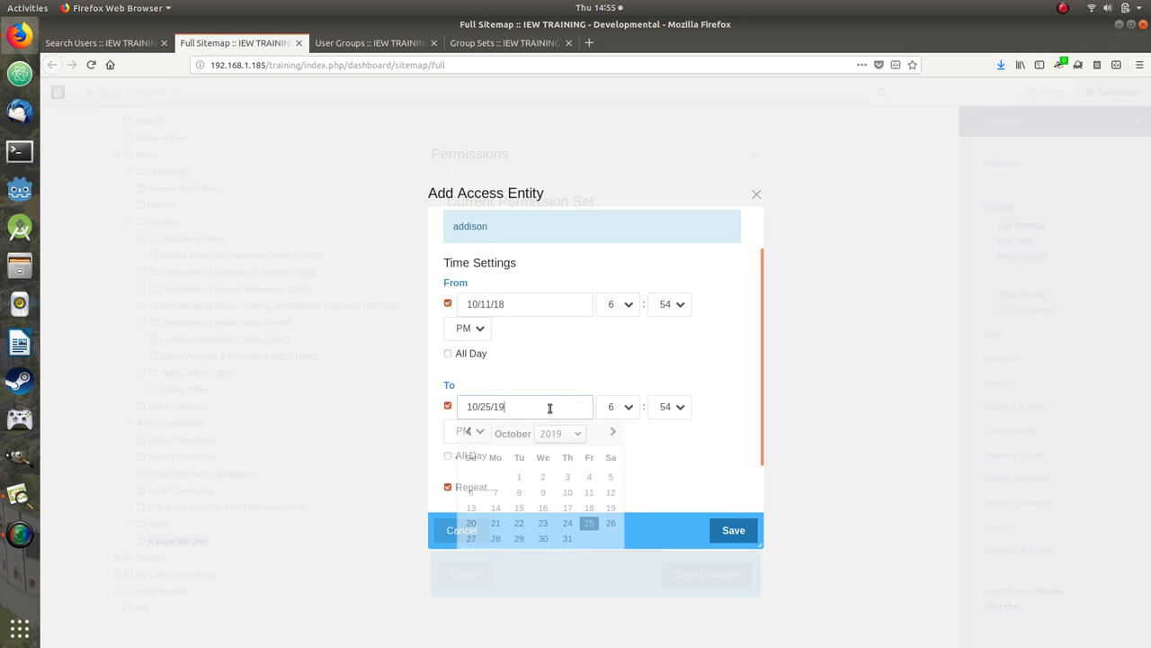
left_click(552, 305)
left_click(469, 331)
left_click(469, 331)
left_click(470, 331)
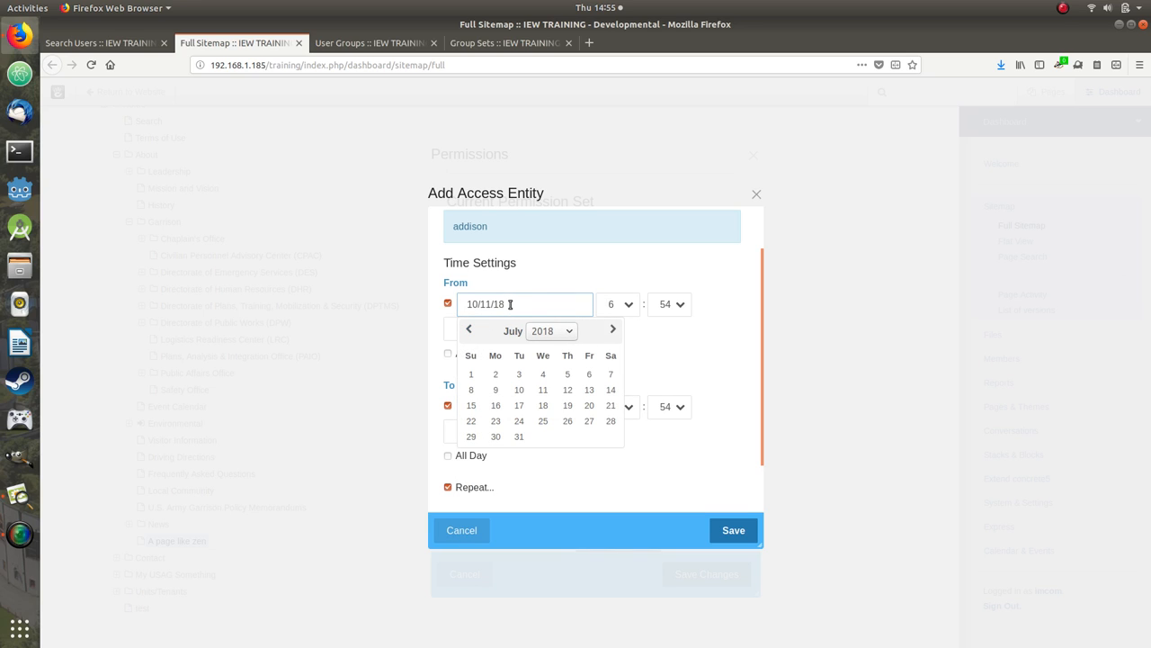
left_click(614, 331)
left_click(614, 331)
left_click(615, 331)
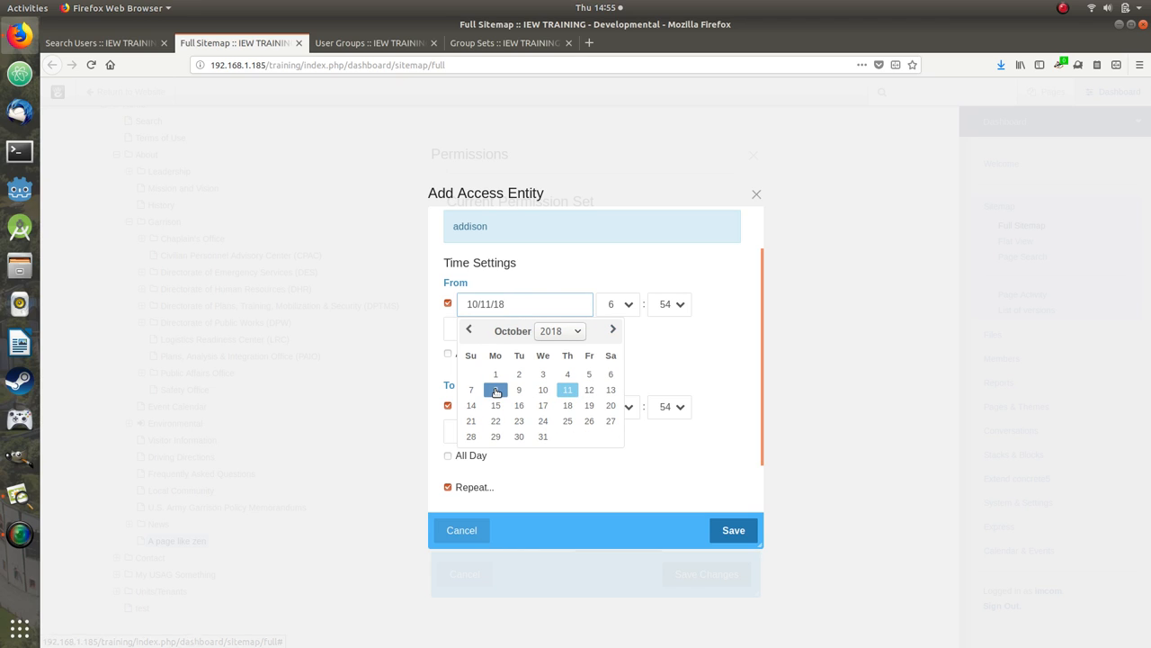
left_click(494, 390)
- Set the end date of the user's timed access to 10/11/19
left_click(554, 406)
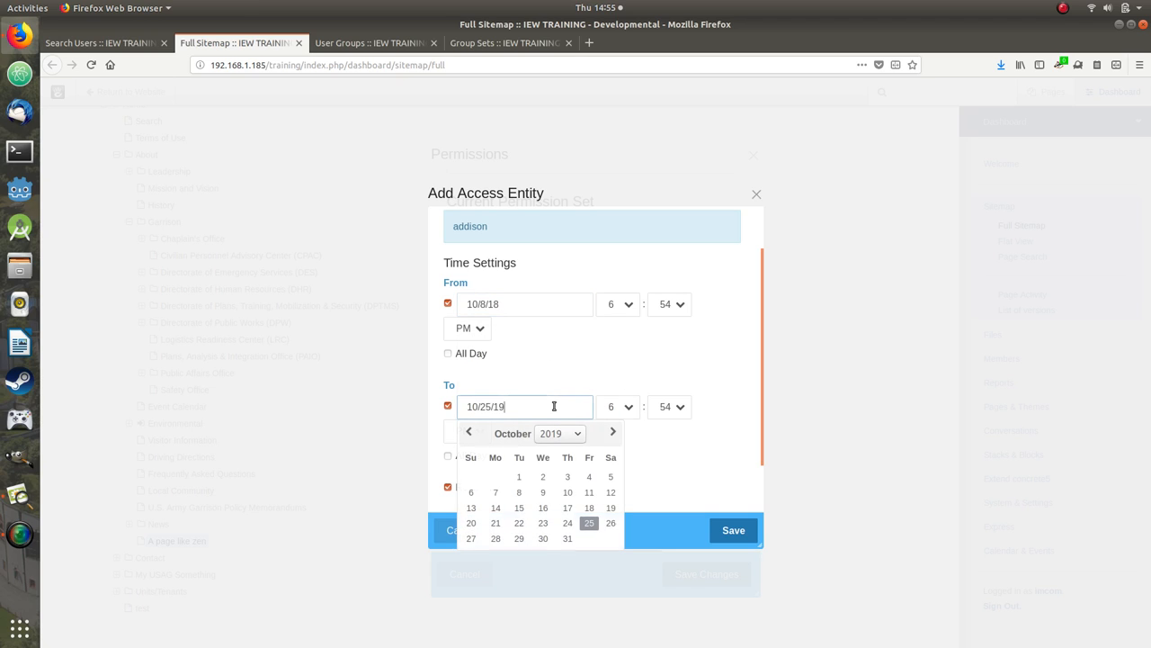
left_click(591, 492)
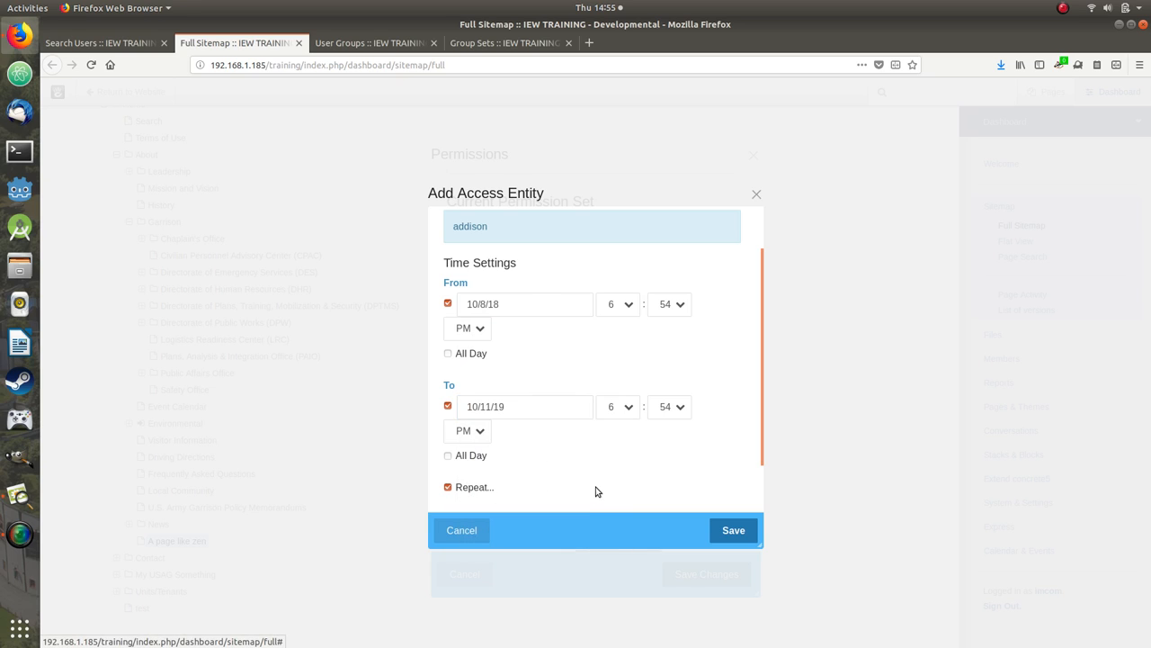
left_click(531, 302)
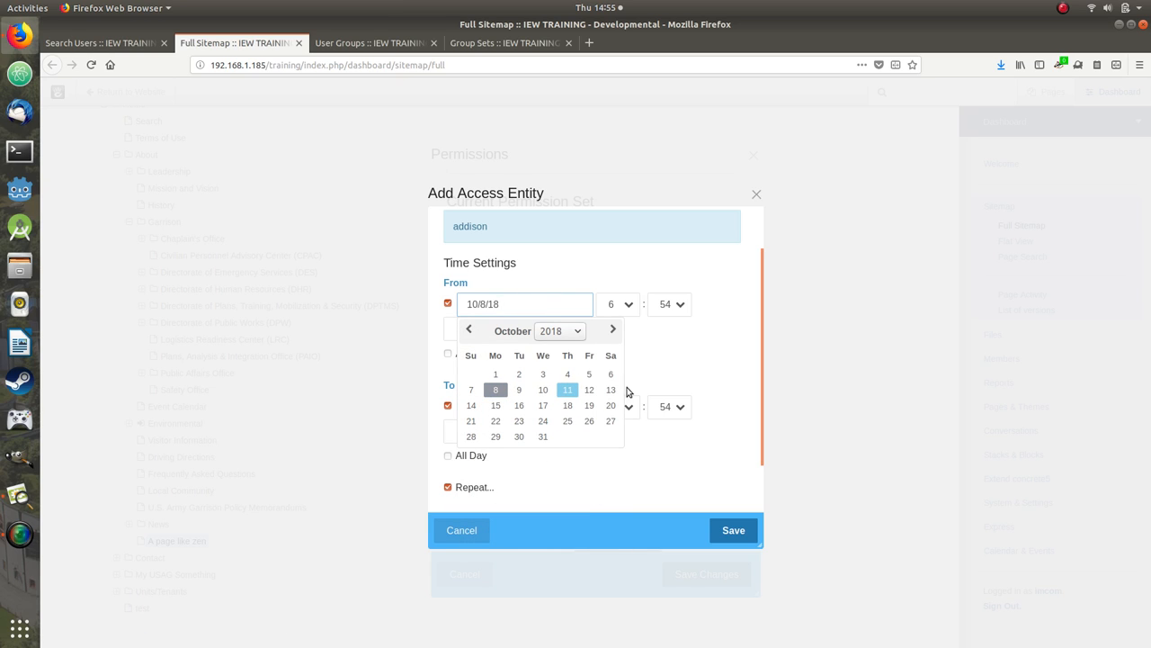
left_click(643, 380)
left_click(585, 402)
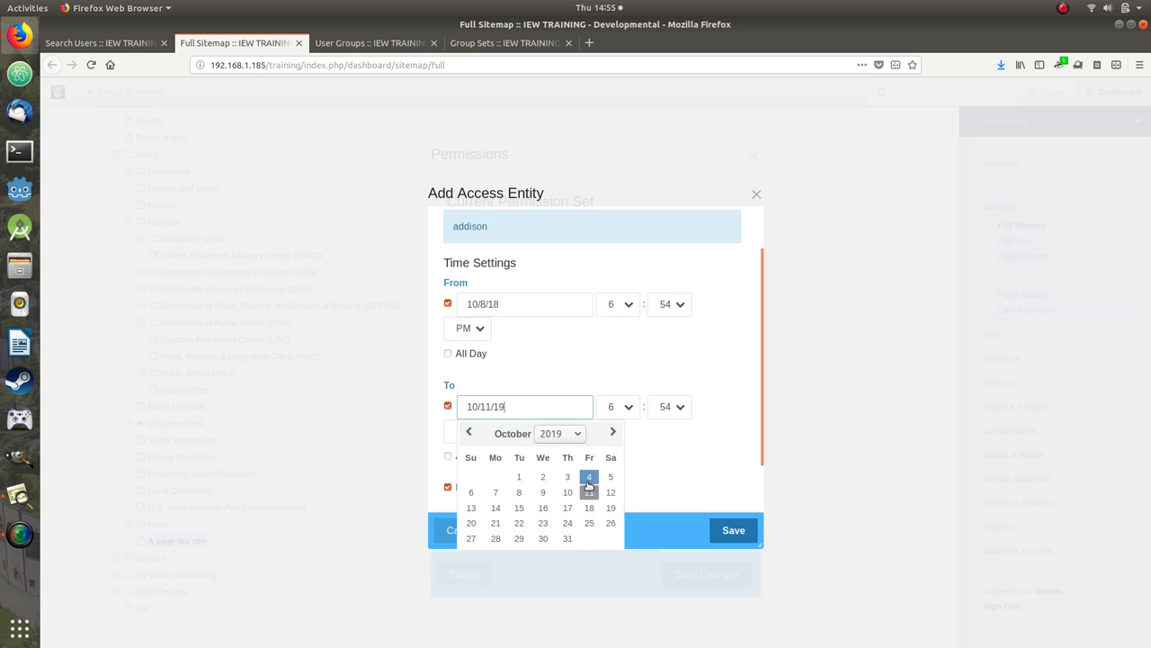
left_click(603, 423)
- Set the start time of the user's timed access to 7:30
left_click(632, 310)
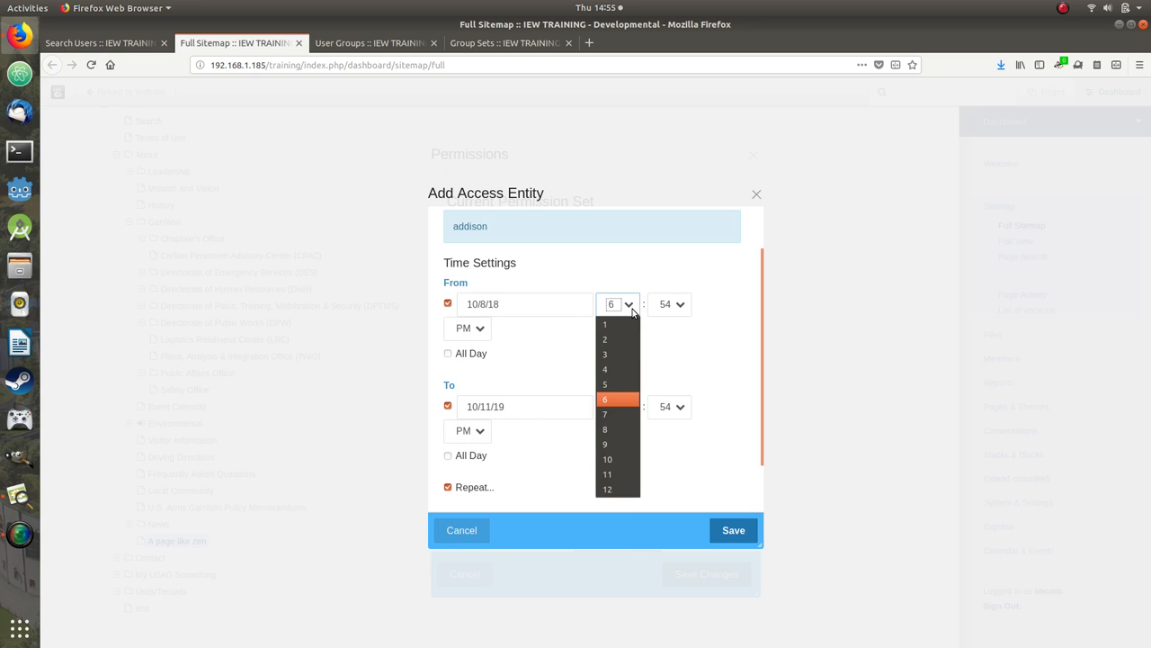
left_click(617, 414)
left_click(671, 304)
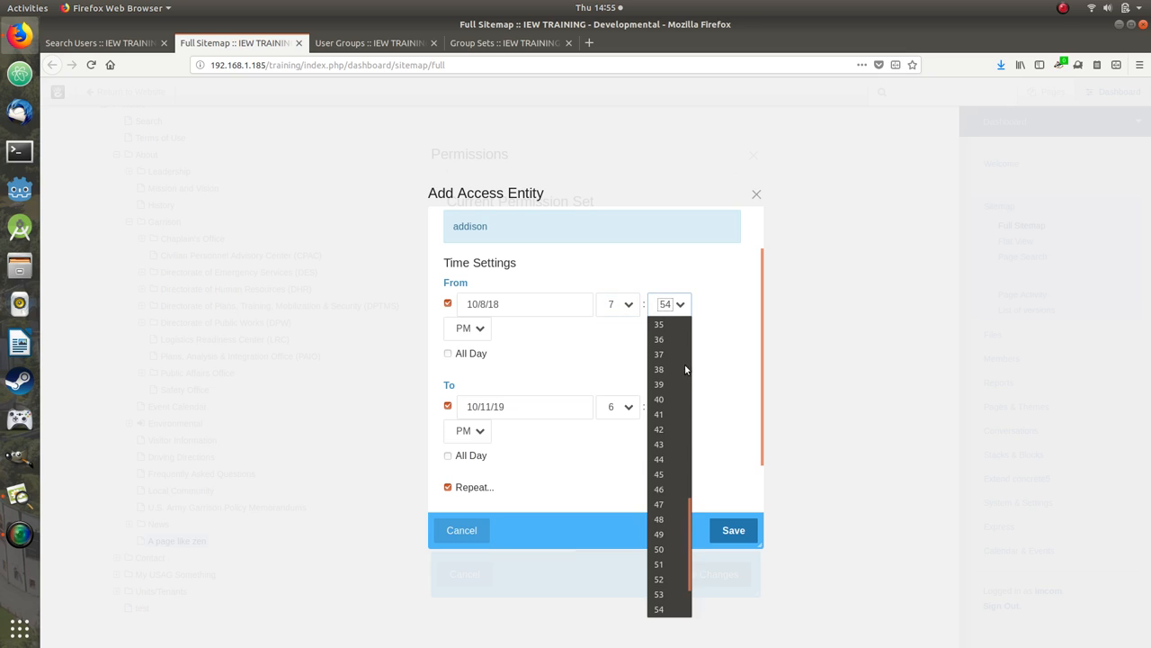
scroll(676, 360, "up", 3)
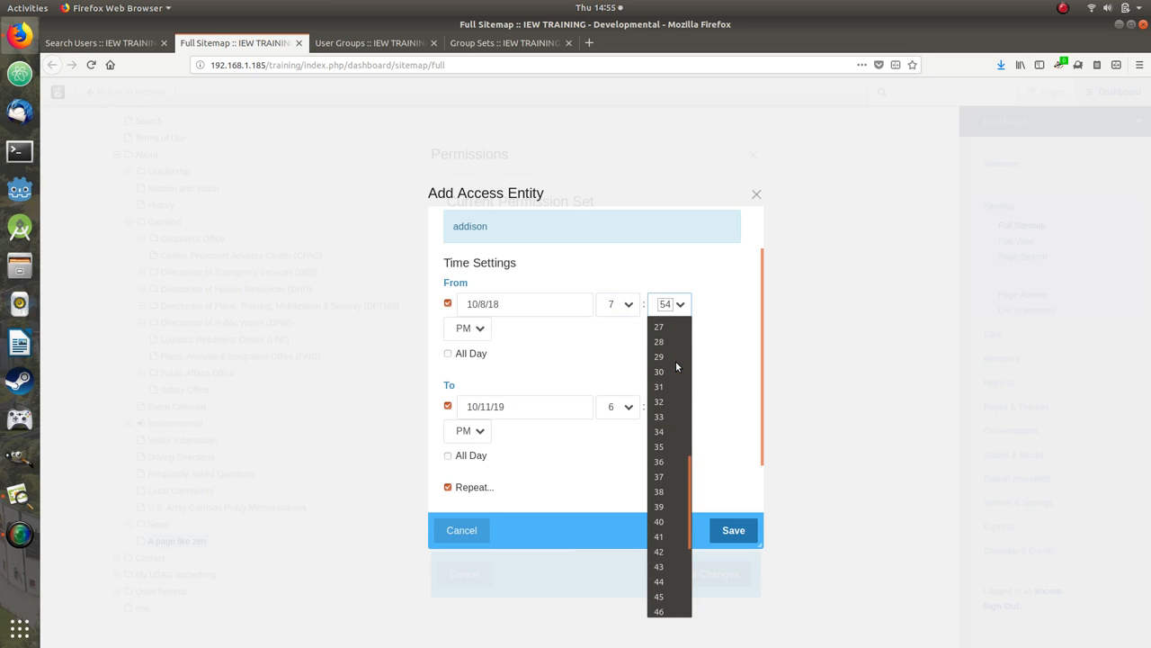
left_click(677, 365)
- Set the end time of the user's timed access to 4:30
left_click(633, 406)
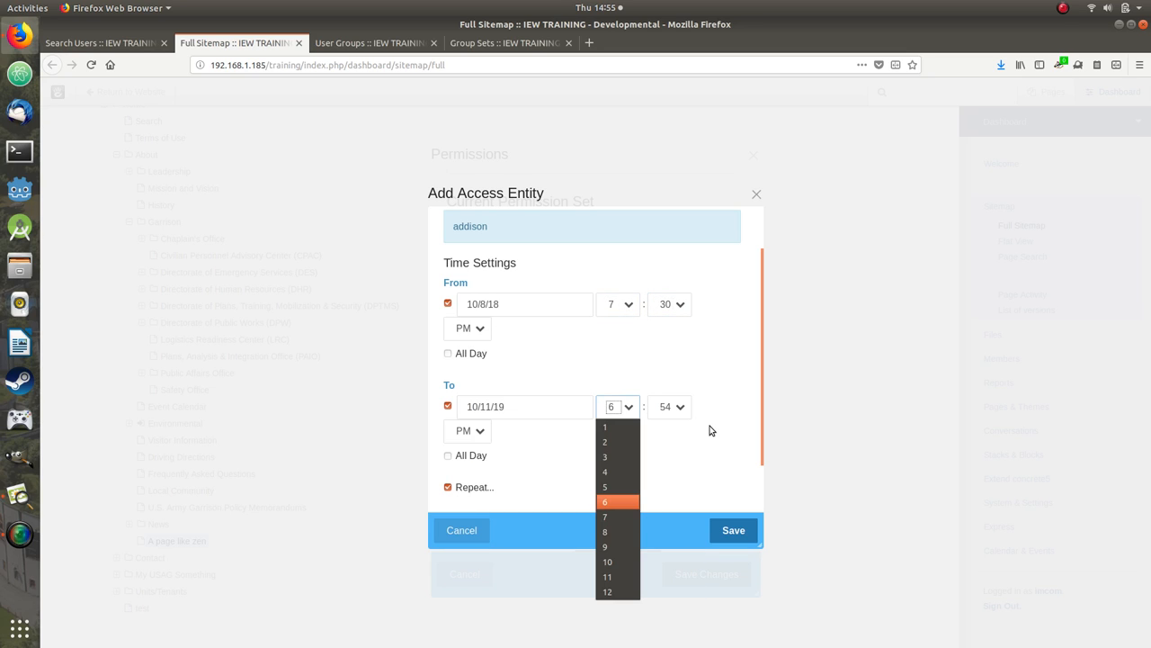
left_click(634, 472)
left_click(679, 413)
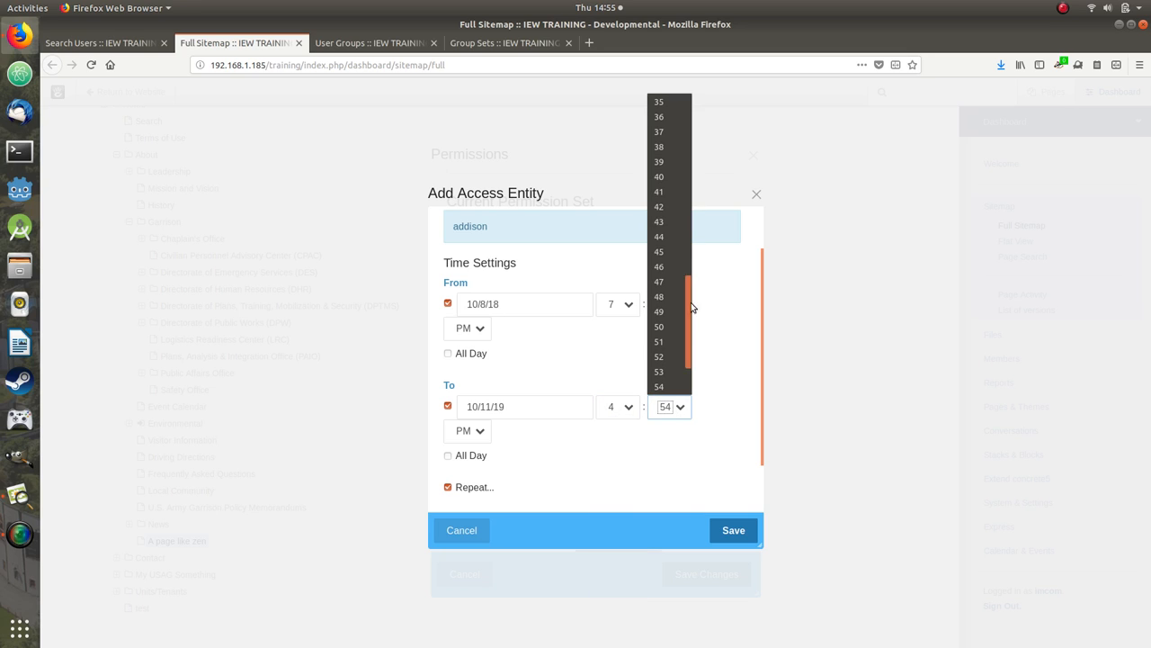
scroll(675, 184, "up", 2)
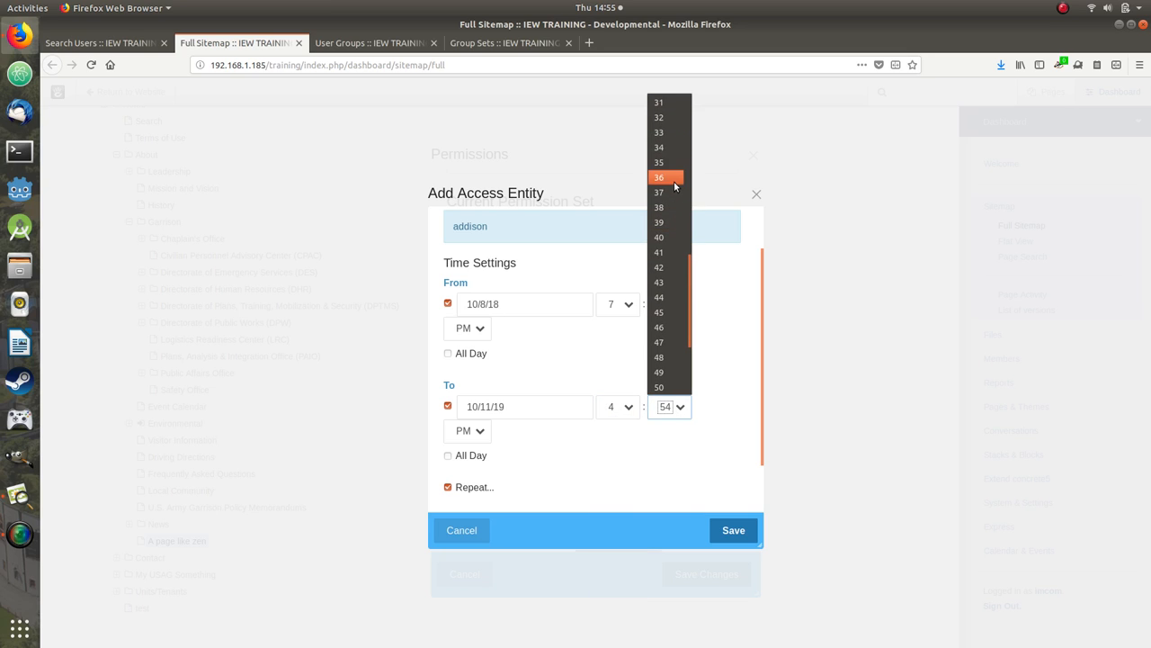
scroll(670, 144, "up", 1)
left_click(666, 122)
left_click(586, 462)
- Set the user's timed access to repeat every week
scroll(586, 462, "down", 3)
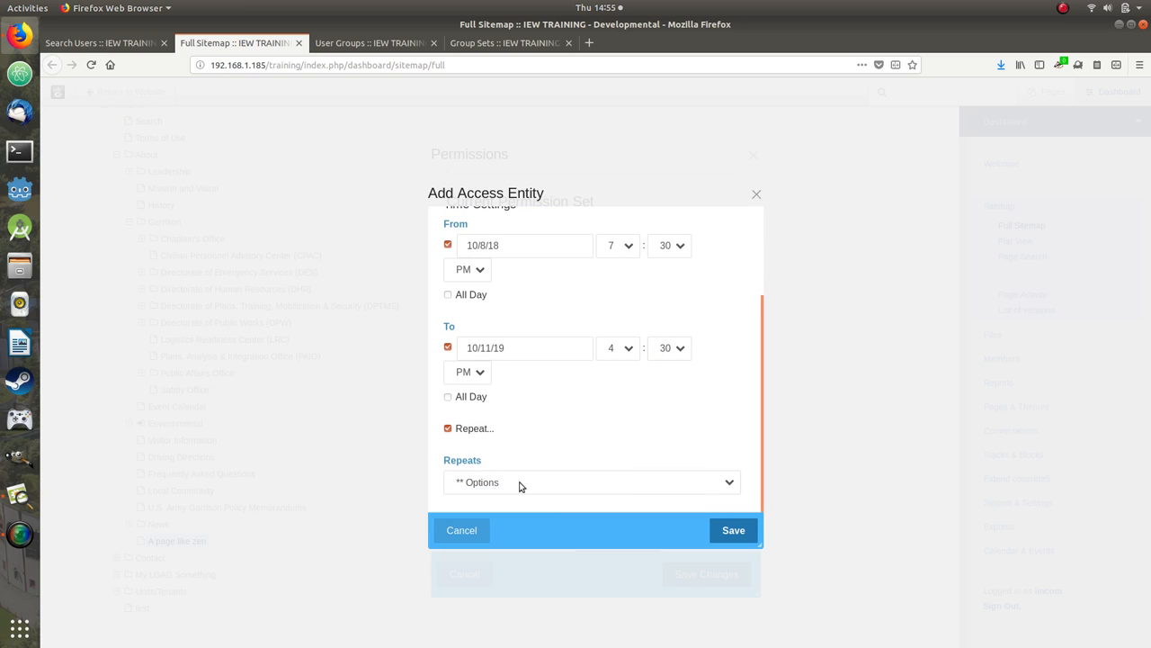
left_click(544, 474)
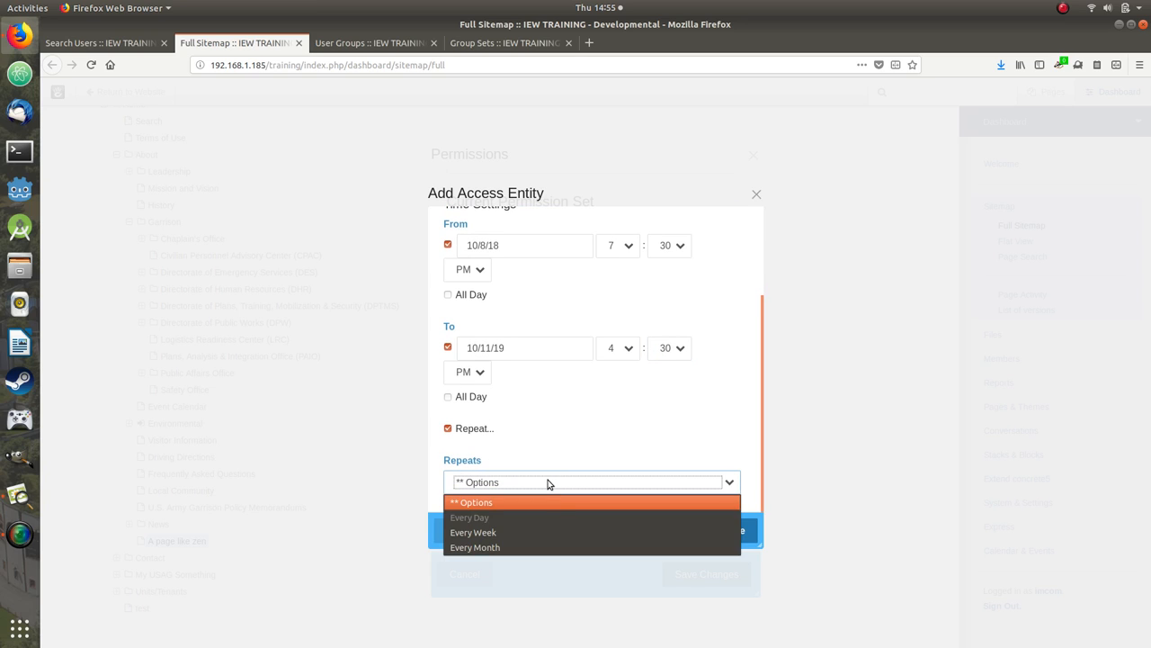
left_click(528, 531)
left_click(644, 398)
scroll(644, 397, "down", 3)
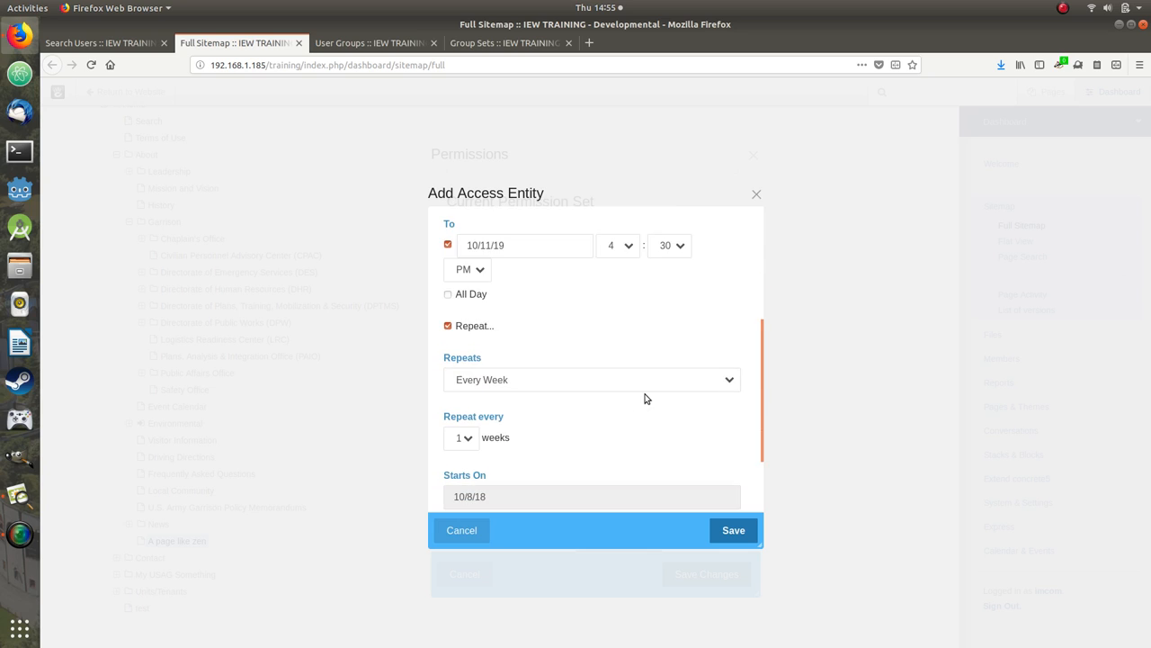
scroll(644, 398, "down", 1)
- Reselect 10/8/18 as the start date of the user's timed access
scroll(644, 397, "up", 4)
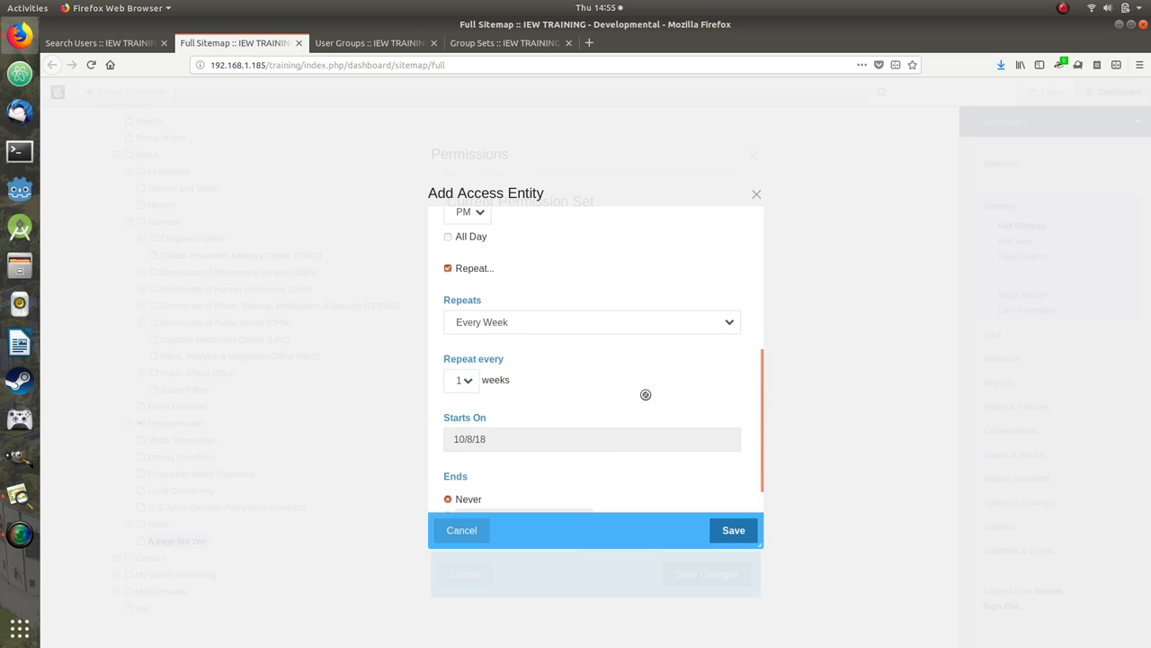
scroll(644, 398, "up", 2)
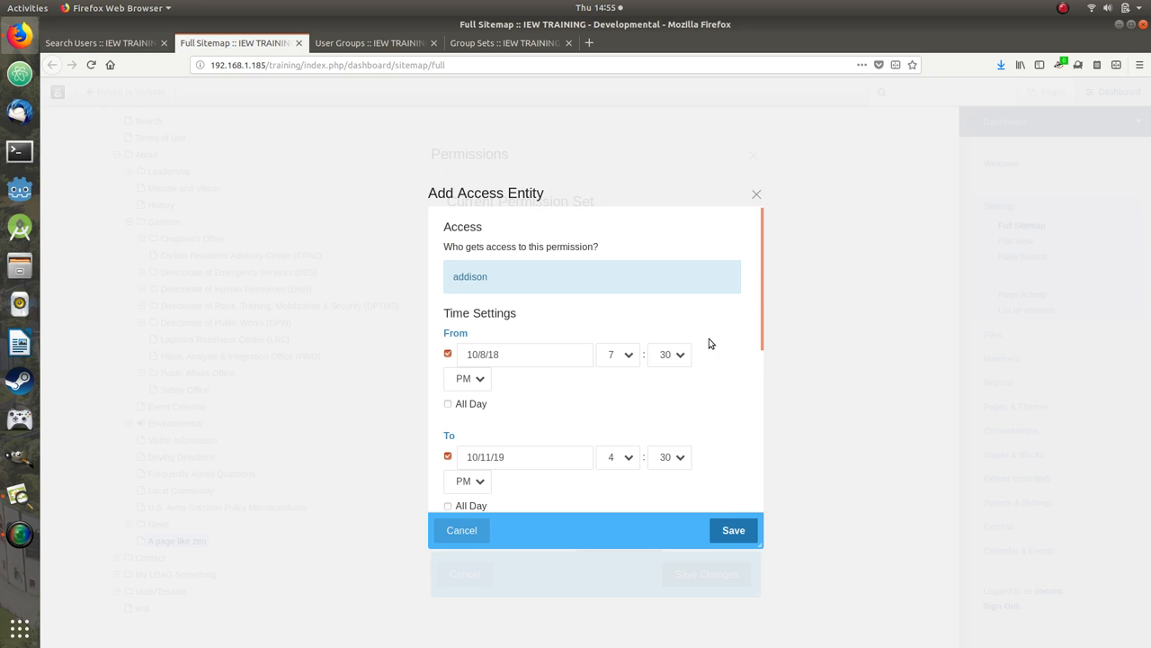
scroll(699, 346, "down", 1)
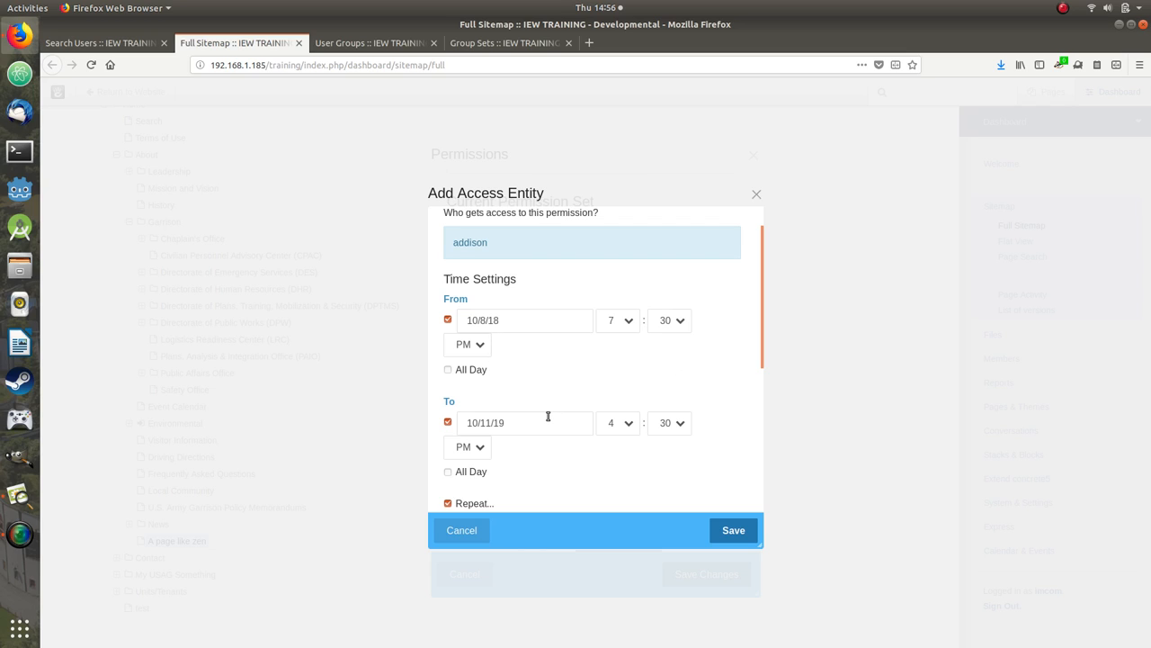
left_click(520, 320)
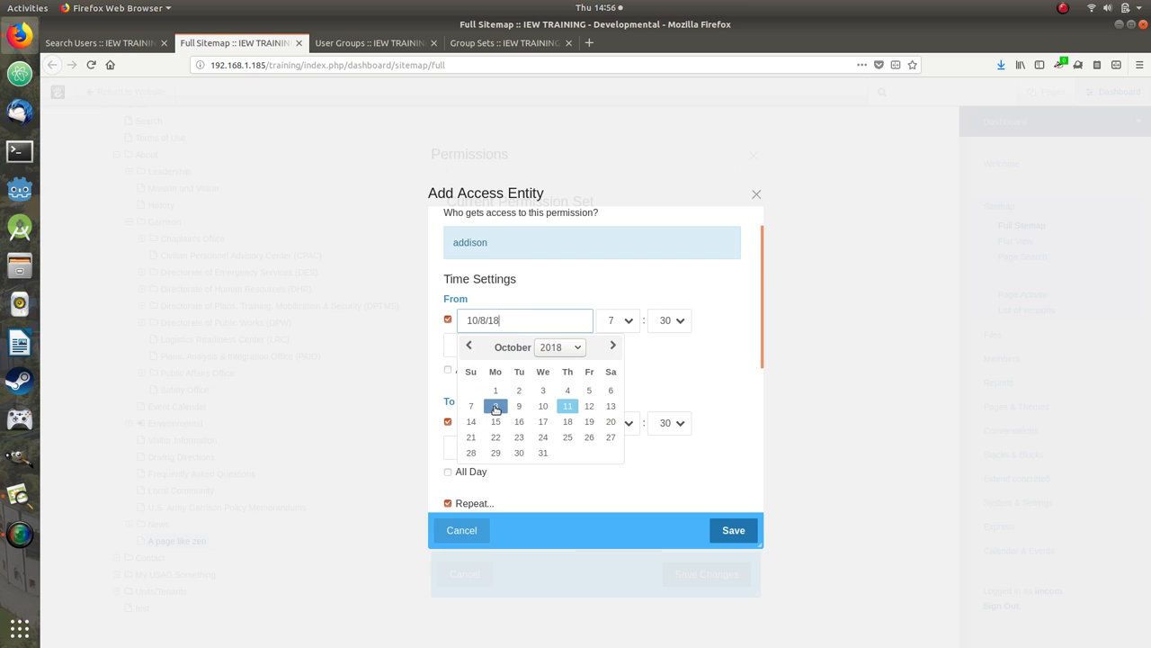
left_click(496, 405)
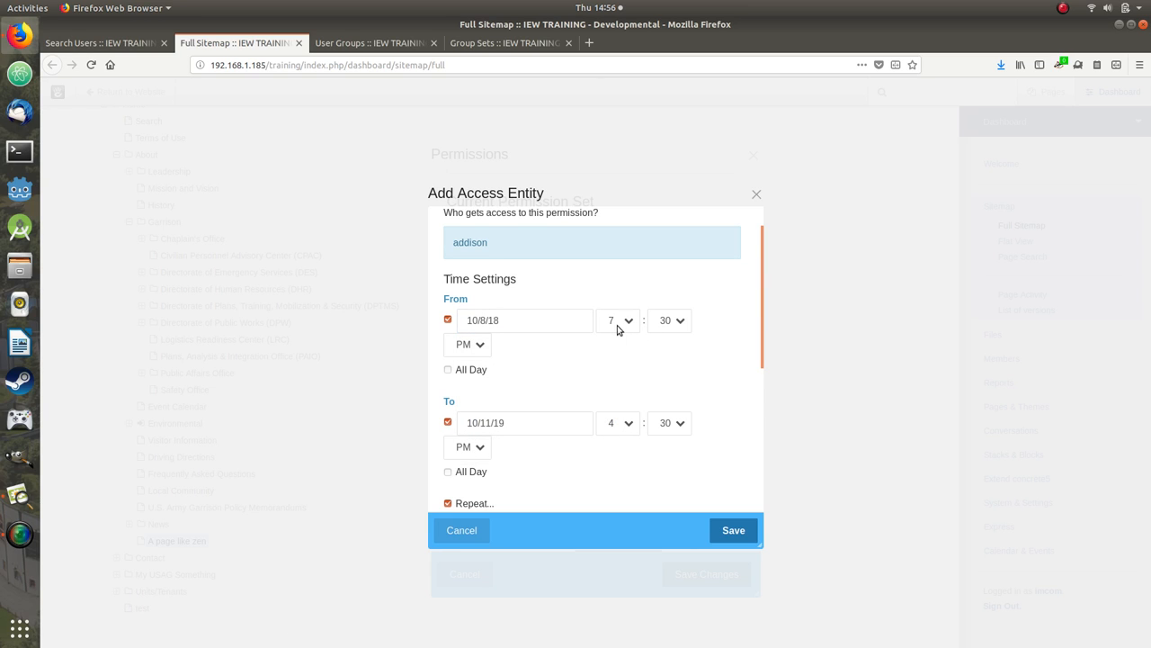
- Save the user's timed access entry and the View Page in Sitemap permission
scroll(714, 433, "down", 3)
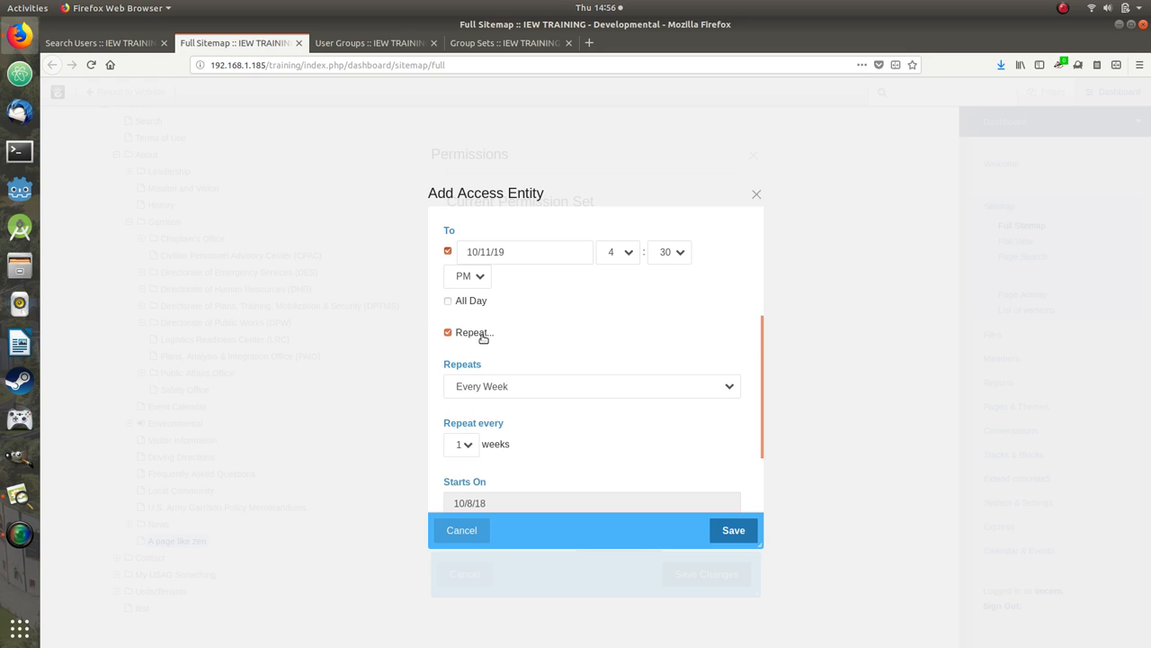
scroll(553, 461, "down", 2)
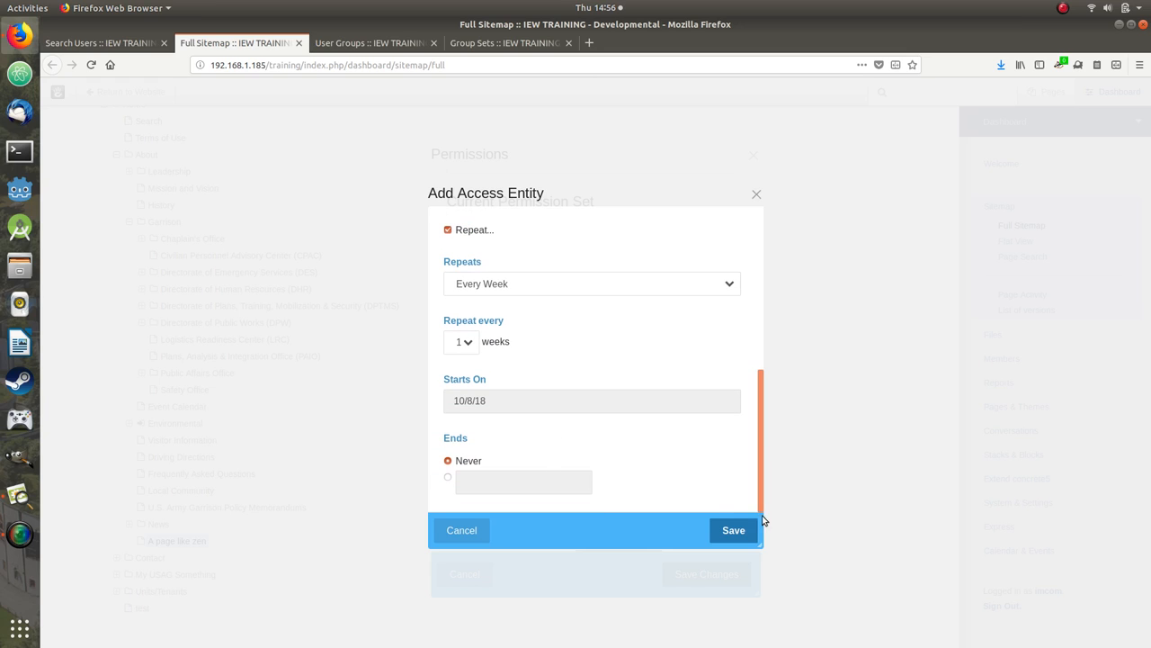
left_click(732, 529)
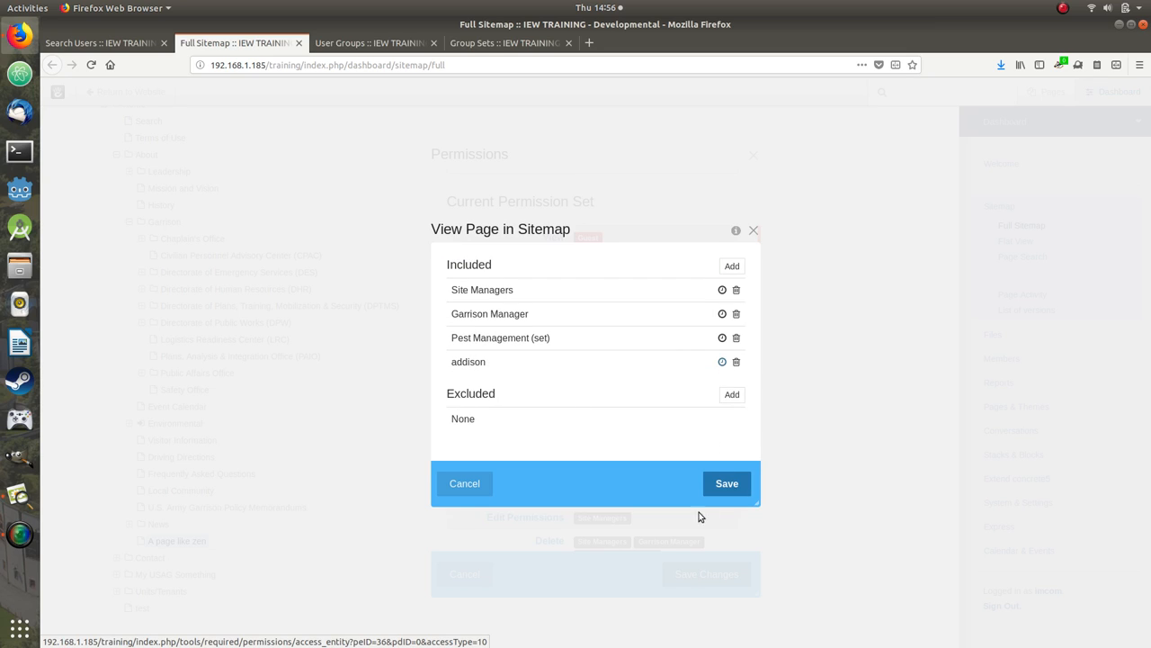
left_click(730, 483)
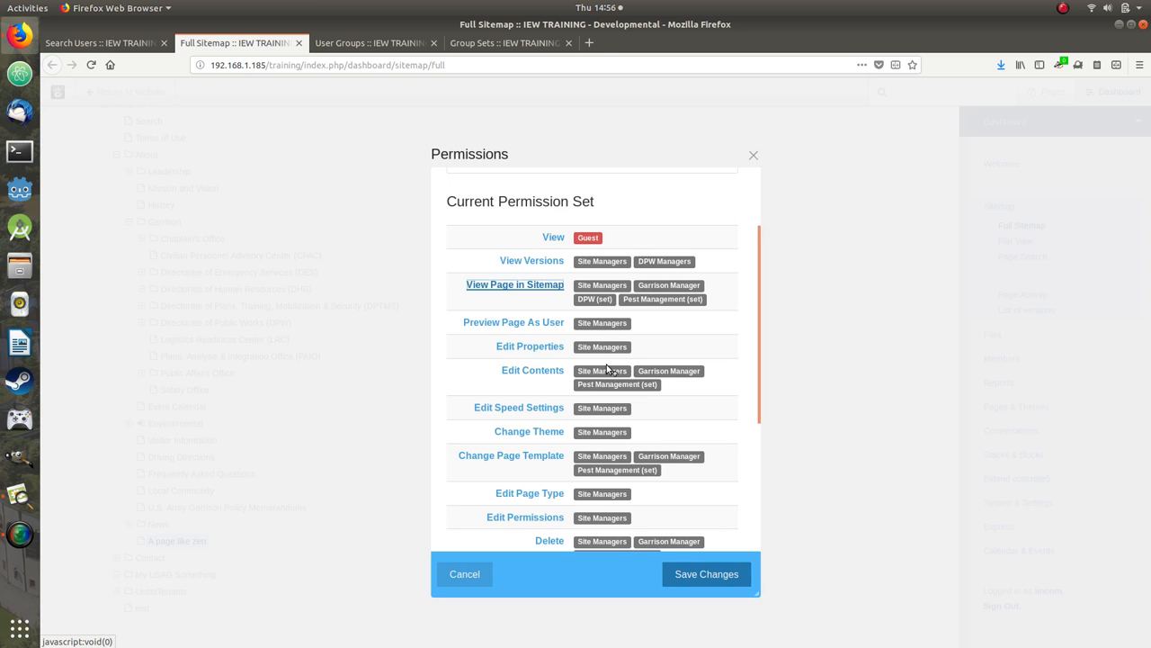
- Review which groups, group sets and users are assigned to each permission in the page's current permission set
scroll(713, 394, "down", 1)
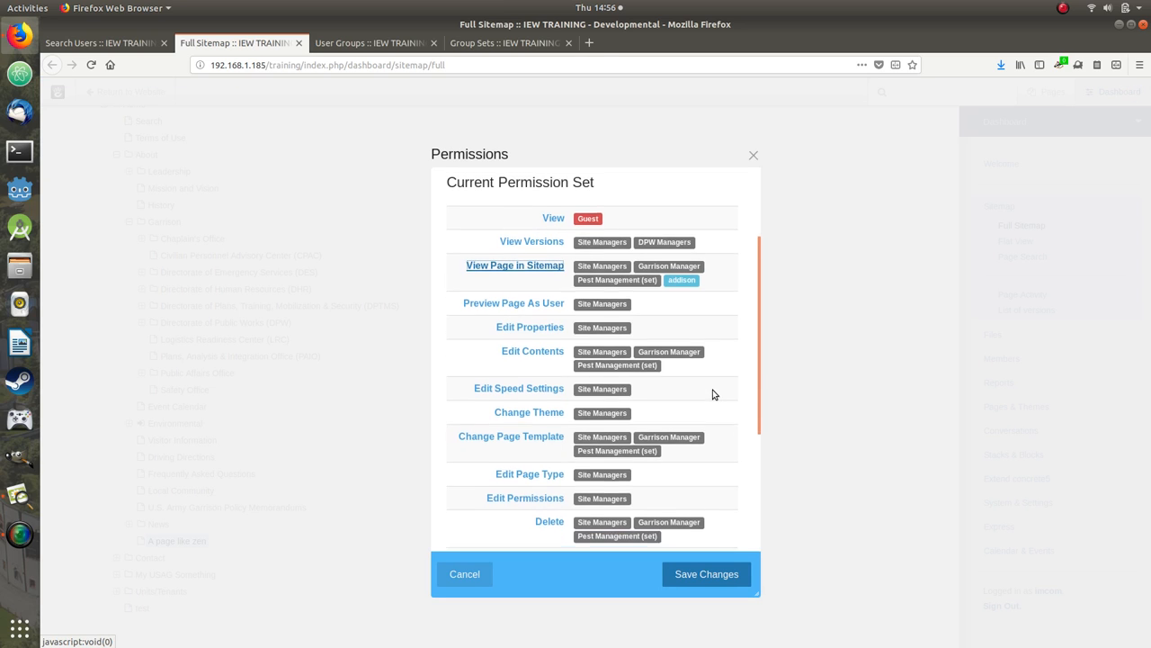
scroll(712, 394, "down", 1)
scroll(712, 394, "down", 1)
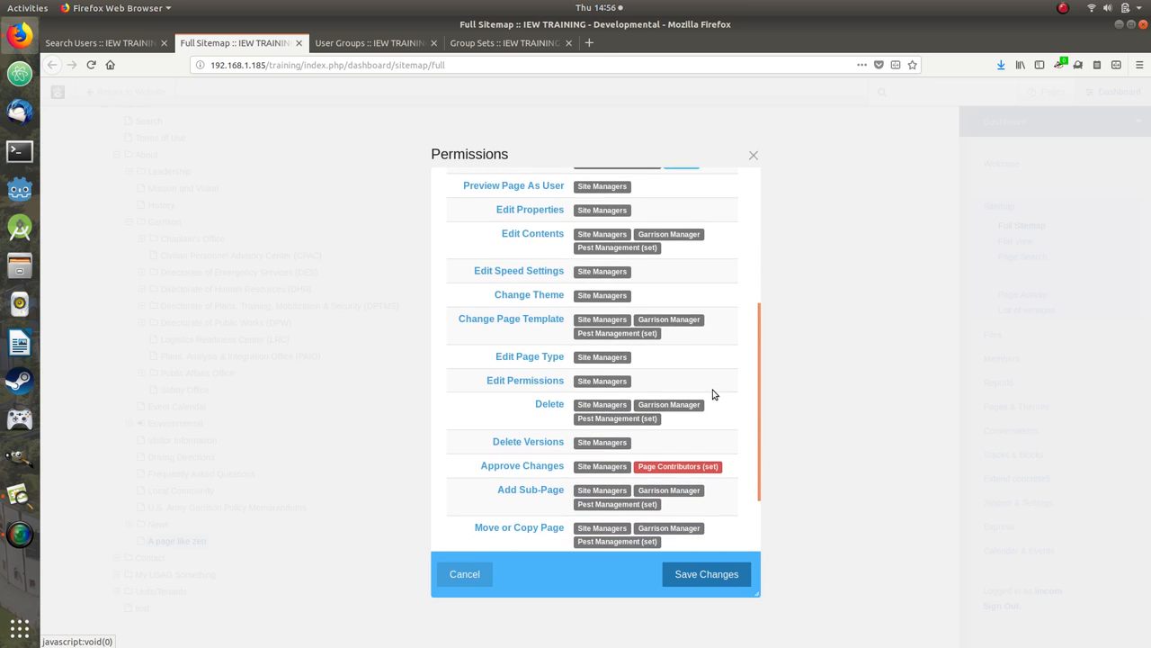
scroll(713, 394, "up", 1)
scroll(713, 394, "down", 2)
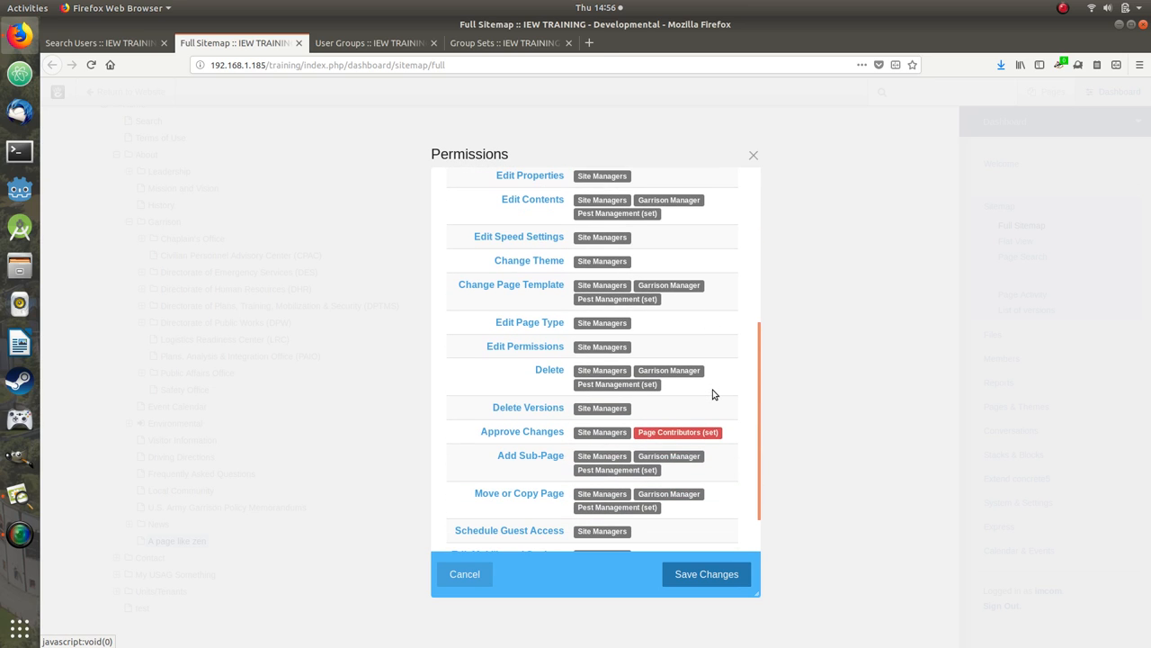
scroll(715, 393, "up", 3)
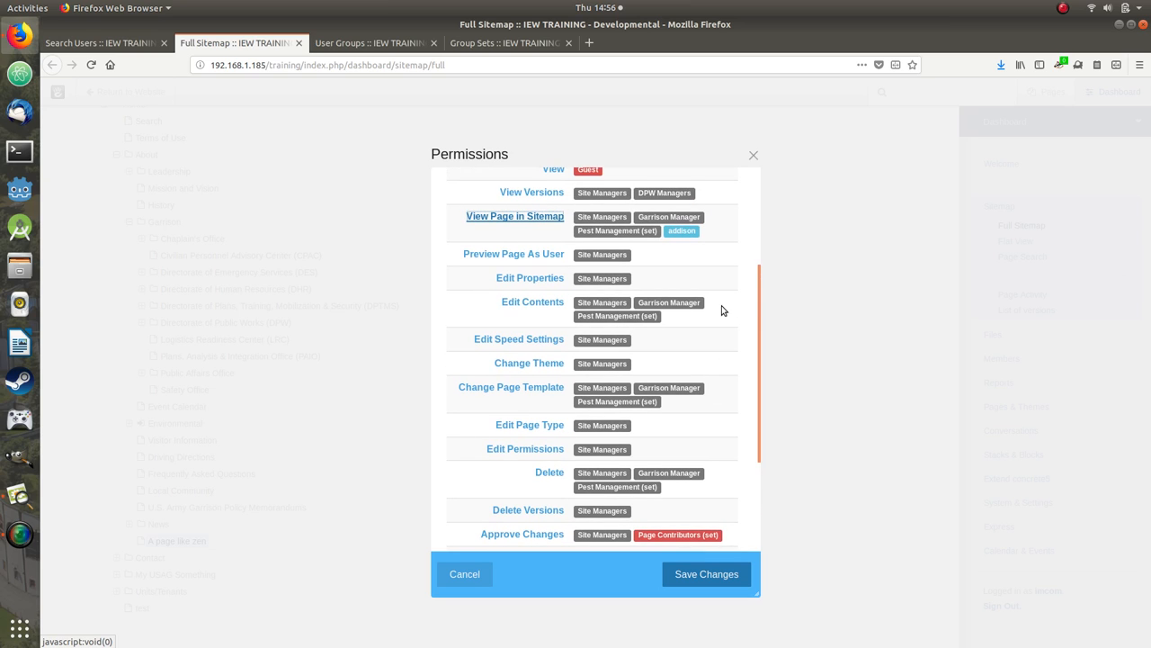
scroll(733, 304, "down", 1)
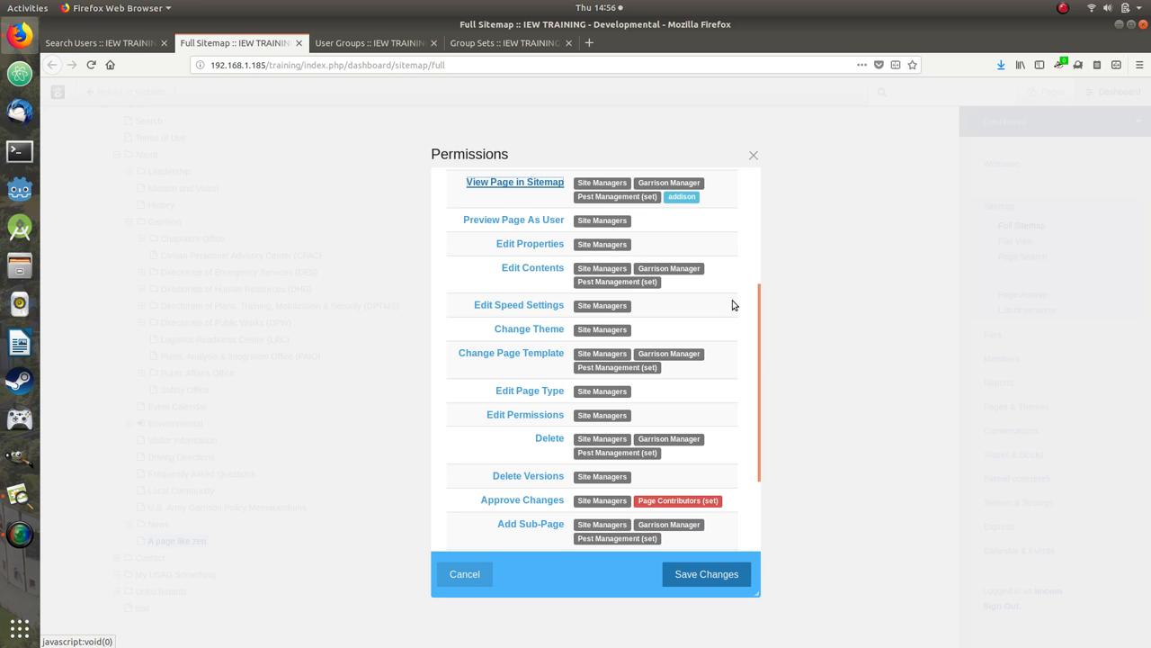
scroll(733, 304, "down", 2)
scroll(733, 305, "up", 1)
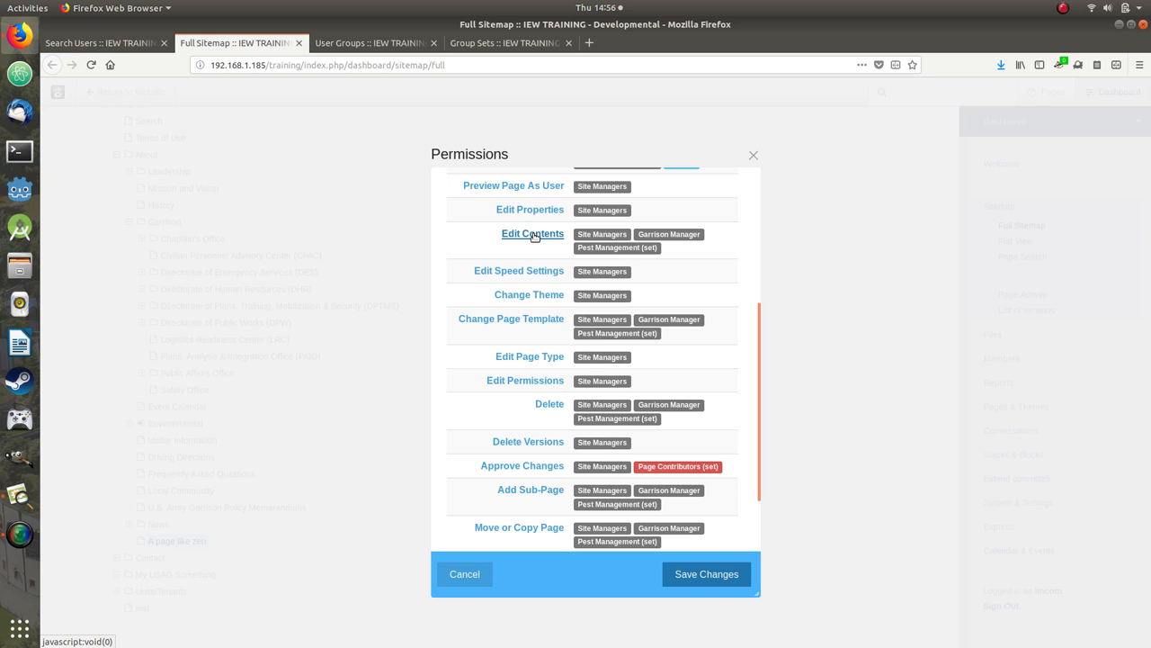
scroll(534, 236, "down", 1)
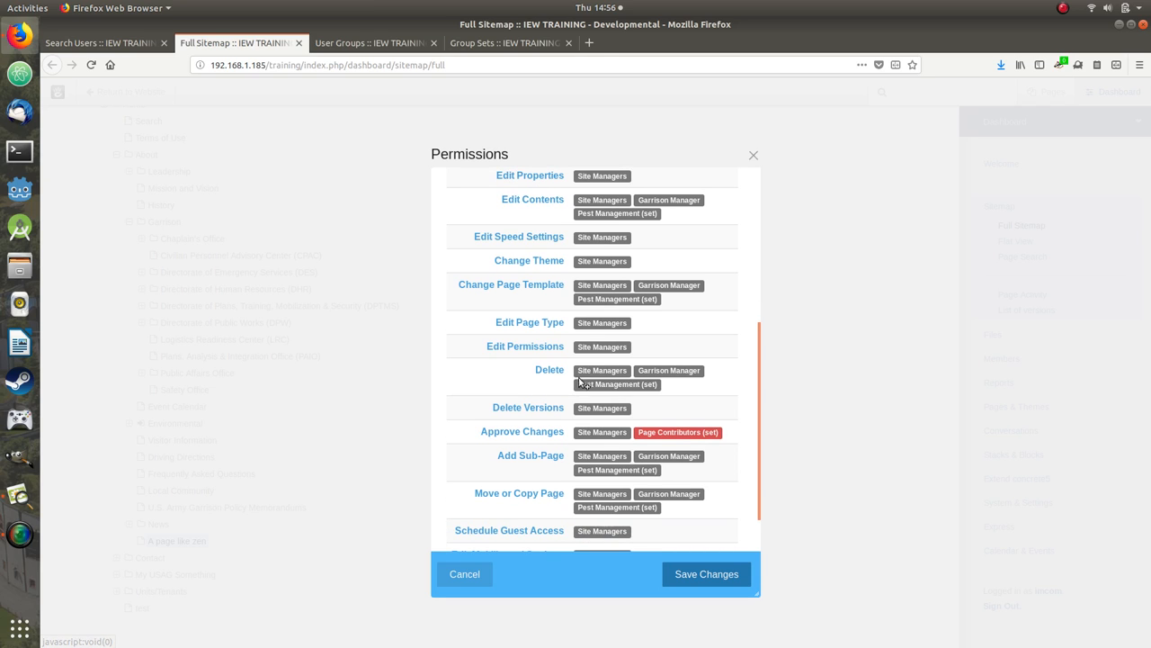
scroll(548, 363, "down", 1)
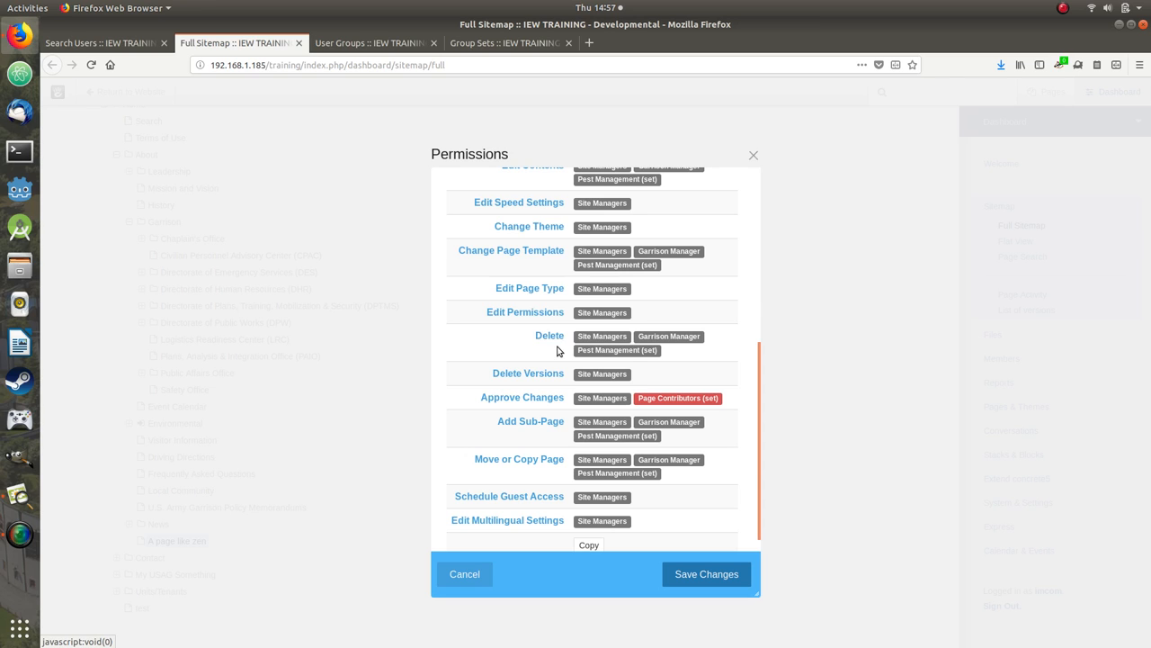
scroll(557, 351, "up", 3)
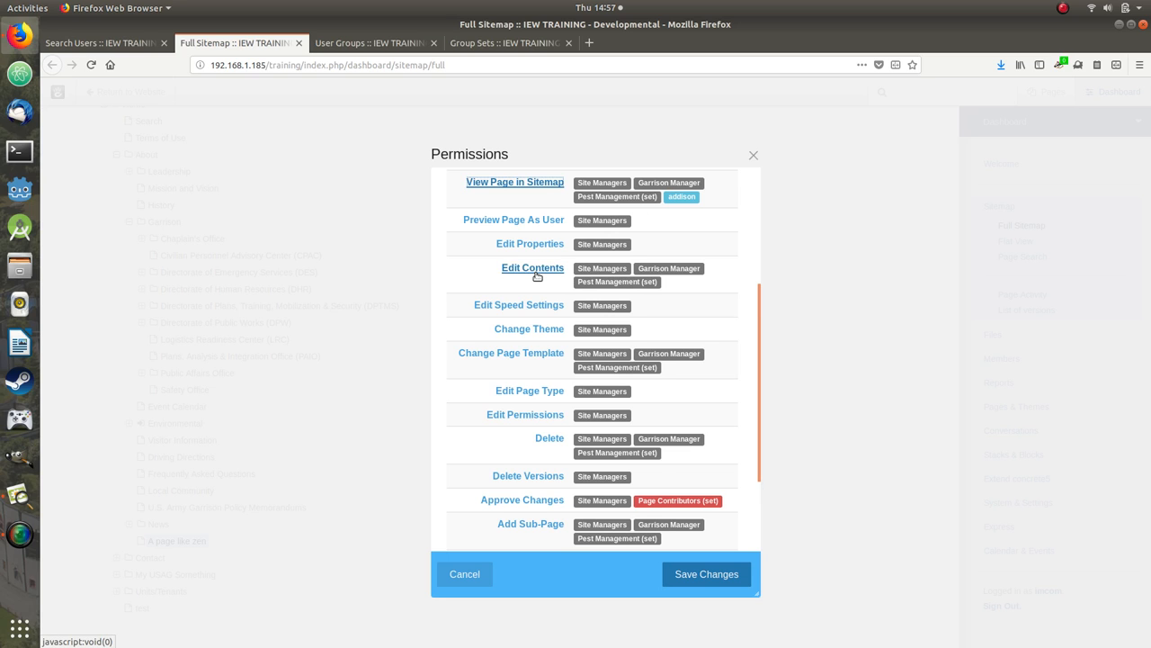
scroll(537, 275, "down", 1)
scroll(531, 499, "down", 2)
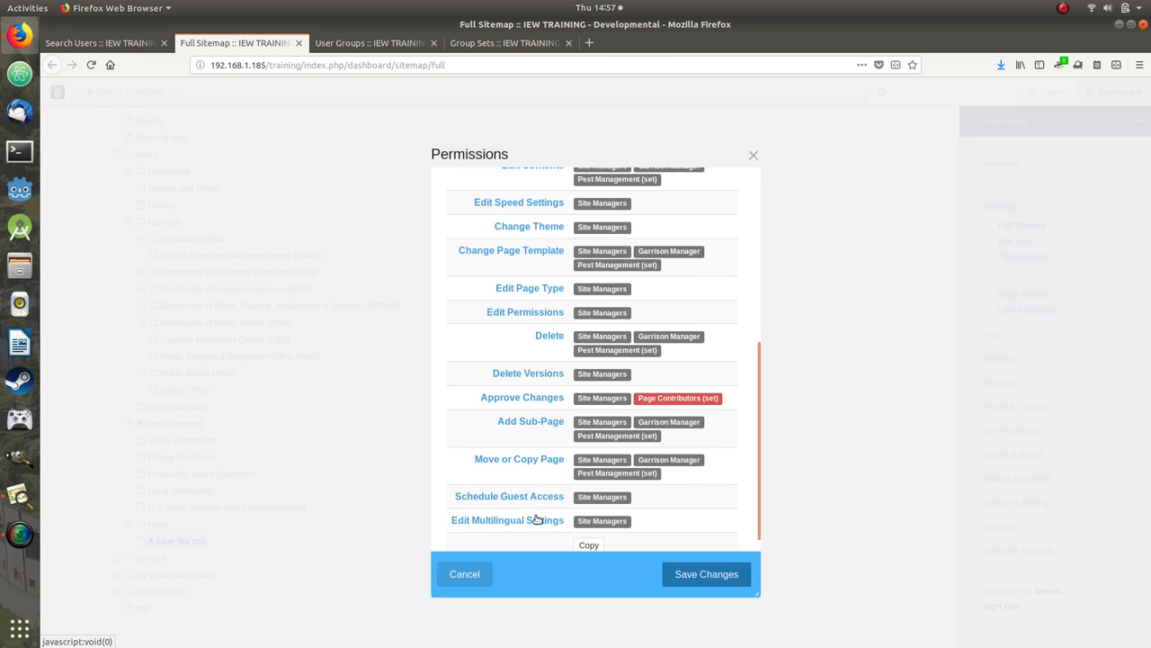
scroll(558, 364, "up", 3)
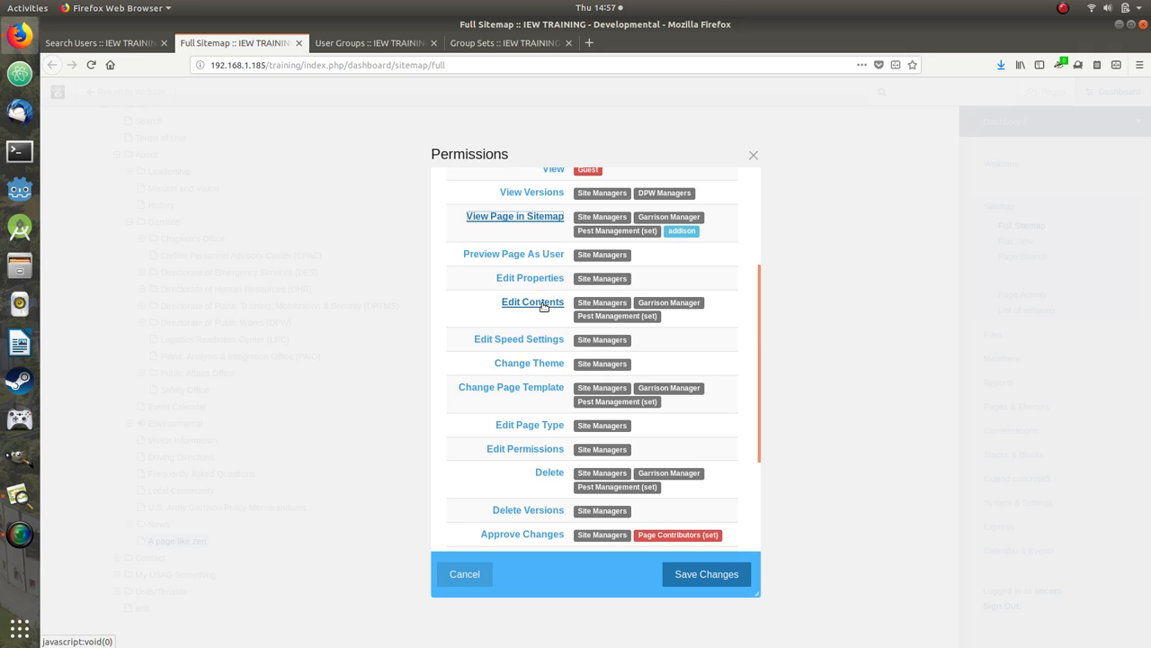
scroll(505, 359, "up", 1)
scroll(505, 360, "up", 1)
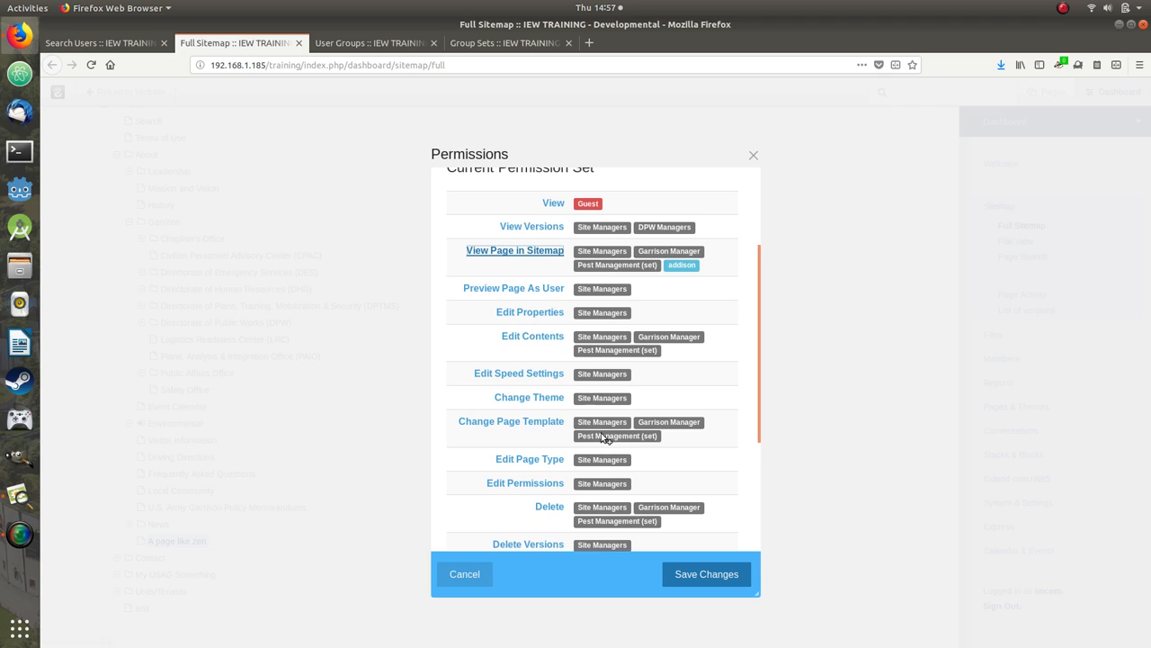
- Save the permission changes for the page "A page like zen"
left_click(677, 575)
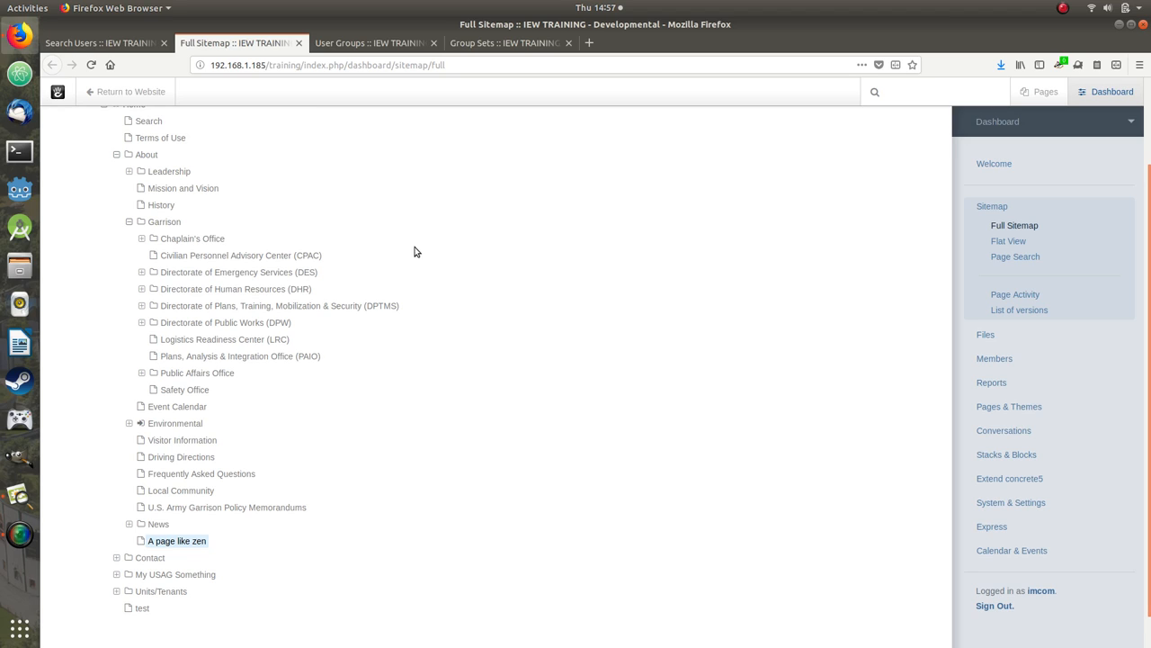
- Open the permissions of the Directorate of Public Works (DPW) page in the sitemap and save them
left_click(283, 325)
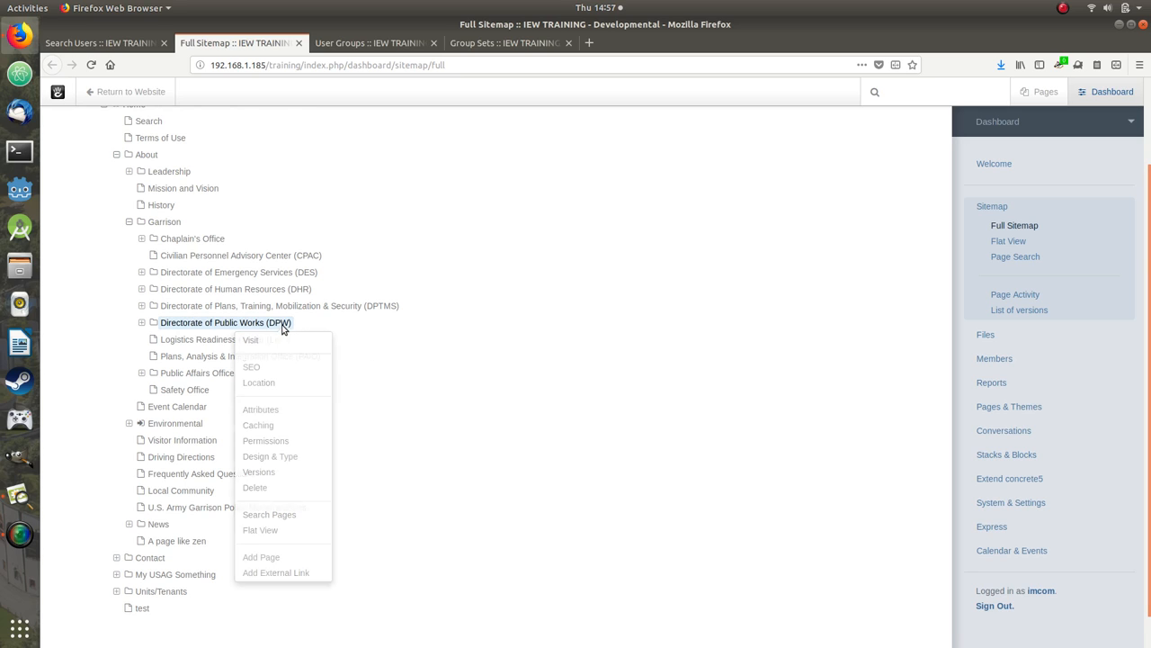
left_click(261, 440)
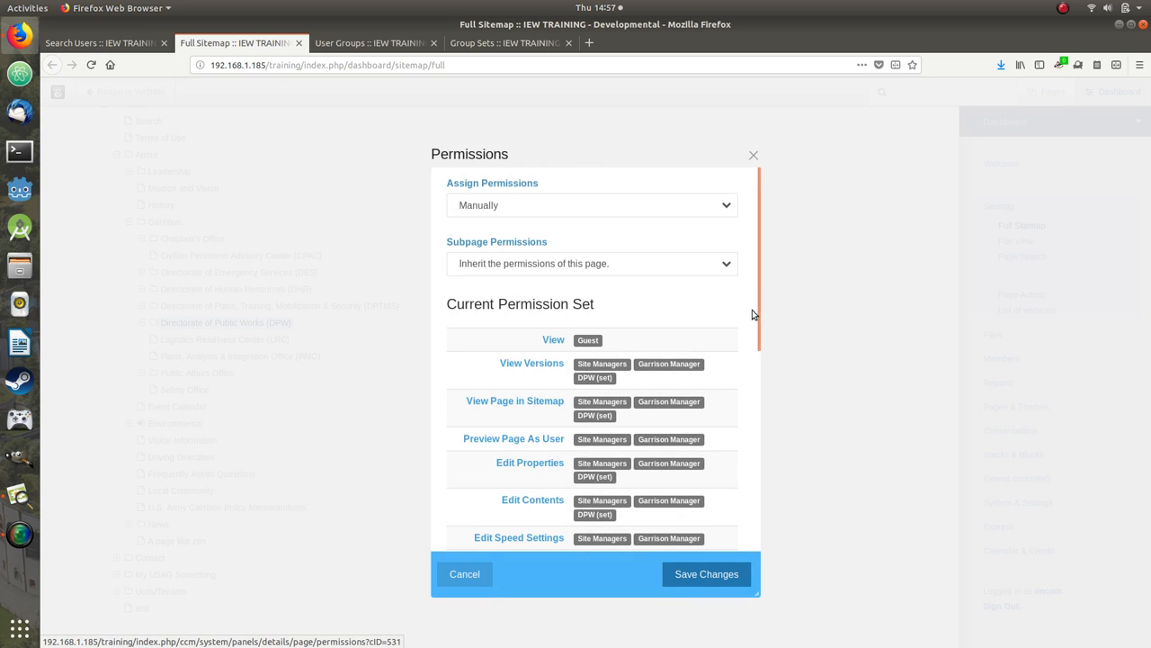
left_click_drag(755, 311, 746, 346)
left_click(729, 580)
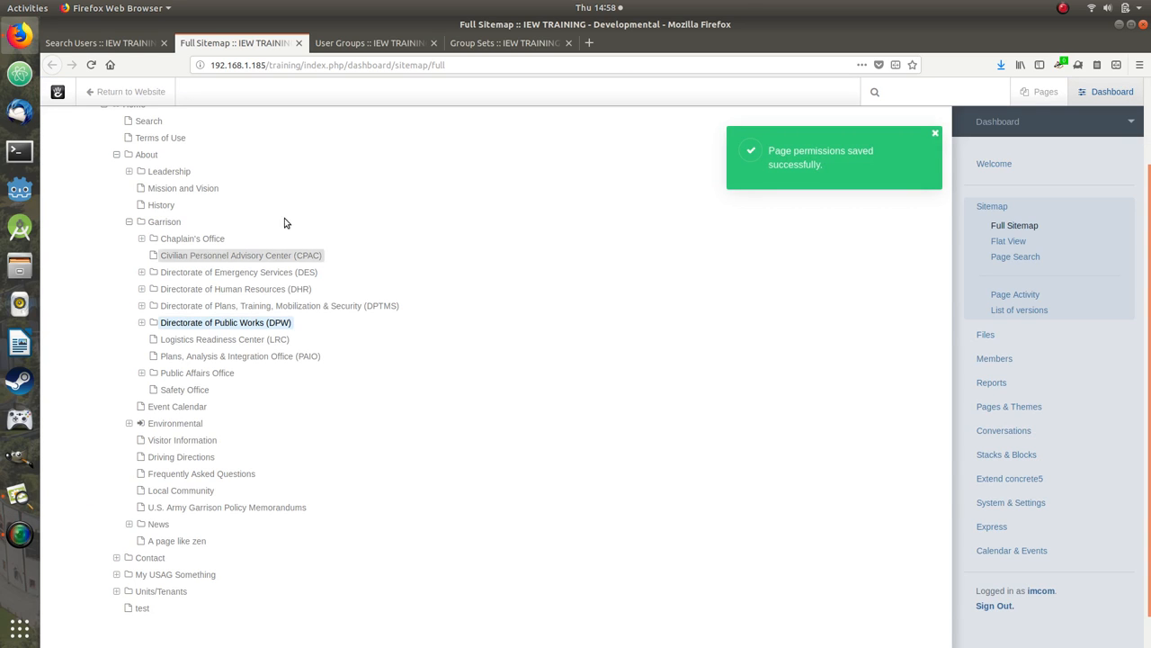
- Look over the already open User Groups, Group Sets and Search Users pages
left_click(367, 45)
left_click(500, 45)
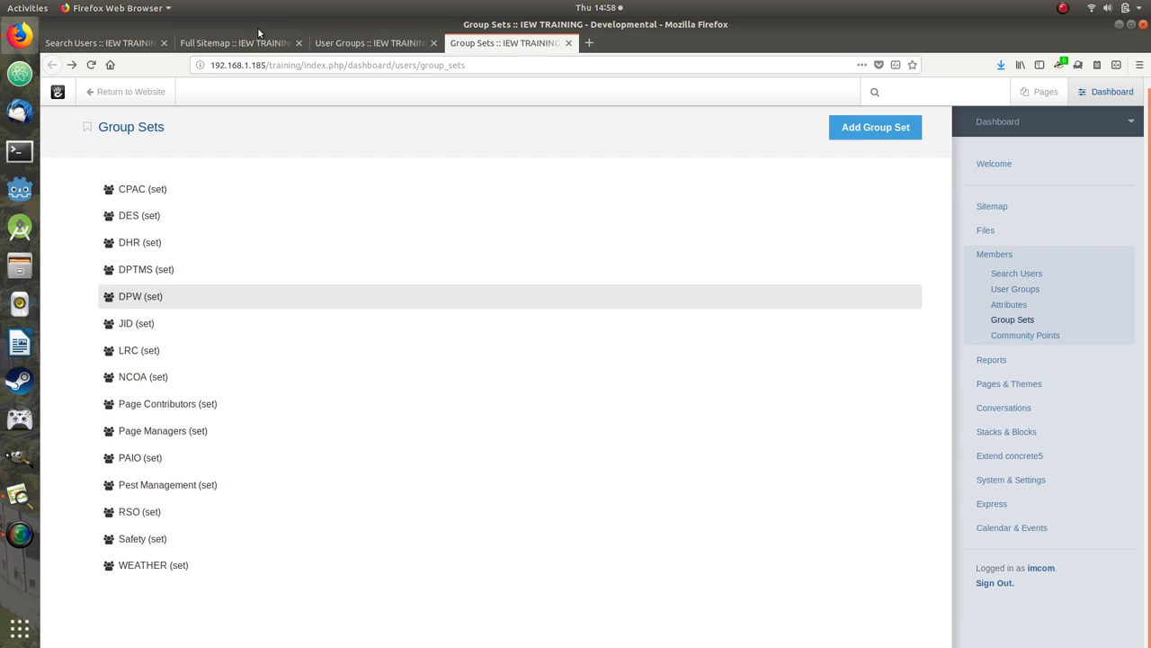
left_click(120, 45)
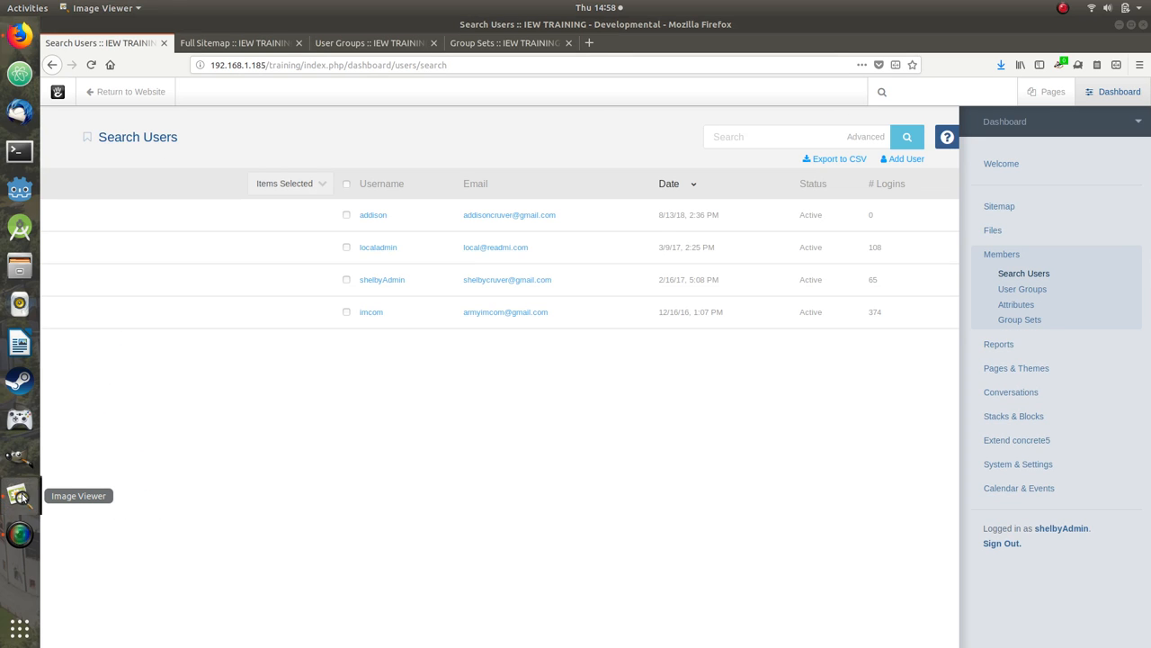
- Switch to Image Viewer and read through the Permissions-1.jpg infographic on managers, contributors and page editors
left_click(20, 495)
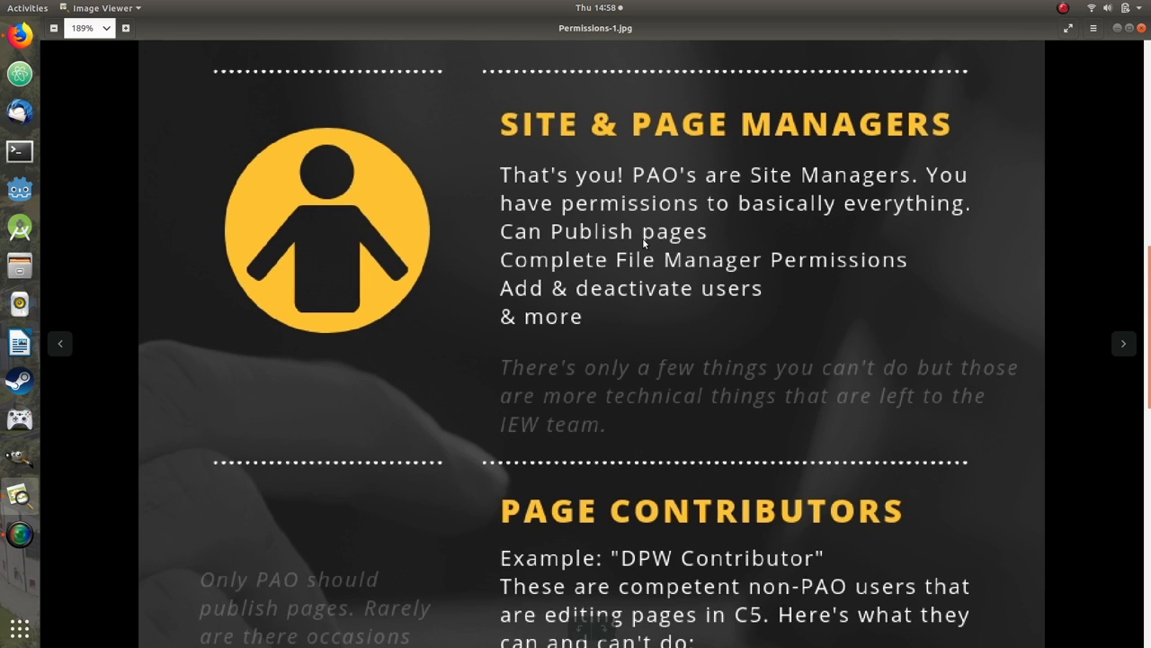
scroll(828, 290, "up", 5)
scroll(729, 287, "up", 3)
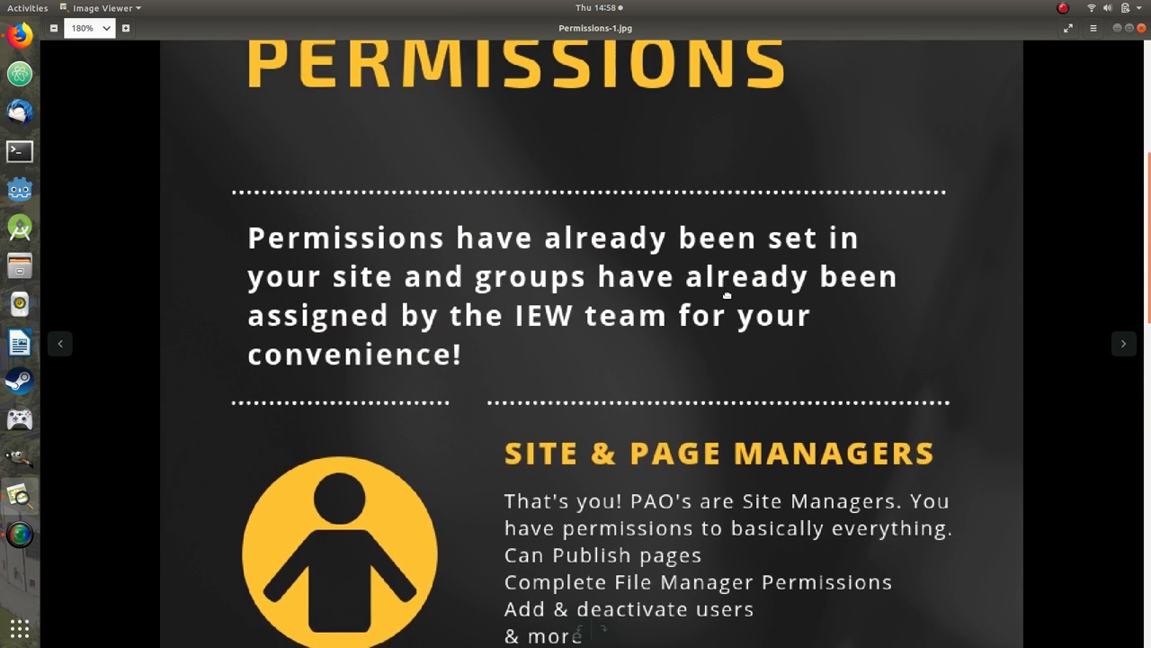
scroll(725, 245, "down", 5)
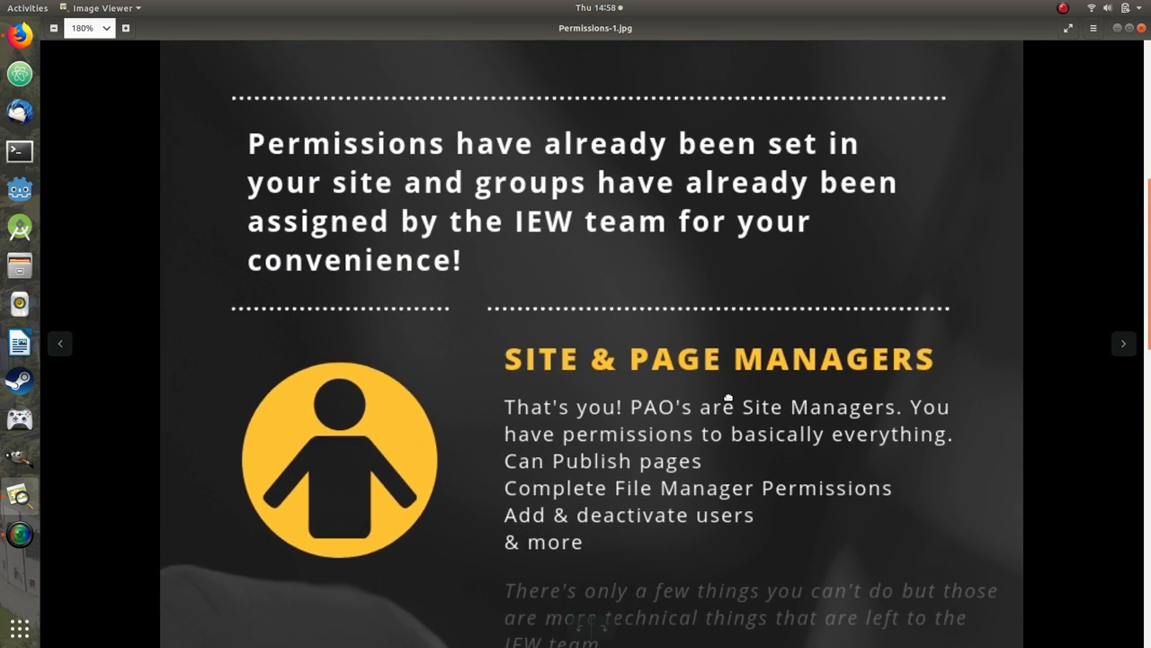
scroll(735, 398, "down", 4)
scroll(759, 469, "down", 9)
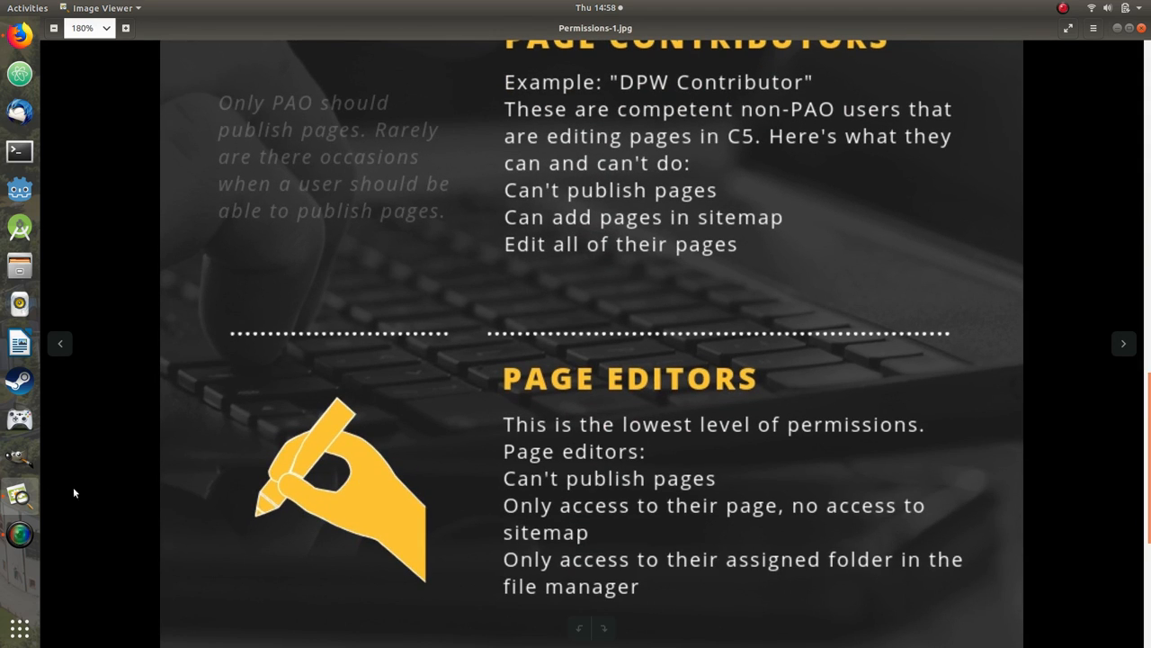
scroll(622, 334, "down", 7)
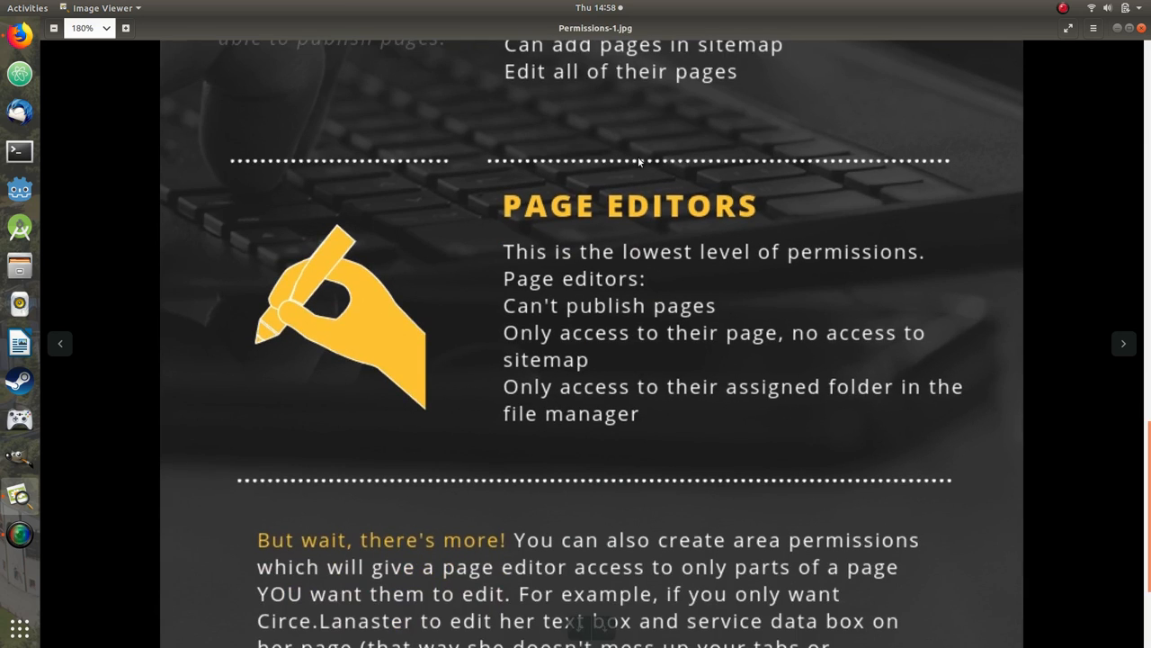
left_click(21, 540)
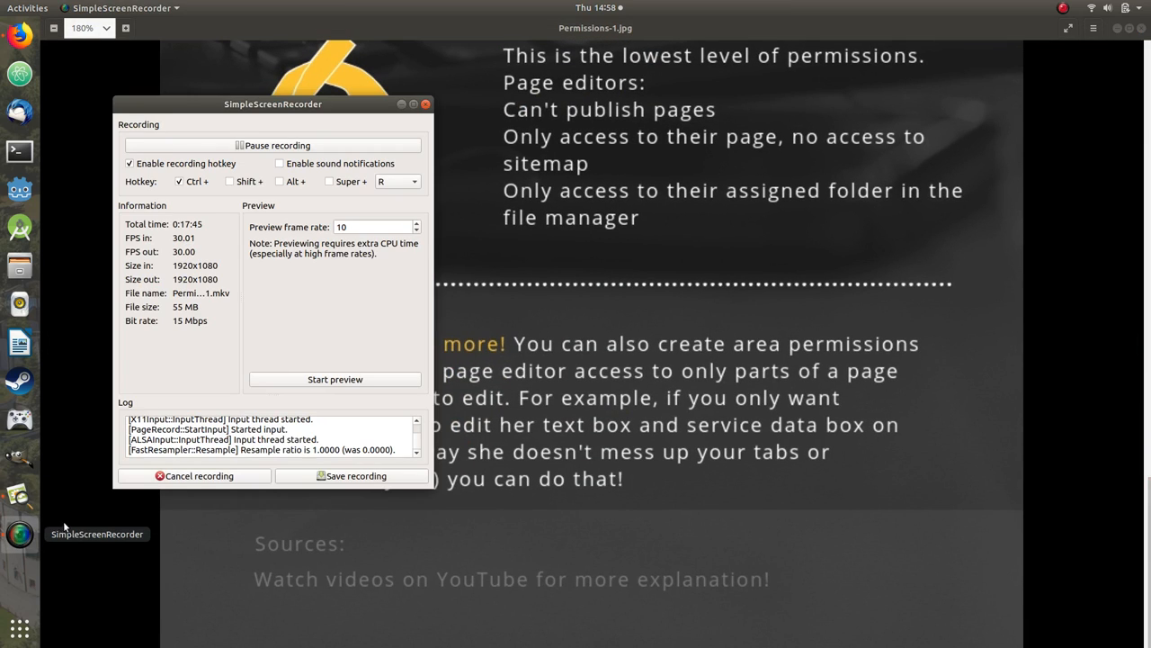